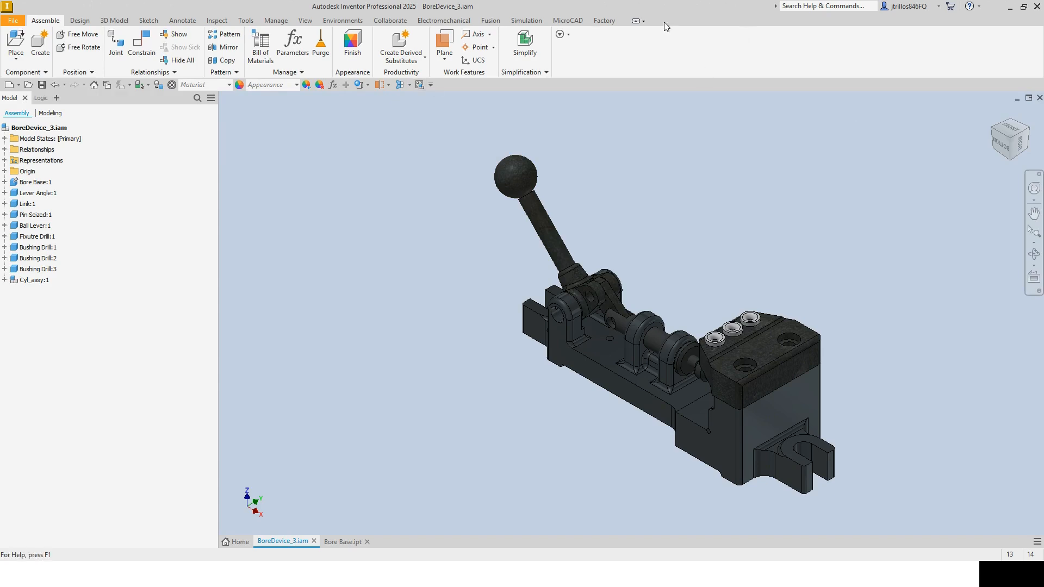
# Open the Autosave Settings of the MicroCAD tools and place the dialog beside the model to review its options.
pyautogui.click(577, 22)
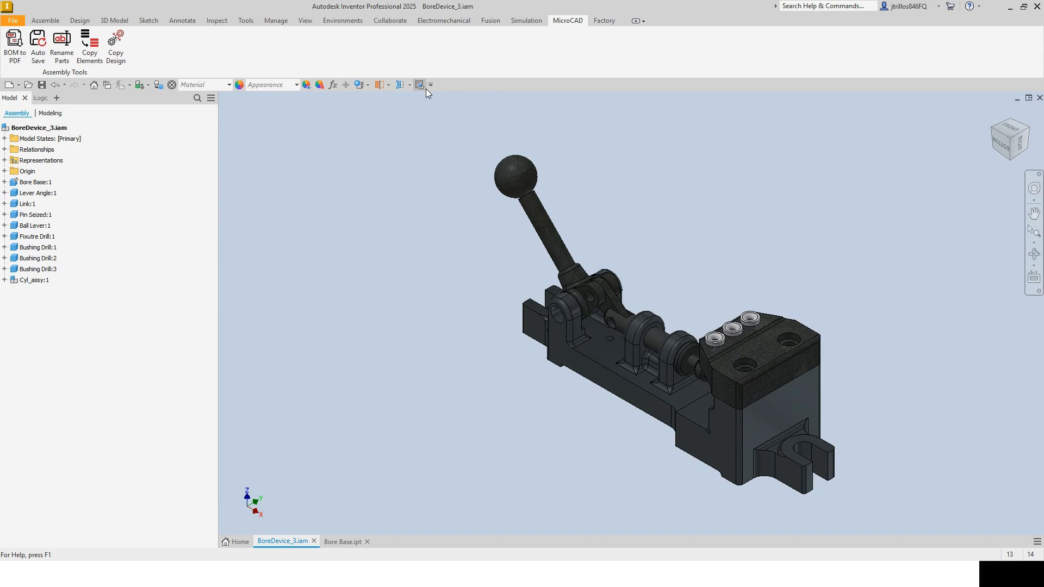
pyautogui.click(39, 47)
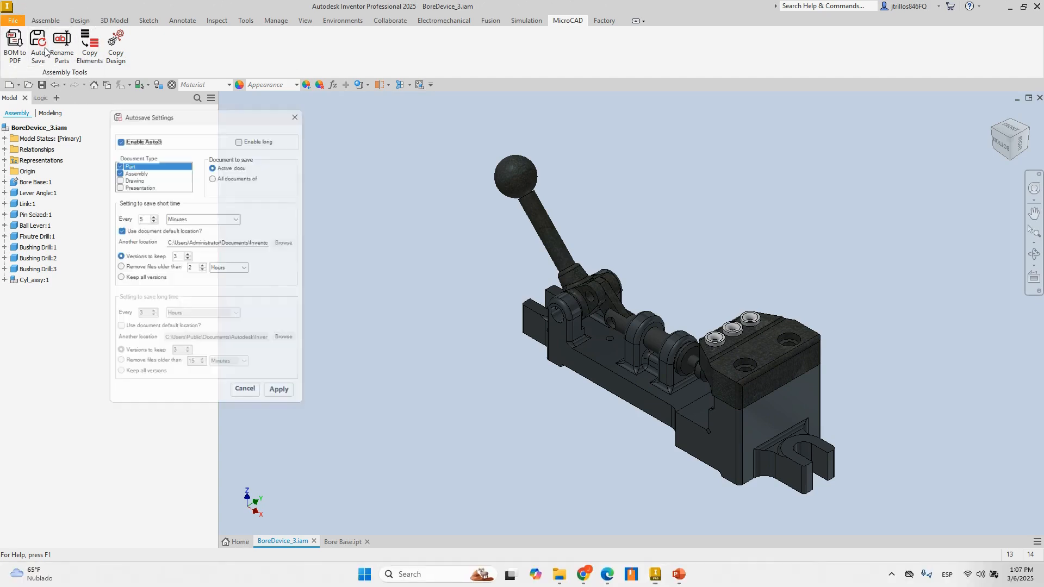
pyautogui.moveTo(185, 109); pyautogui.dragTo(350, 93)
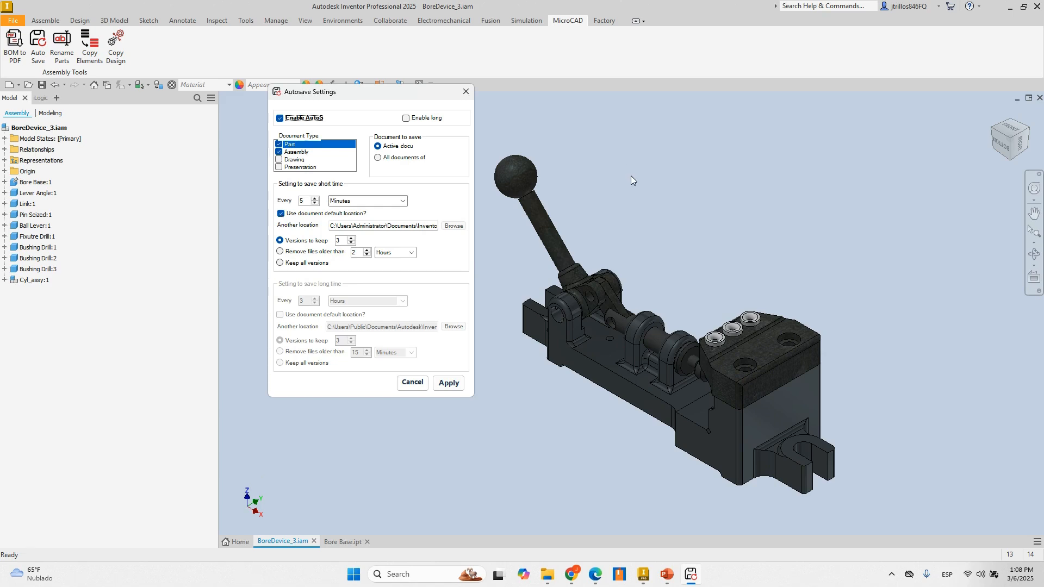
pyautogui.moveTo(708, 211); pyautogui.dragTo(739, 199, button='middle')
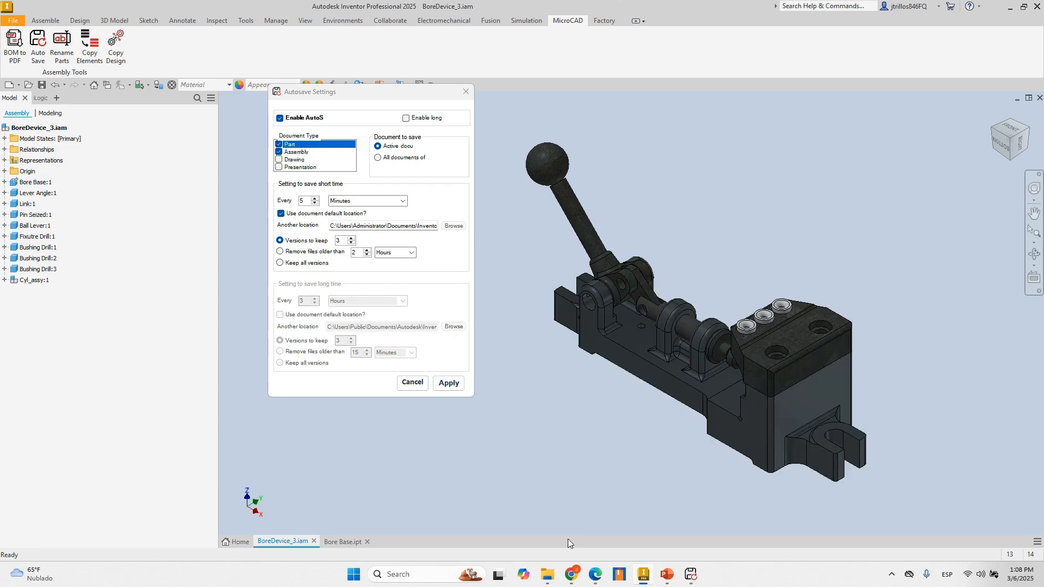
pyautogui.click(345, 93)
# Switch to File Explorer and examine BoreDevice_3.iam and the other files in the Autodesk Inventor 2025 Intro Practice Files folder.
pyautogui.click(547, 574)
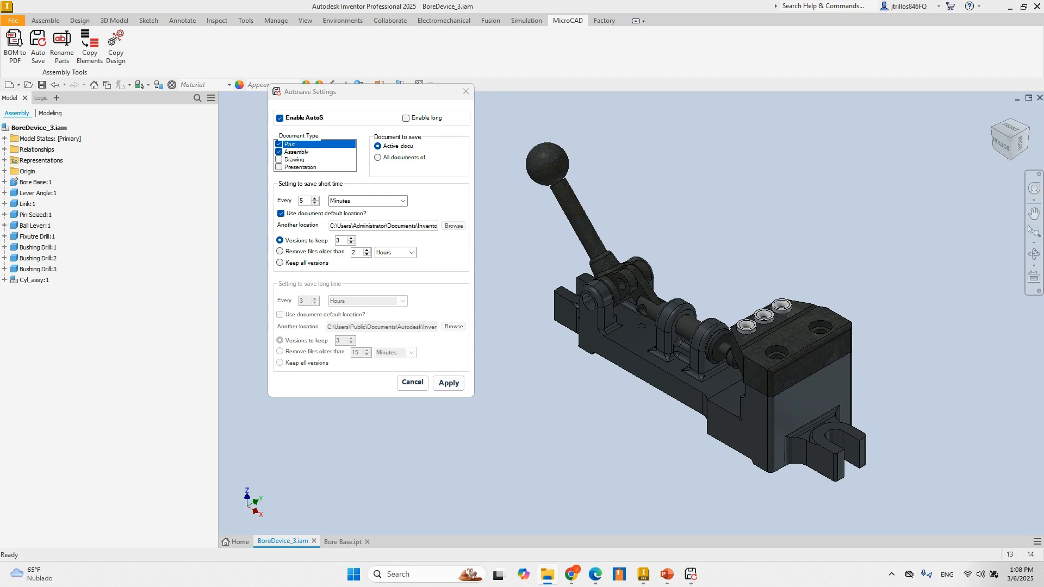
pyautogui.moveTo(1043, 136); pyautogui.dragTo(876, 106)
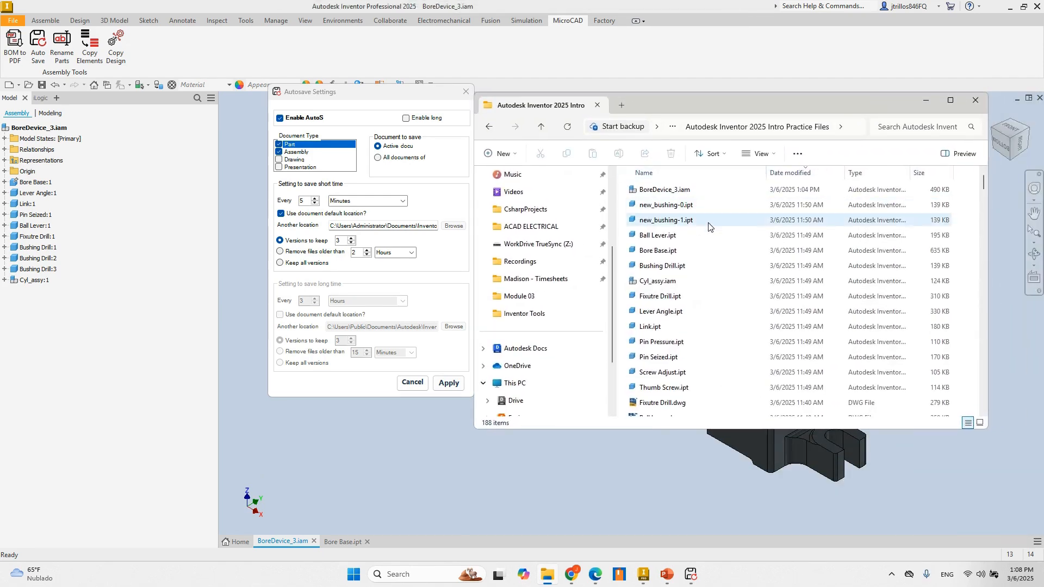
pyautogui.scroll(-3, 708, 228)
pyautogui.scroll(3, 710, 239)
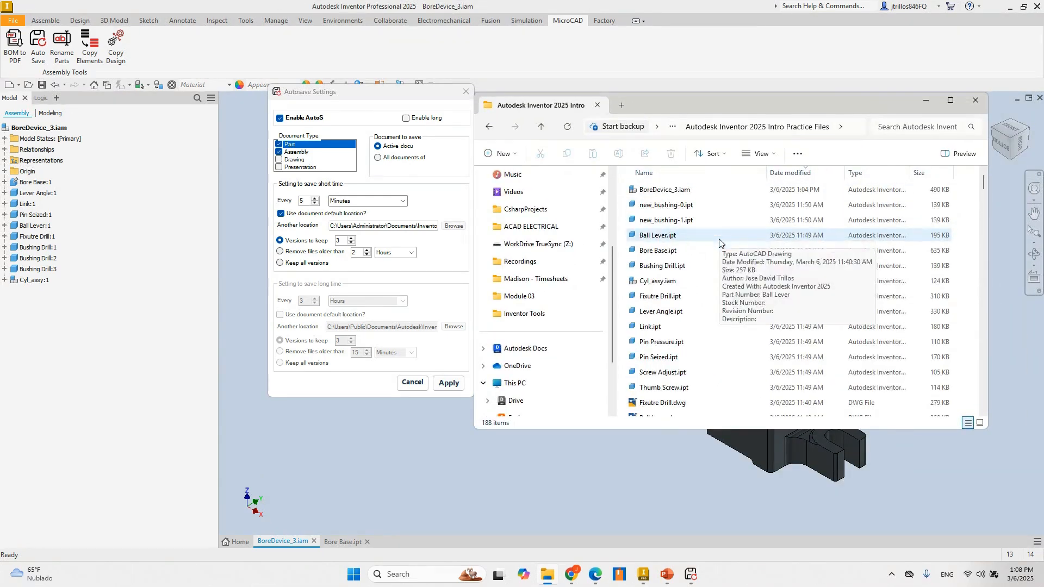
pyautogui.click(699, 192)
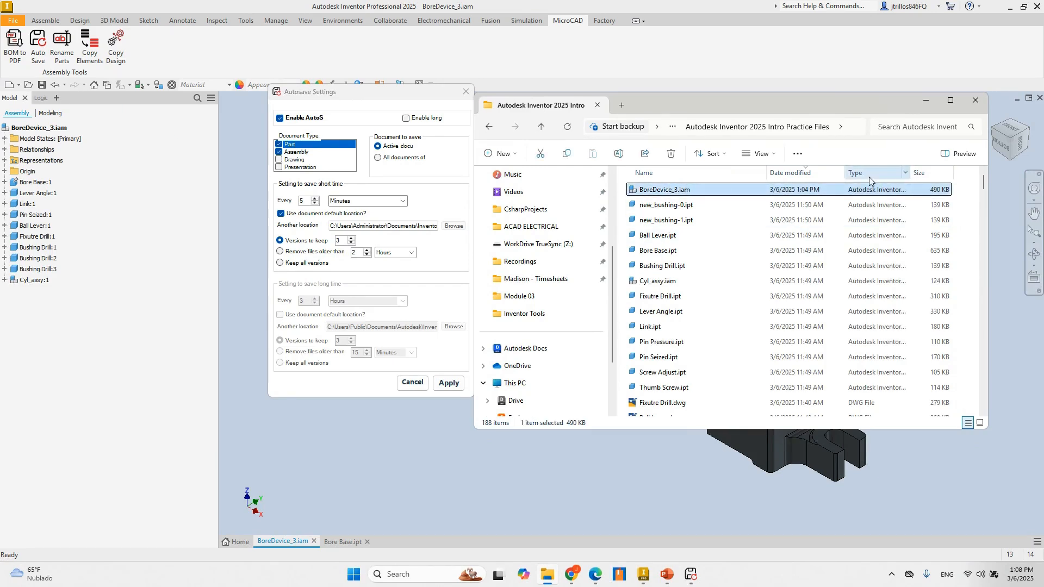
pyautogui.scroll(-1, 936, 251)
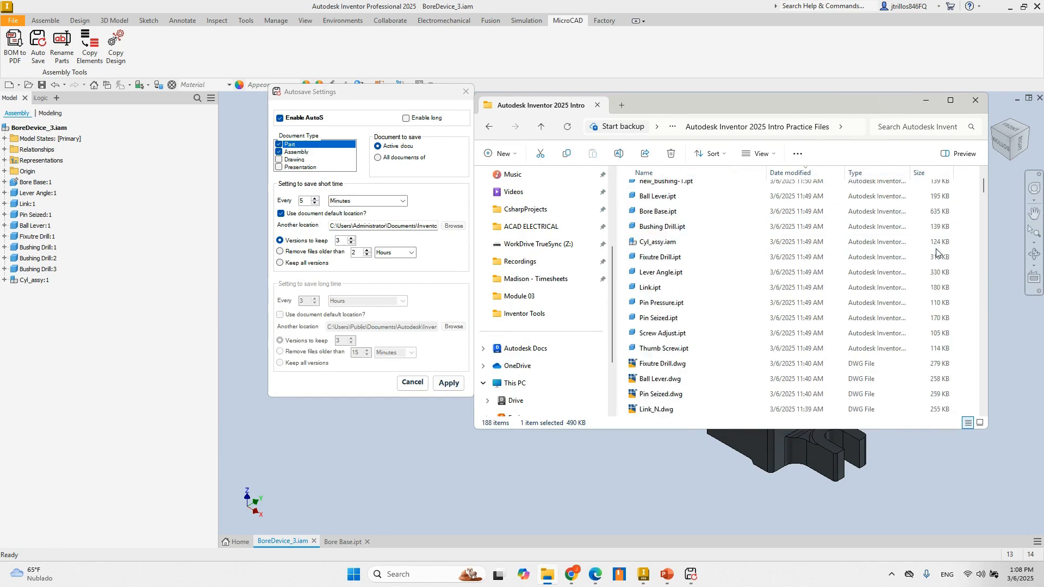
pyautogui.scroll(1, 936, 251)
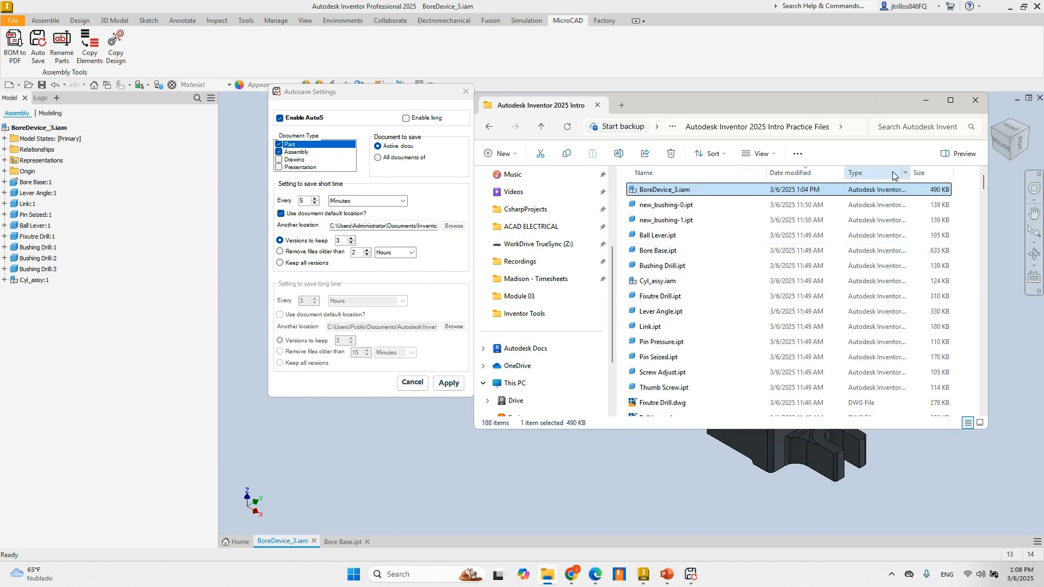
# Sort the practice files by name, view the backup files in the OldVersions folder, and close File Explorer.
pyautogui.click(679, 172)
pyautogui.scroll(4, 717, 244)
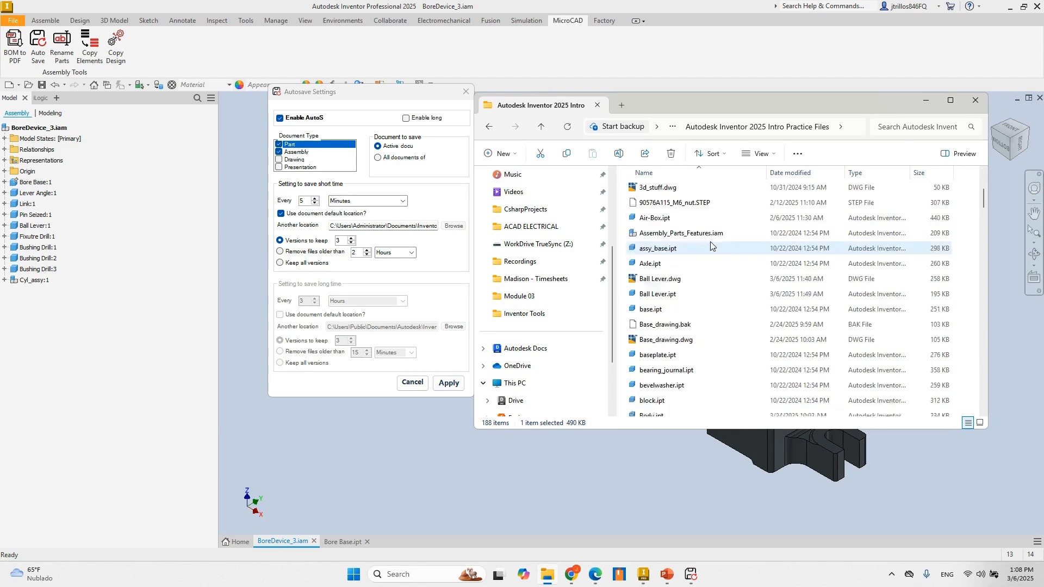
pyautogui.doubleClick(726, 297)
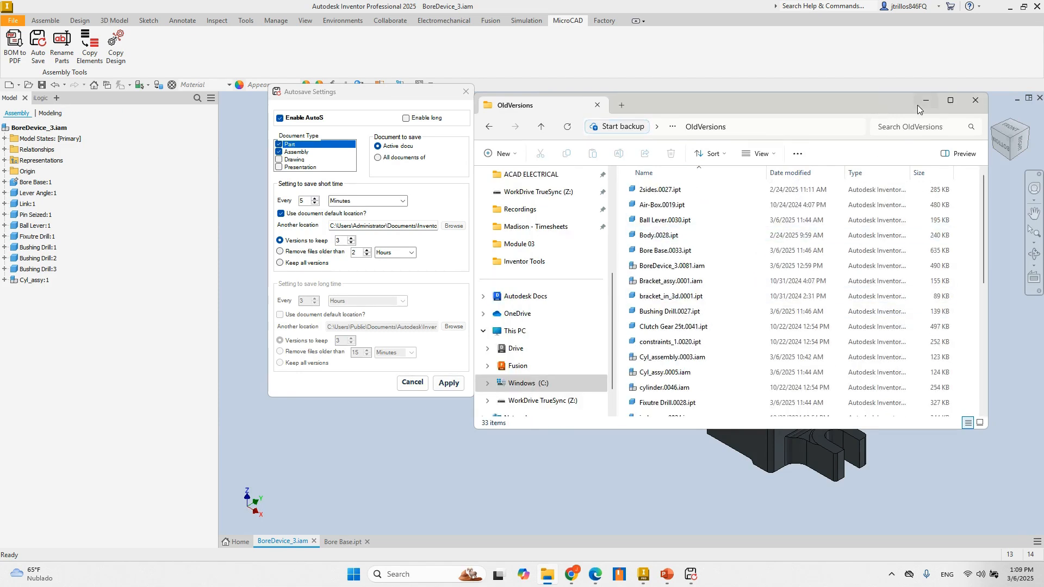
pyautogui.click(973, 100)
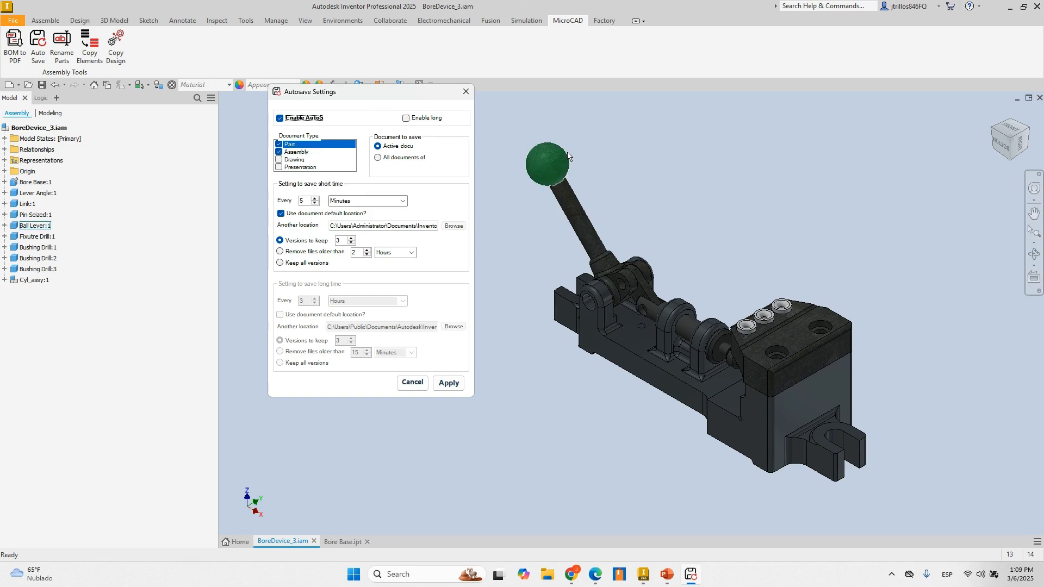
# Enable the long-time autosave option to view its settings, and dismiss the Autosave Settings without applying the change.
pyautogui.click(406, 118)
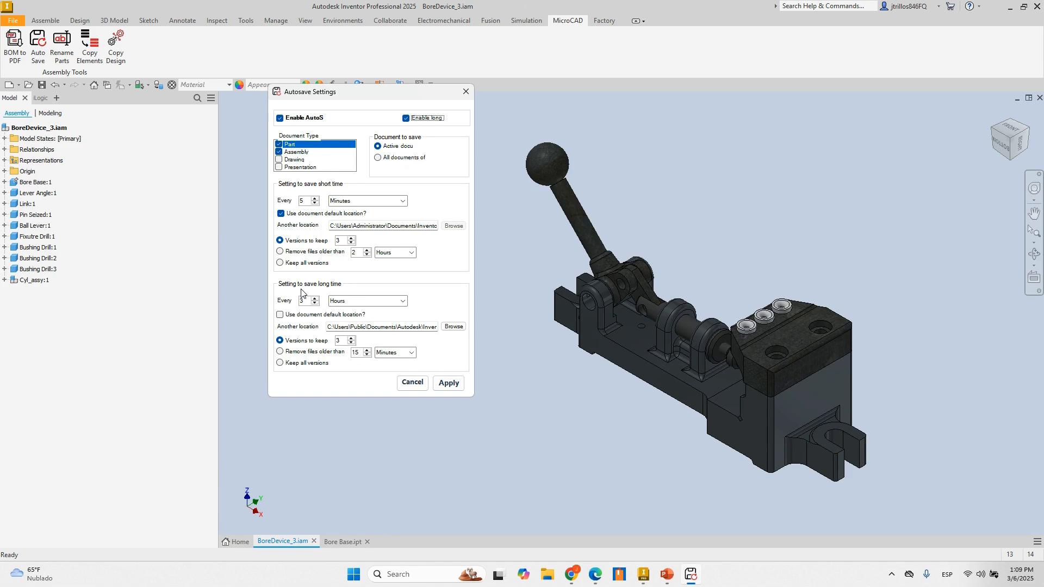
pyautogui.click(411, 383)
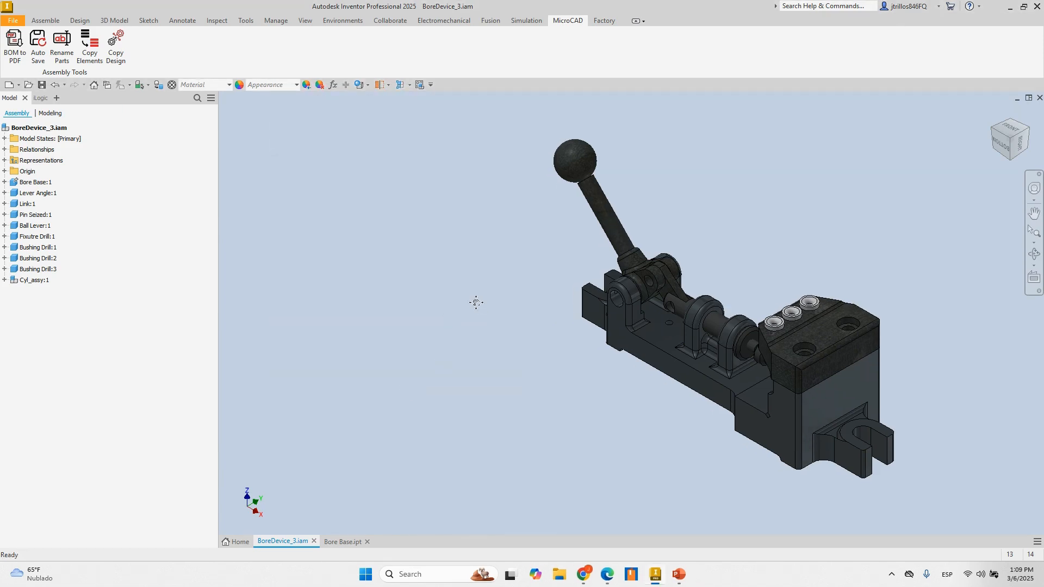
pyautogui.moveTo(678, 242)
pyautogui.keyDown('shift'); pyautogui.mouseDown(button='middle')
pyautogui.moveTo(627, 241)
pyautogui.moveTo(618, 212)
pyautogui.mouseUp(button='middle'); pyautogui.keyUp('shift')
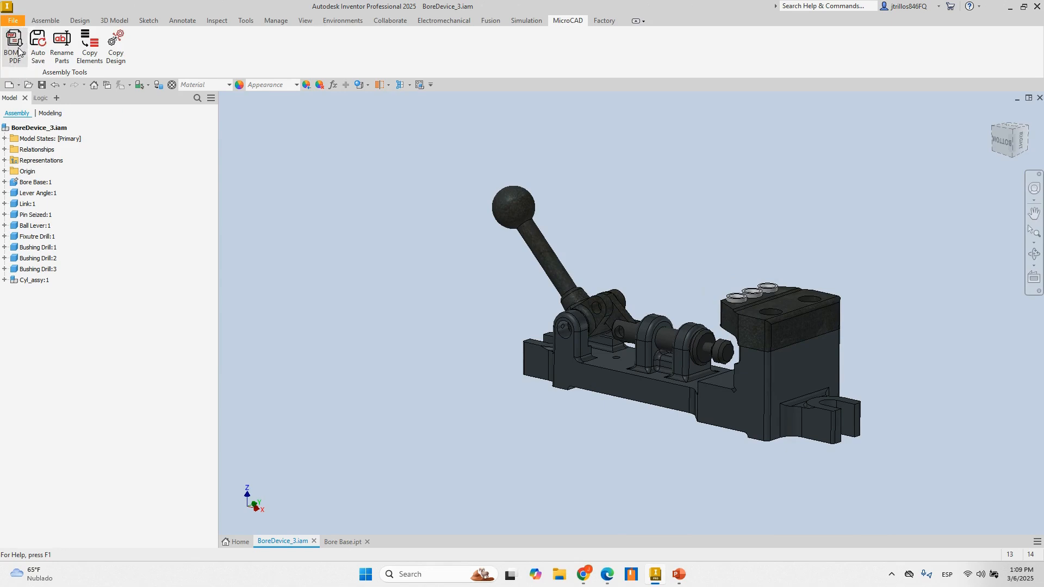
pyautogui.keyDown('shift'); pyautogui.moveTo(664, 301); pyautogui.dragTo(730, 268, button='middle'); pyautogui.keyUp('shift')
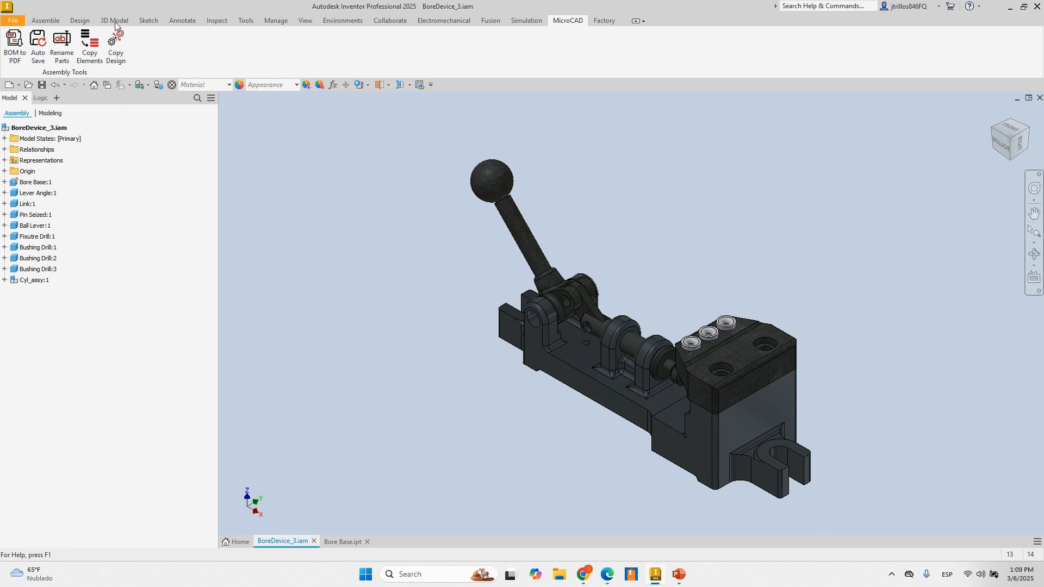
# Open the assembly drawing BoreDevice_3.dwg from the workspace folder.
pyautogui.click(43, 20)
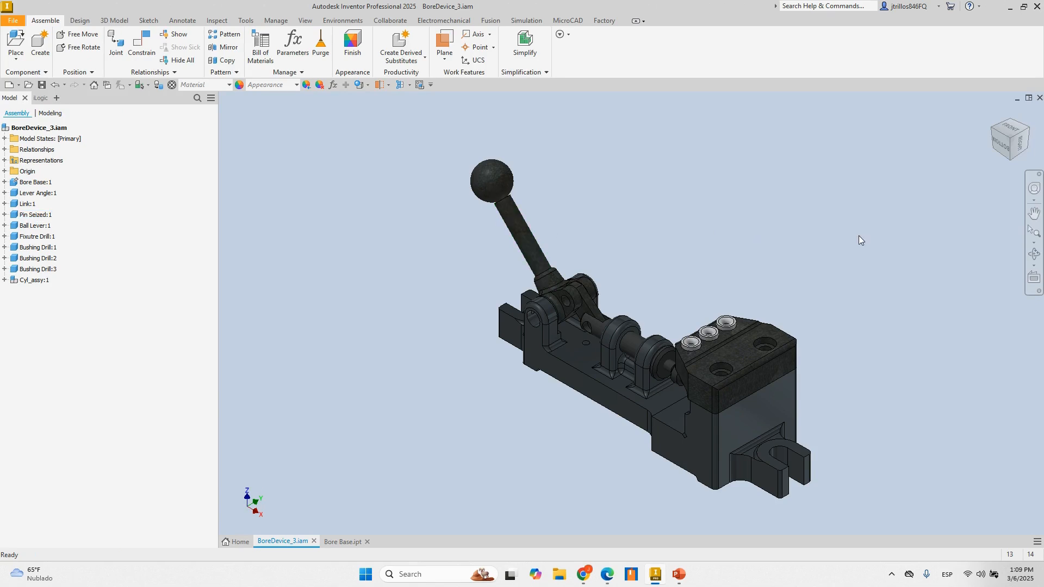
pyautogui.click(33, 182)
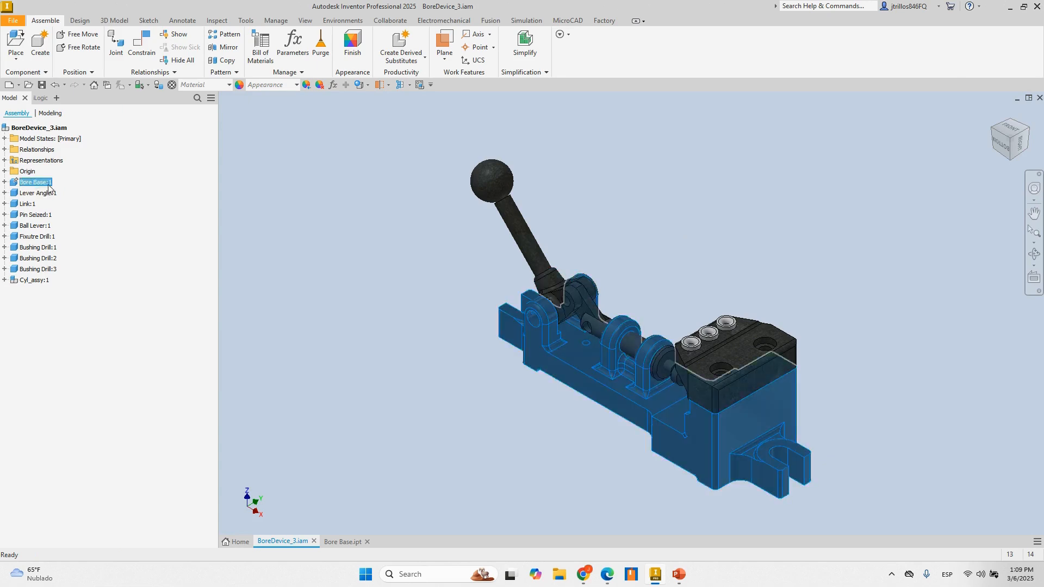
pyautogui.click(12, 20)
pyautogui.click(34, 87)
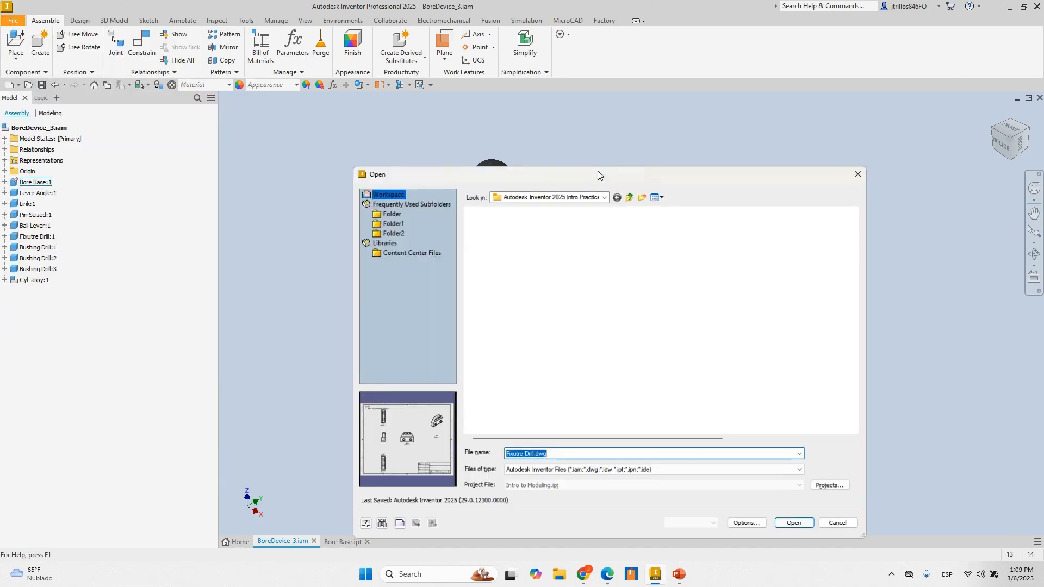
pyautogui.click(657, 212)
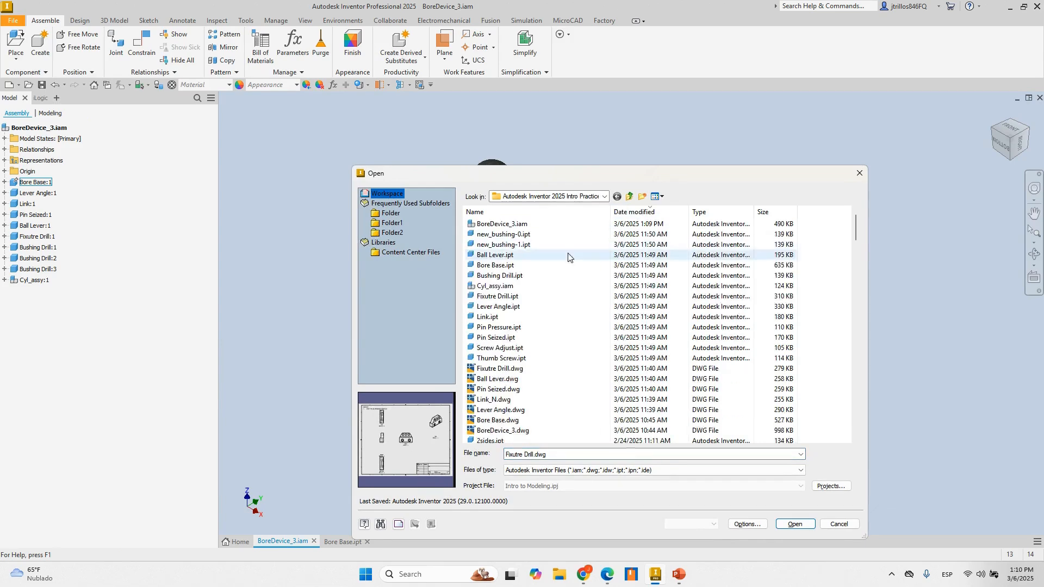
pyautogui.scroll(-1, 531, 357)
pyautogui.doubleClick(522, 368)
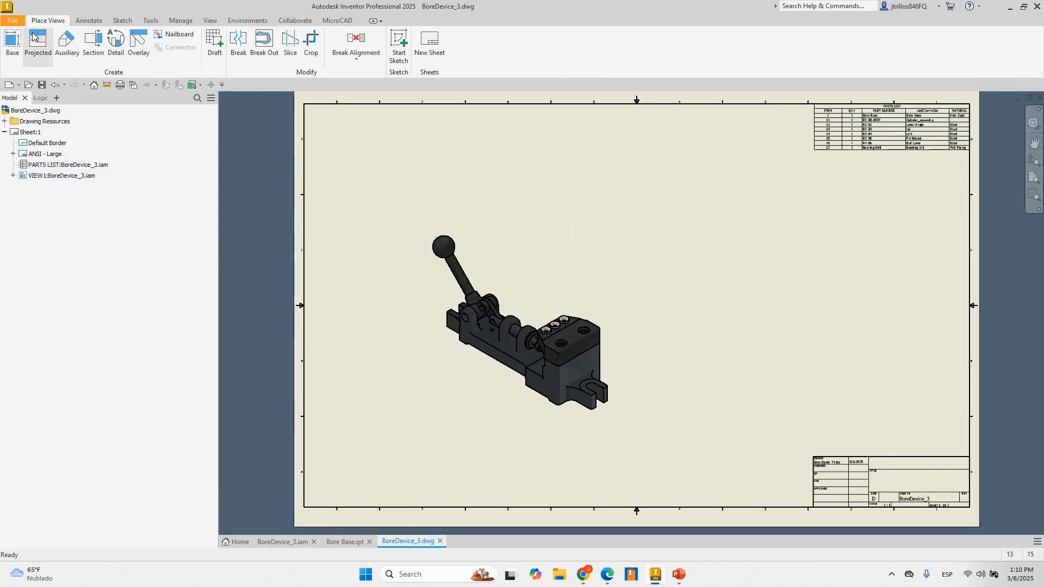
# Open the part drawing Fixutre Drill.dwg from the workspace folder and view its sheet.
pyautogui.click(16, 24)
pyautogui.click(29, 81)
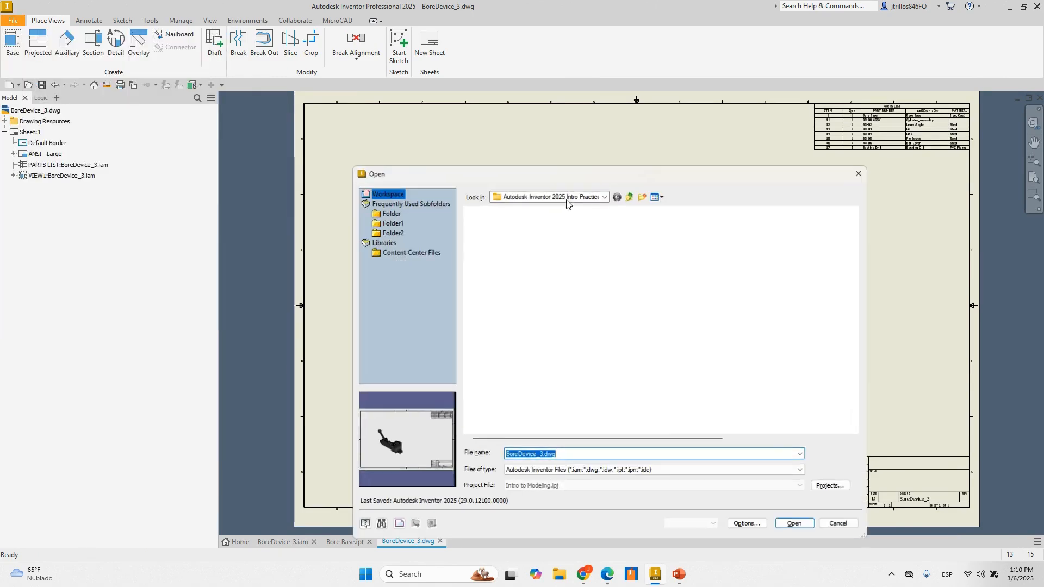
pyautogui.click(512, 348)
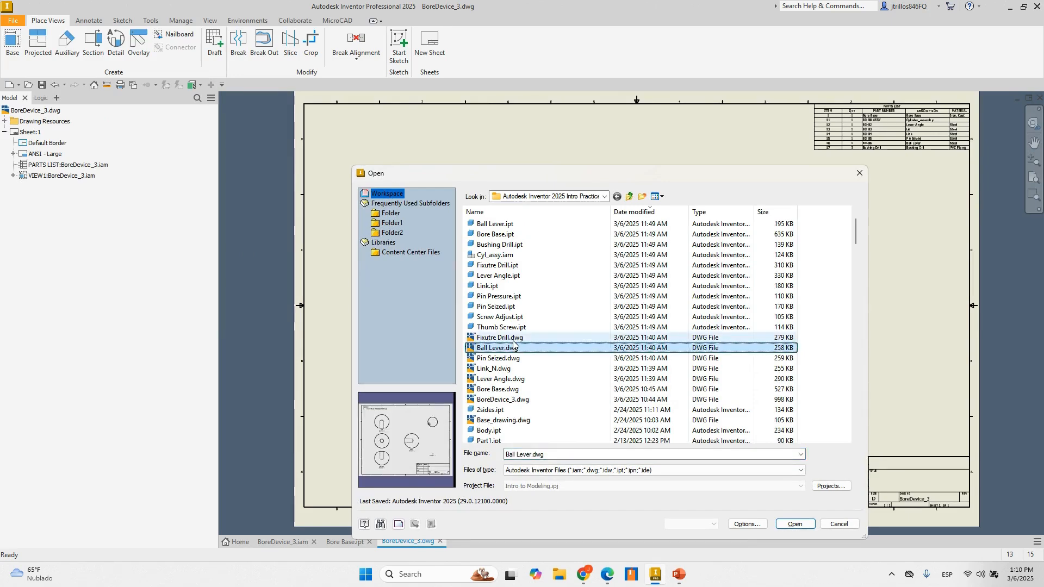
pyautogui.click(514, 338)
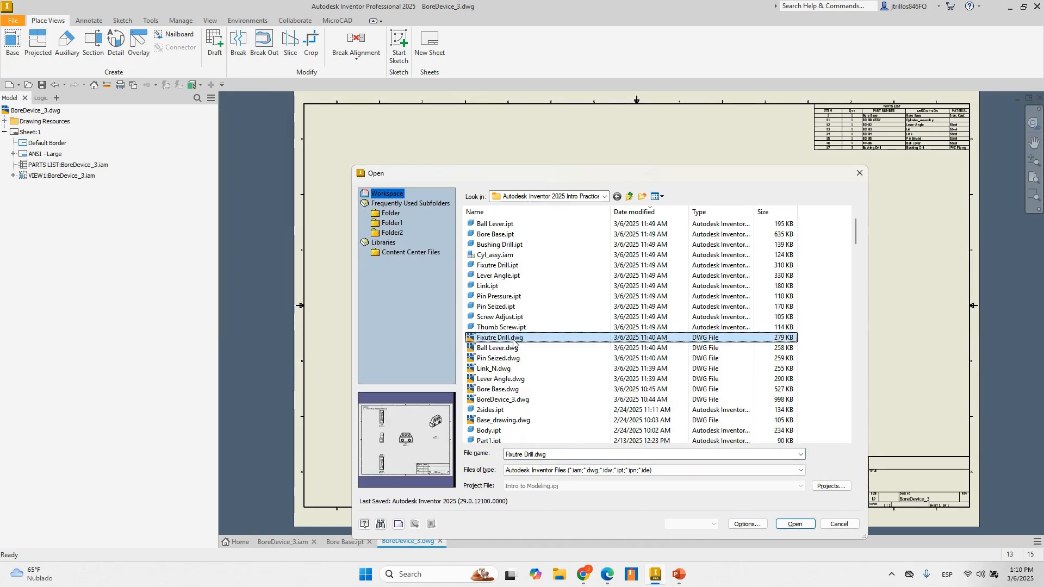
pyautogui.doubleClick(514, 342)
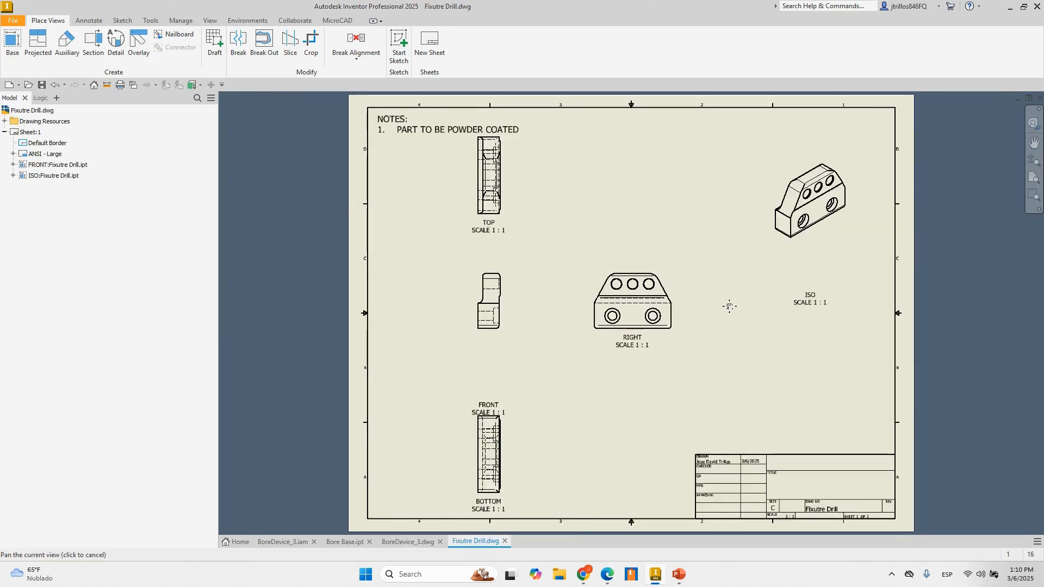
pyautogui.moveTo(729, 305); pyautogui.dragTo(752, 305, button='middle')
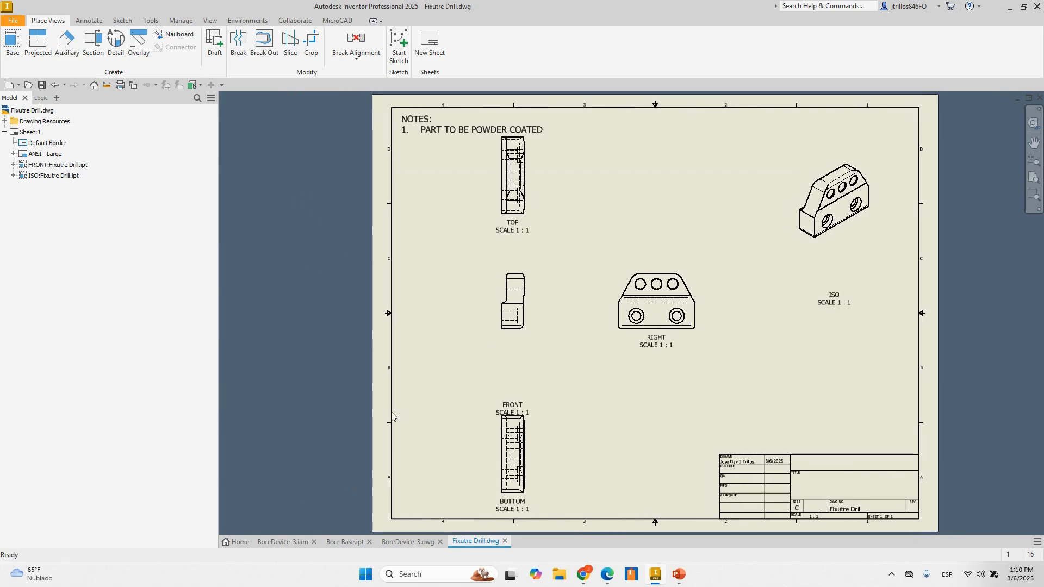
# Return to BoreDevice_3.iam and close BoreDevice_3.dwg without saving, Fixutre Drill.dwg and Bore Base.ipt.
pyautogui.click(292, 541)
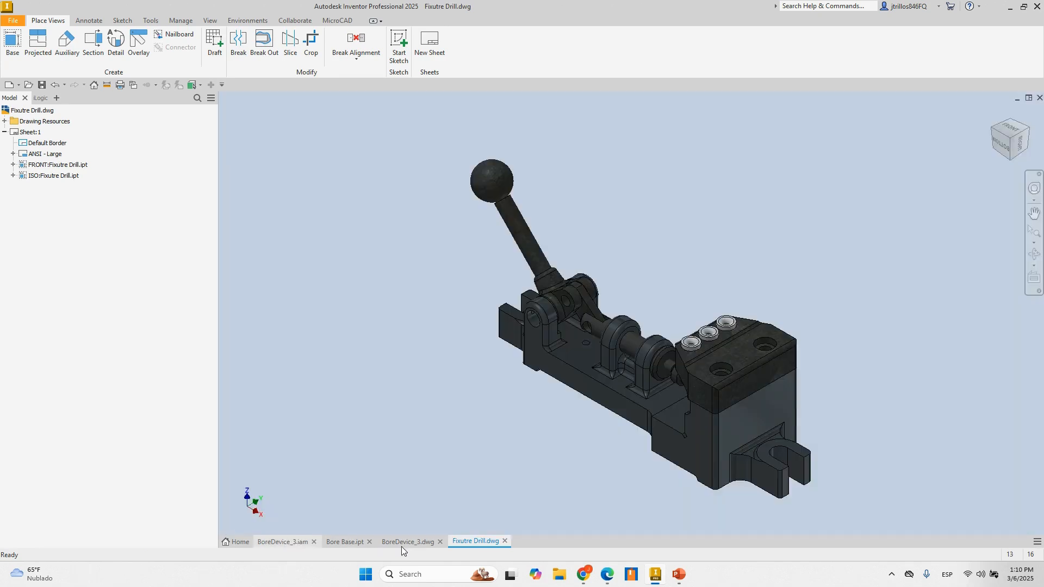
pyautogui.click(437, 541)
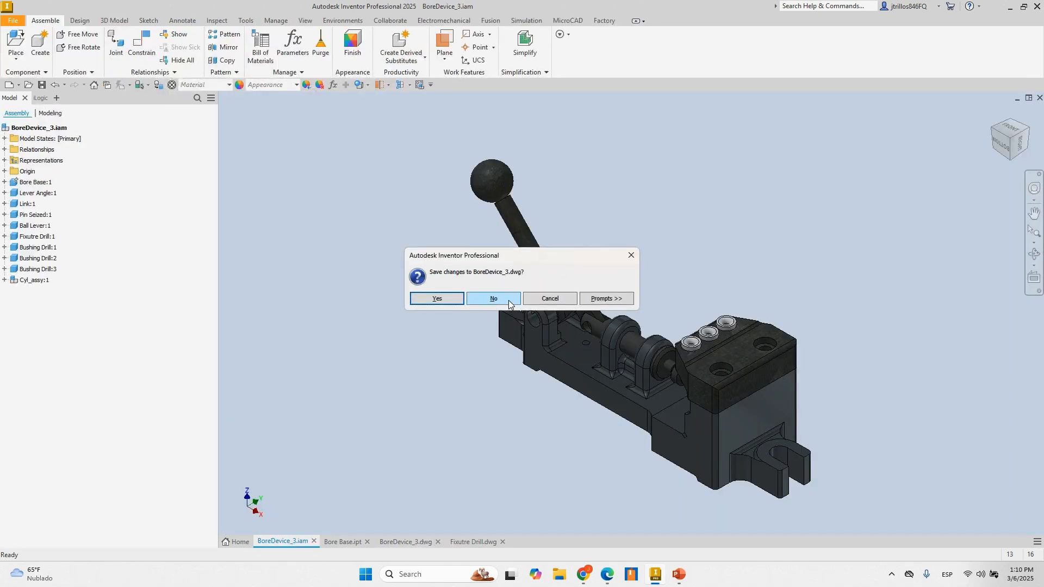
pyautogui.click(493, 298)
pyautogui.click(433, 541)
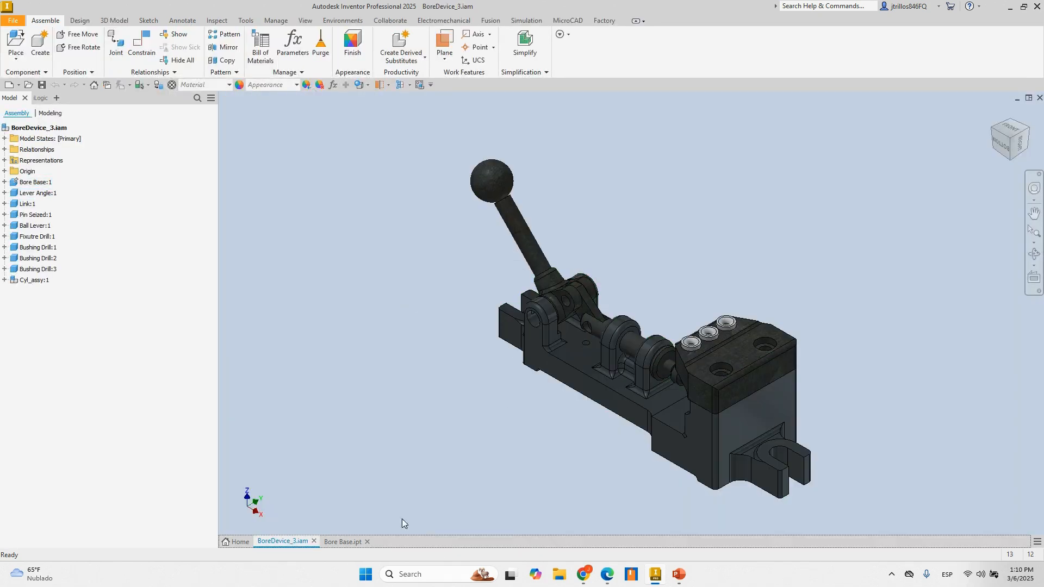
pyautogui.click(367, 541)
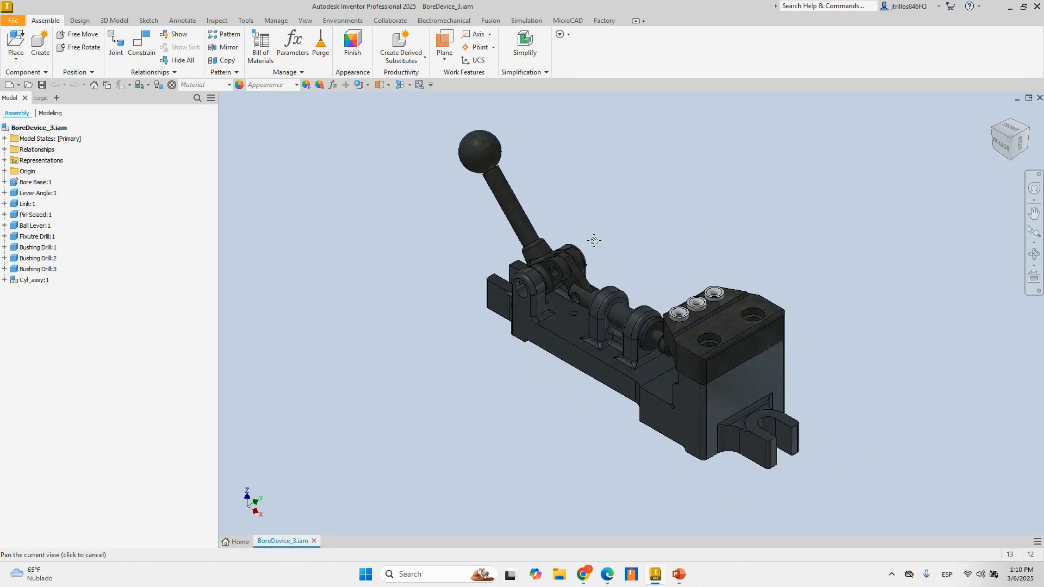
# Open the Bill of Materials of BoreDevice_3.iam, and reposition and resize its window to examine the component rows.
pyautogui.click(263, 48)
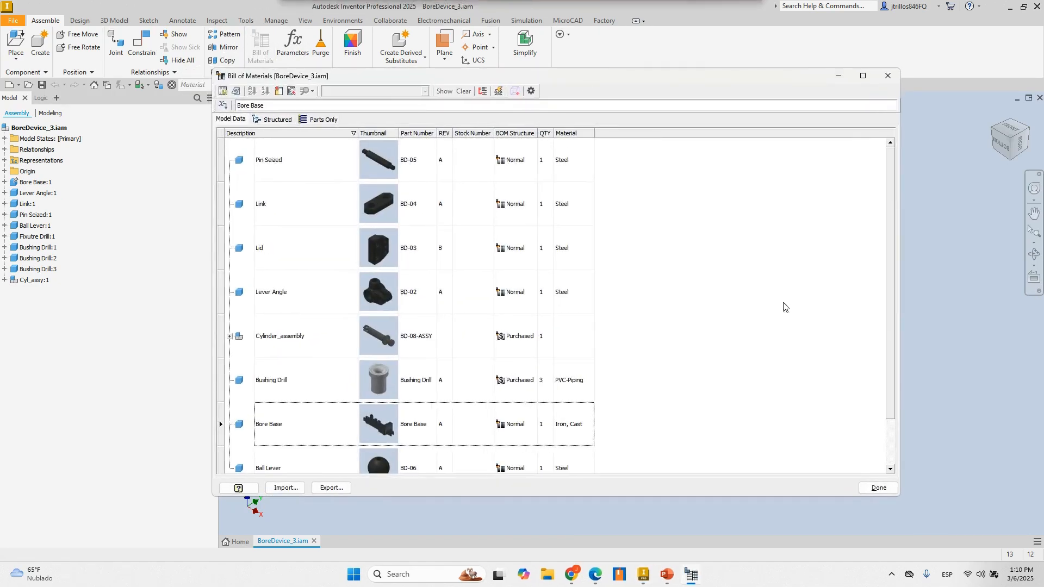
pyautogui.moveTo(898, 497); pyautogui.dragTo(950, 520)
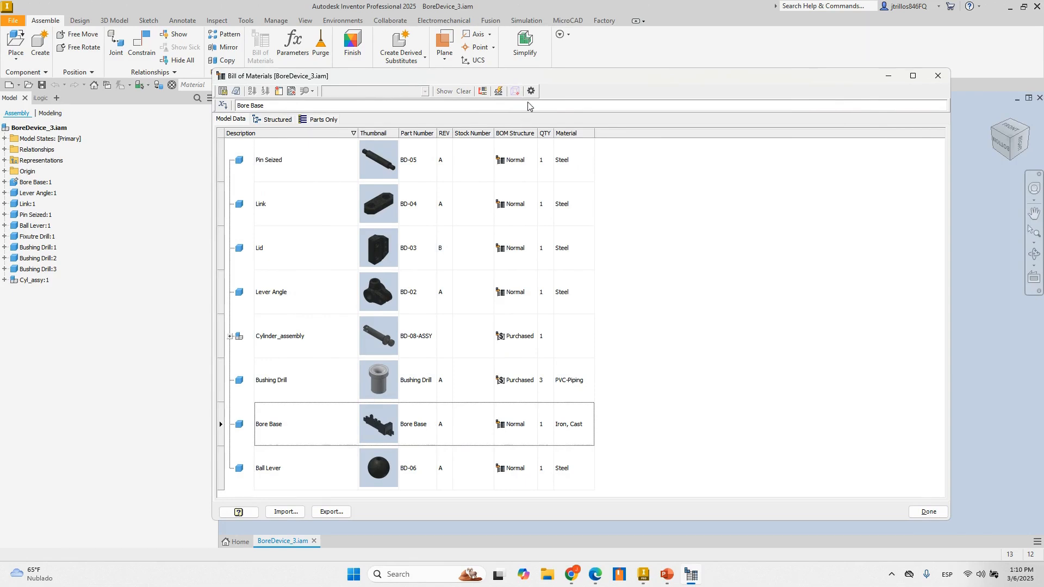
pyautogui.moveTo(545, 77); pyautogui.dragTo(579, 88)
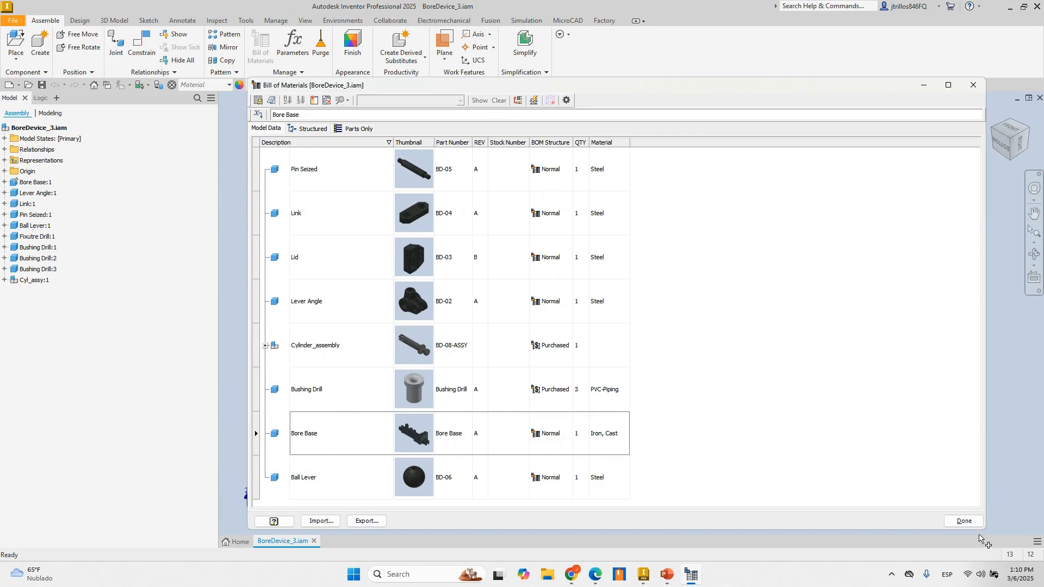
pyautogui.moveTo(982, 529); pyautogui.dragTo(946, 451)
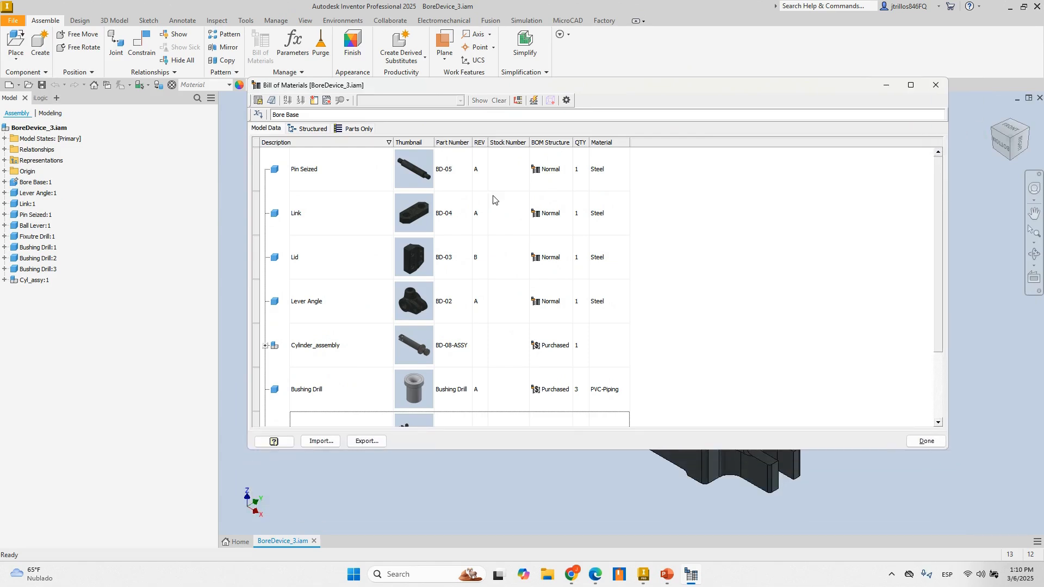
# Locate BORE_DEVICE_BOM_TEMP.xml in the Autodesk Inventor 2025 Intro Practice Files folder using File Explorer, and return to the Bill of Materials.
pyautogui.moveTo(416, 90); pyautogui.dragTo(413, 135)
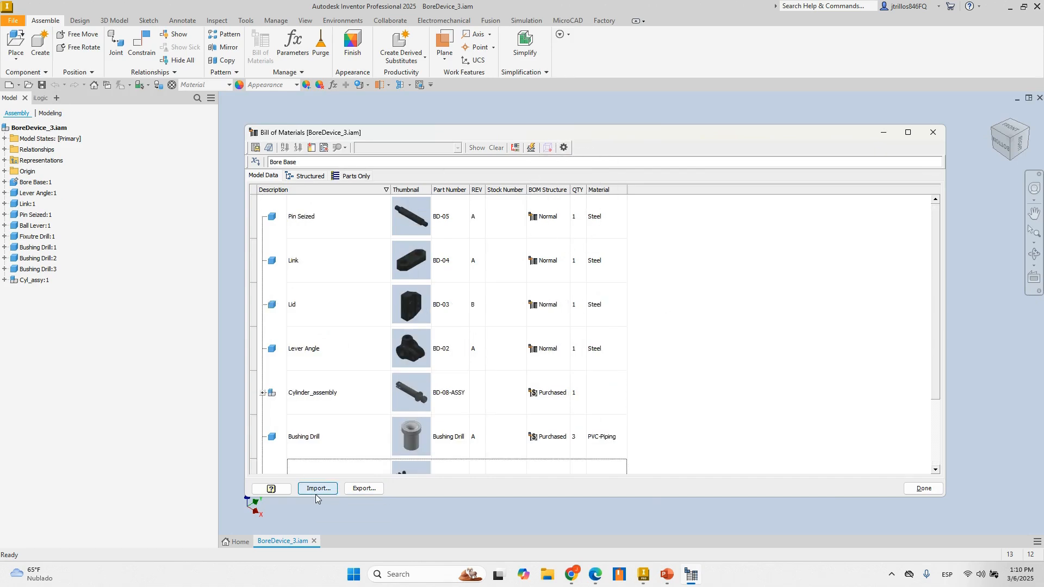
pyautogui.click(543, 576)
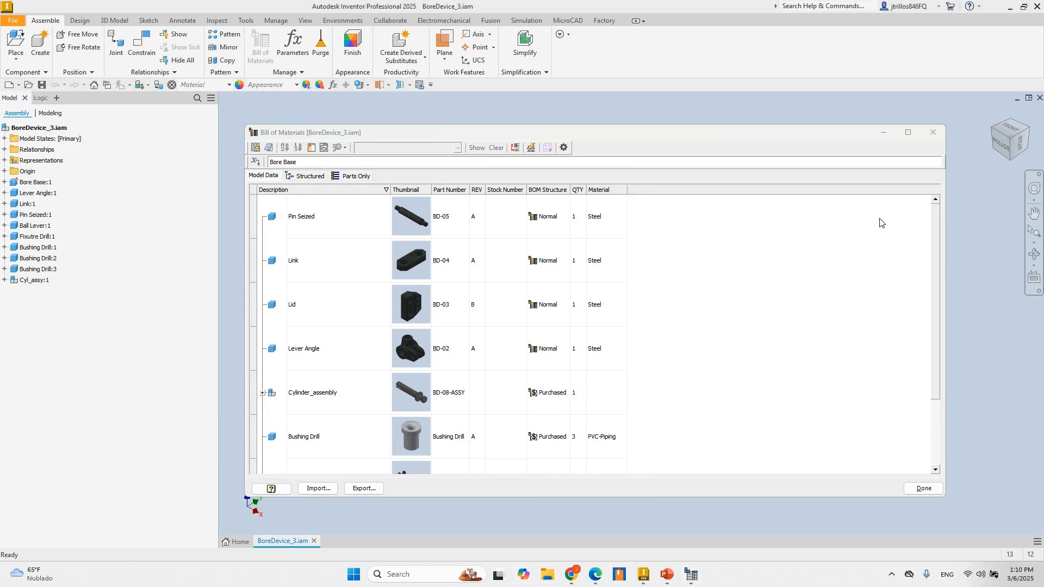
pyautogui.click(523, 243)
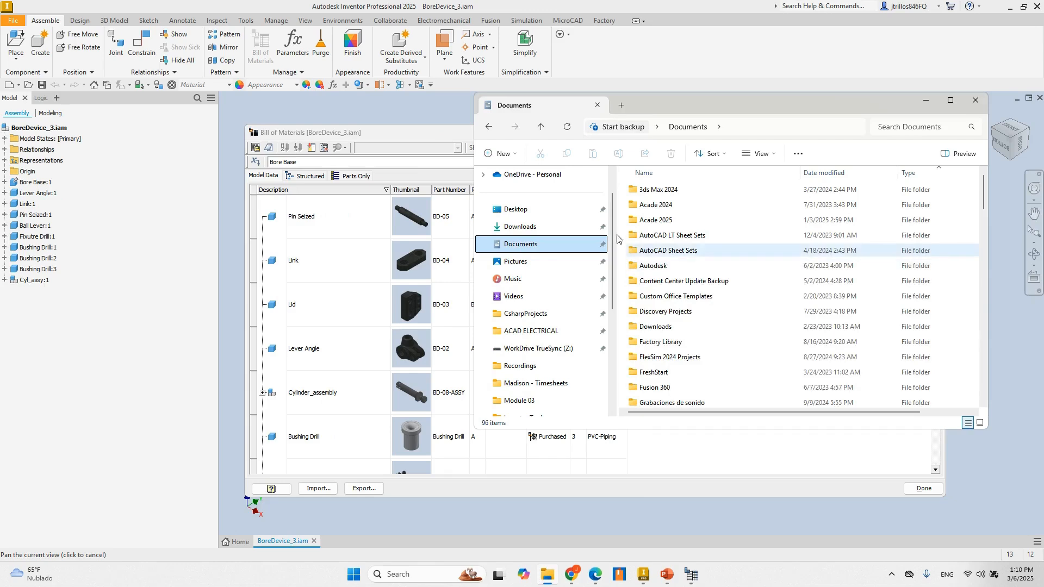
pyautogui.click(505, 209)
pyautogui.doubleClick(661, 282)
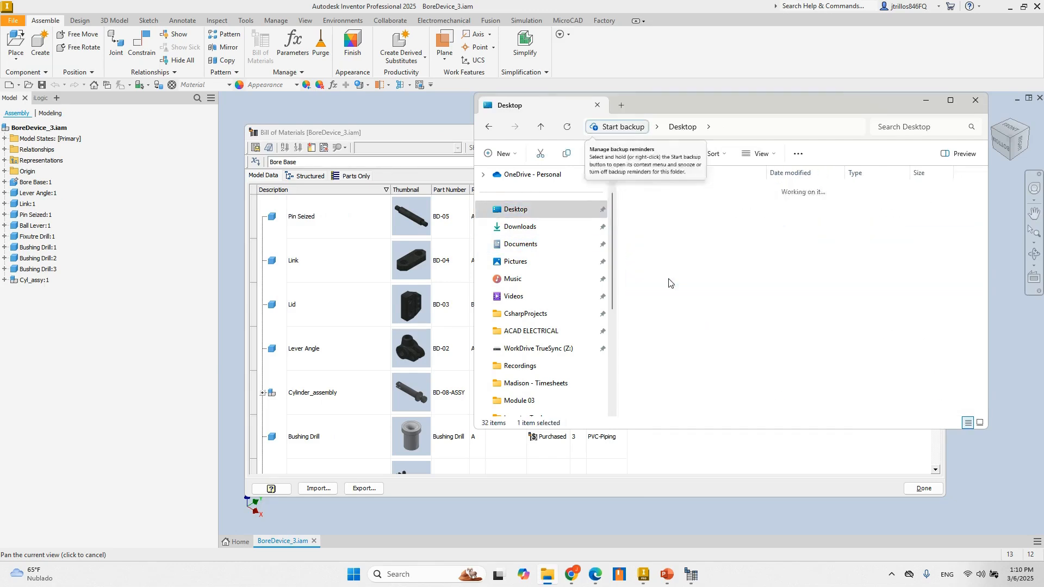
pyautogui.doubleClick(690, 251)
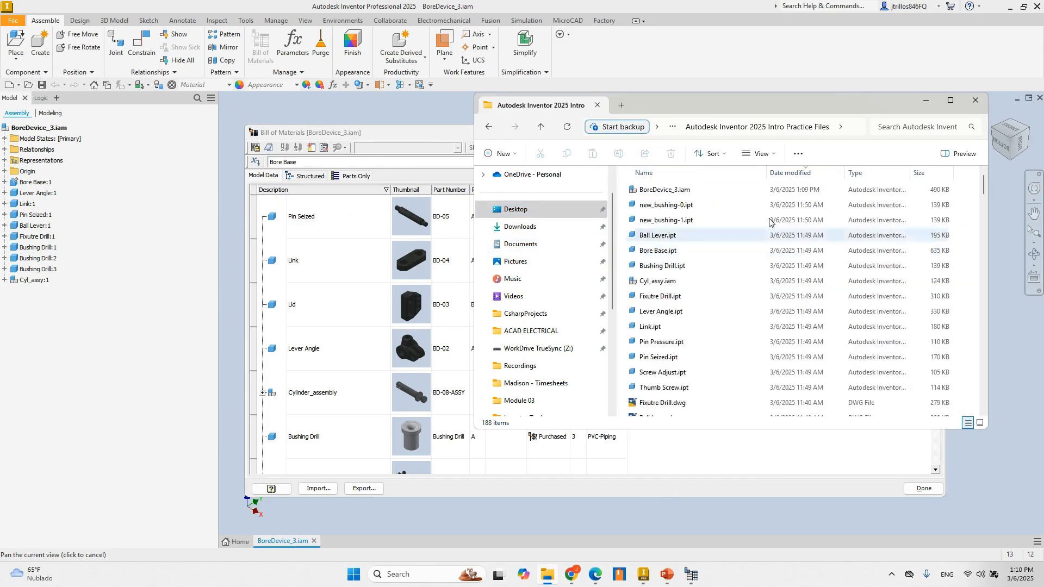
pyautogui.click(852, 175)
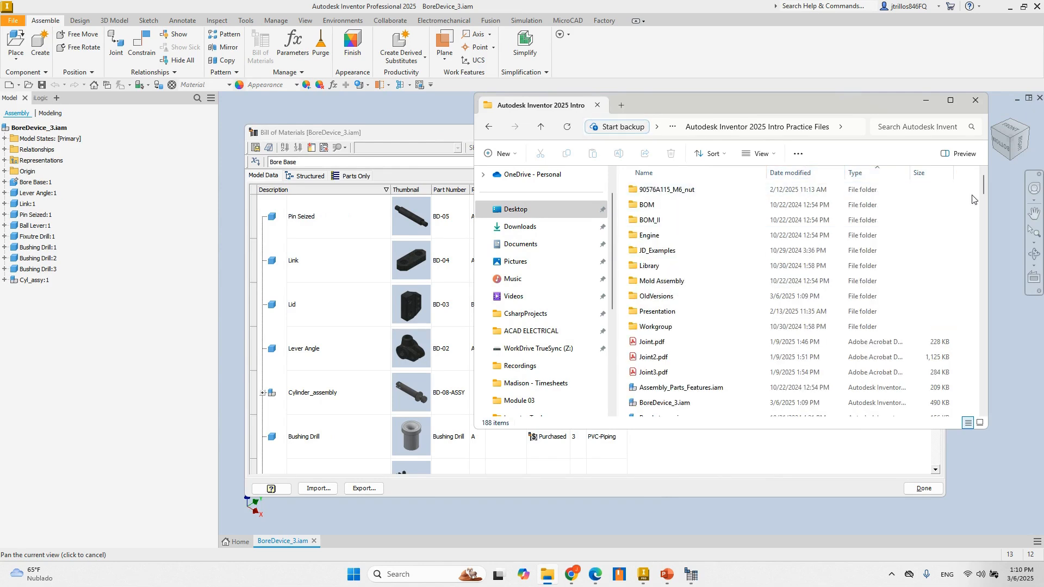
pyautogui.moveTo(983, 189); pyautogui.dragTo(965, 404)
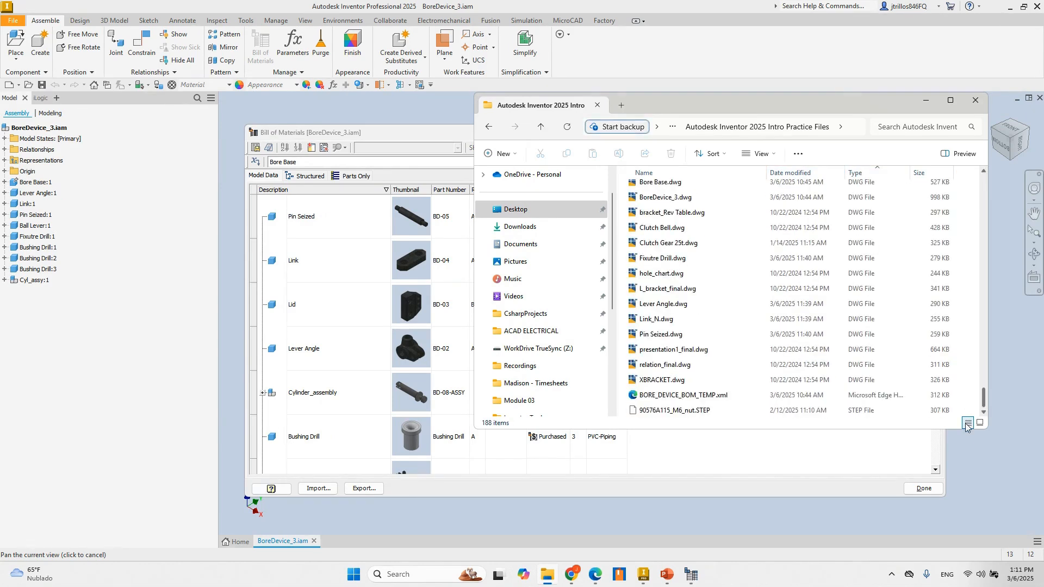
pyautogui.click(696, 395)
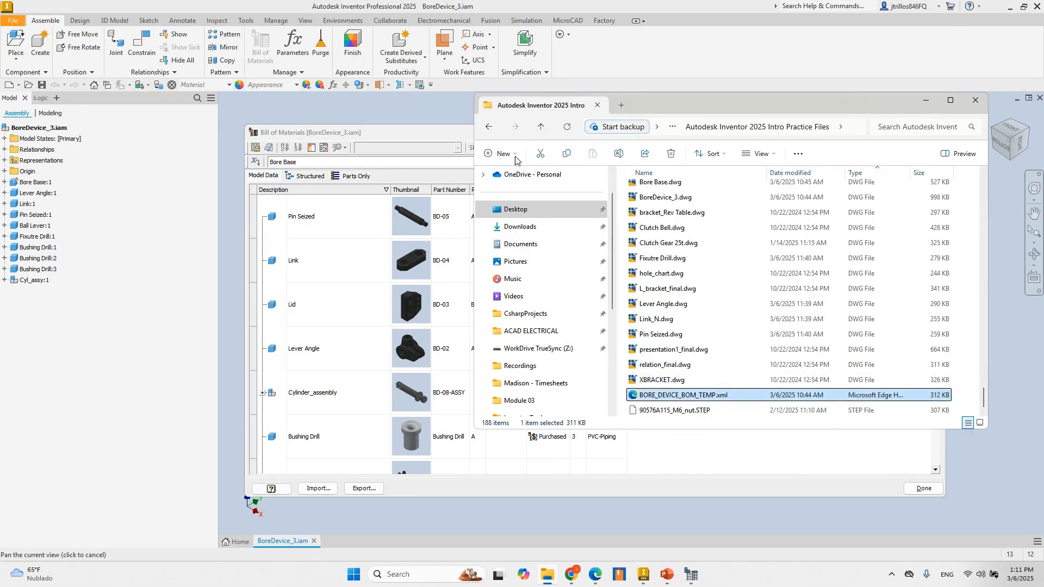
pyautogui.click(442, 136)
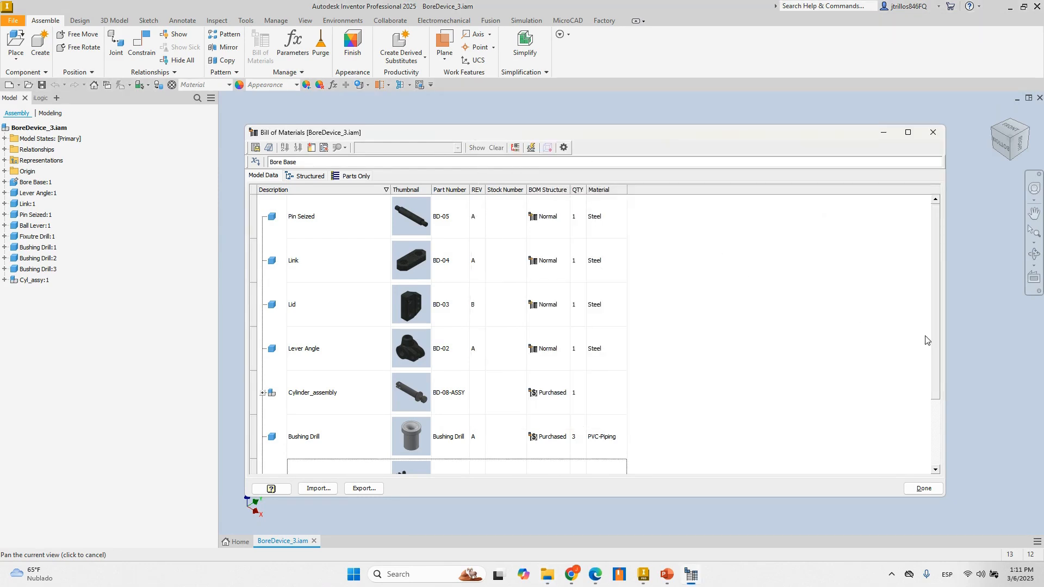
# Examine the columns available for customizing the Bill of Materials, and close the column list without adding any.
pyautogui.click(311, 147)
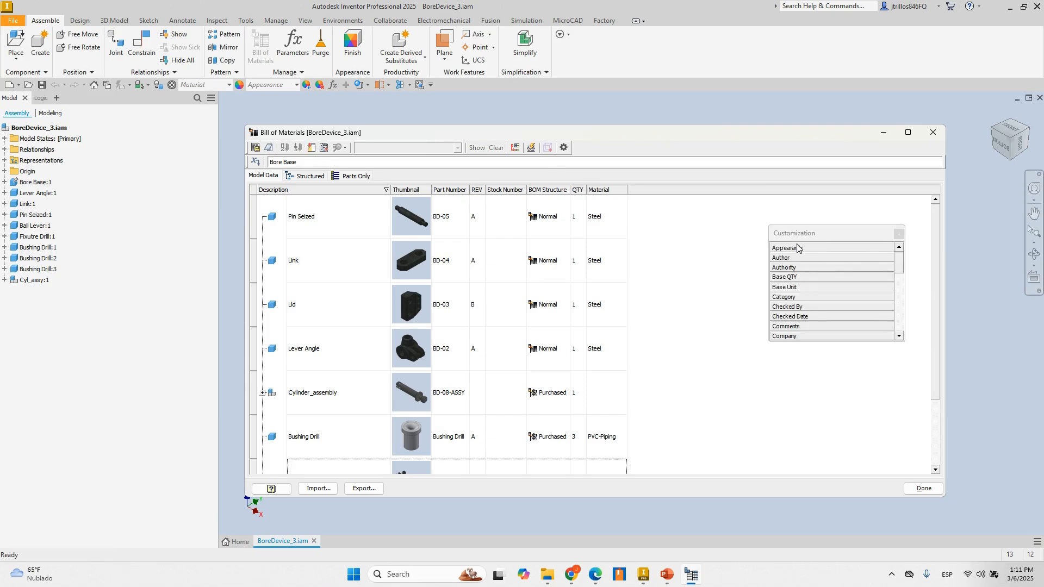
pyautogui.moveTo(820, 239); pyautogui.dragTo(761, 248)
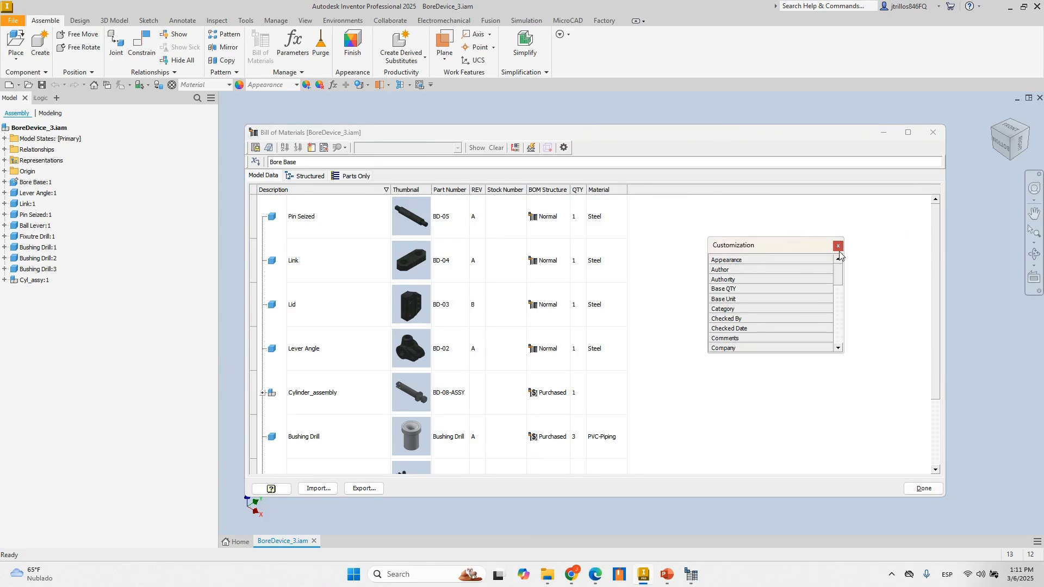
pyautogui.scroll(-8, 770, 281)
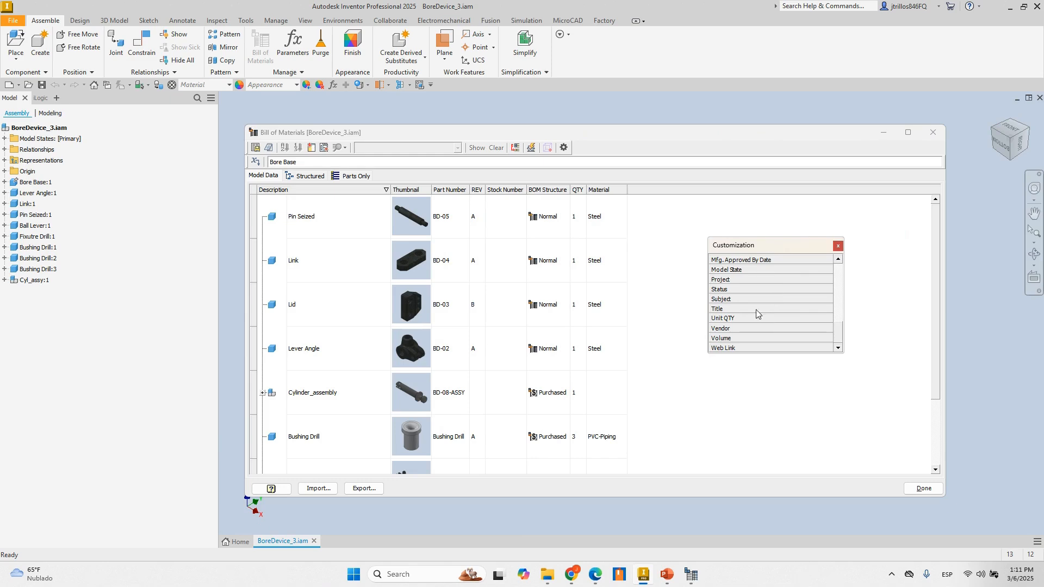
pyautogui.moveTo(758, 246); pyautogui.dragTo(719, 238)
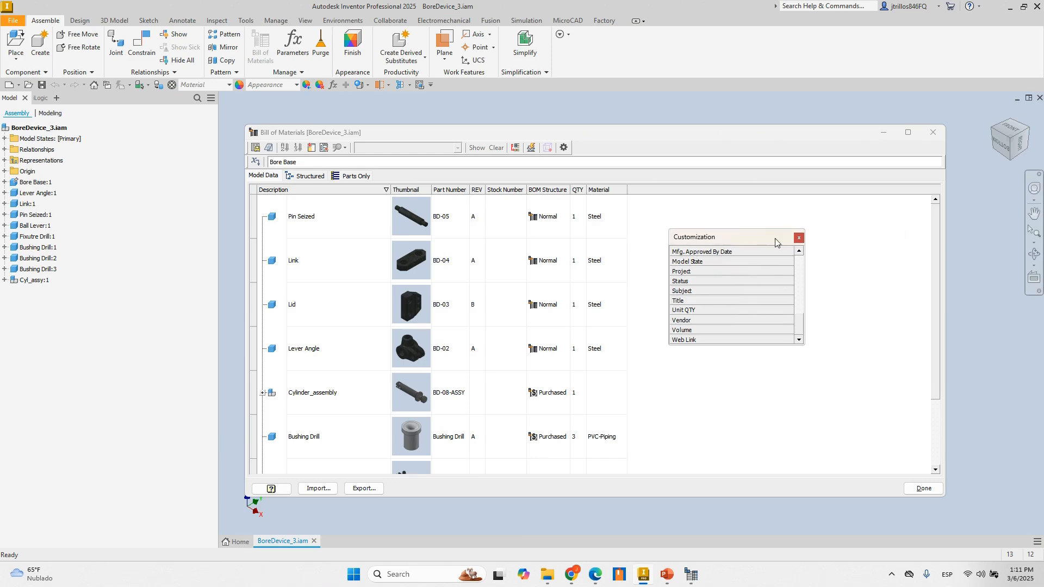
pyautogui.click(799, 238)
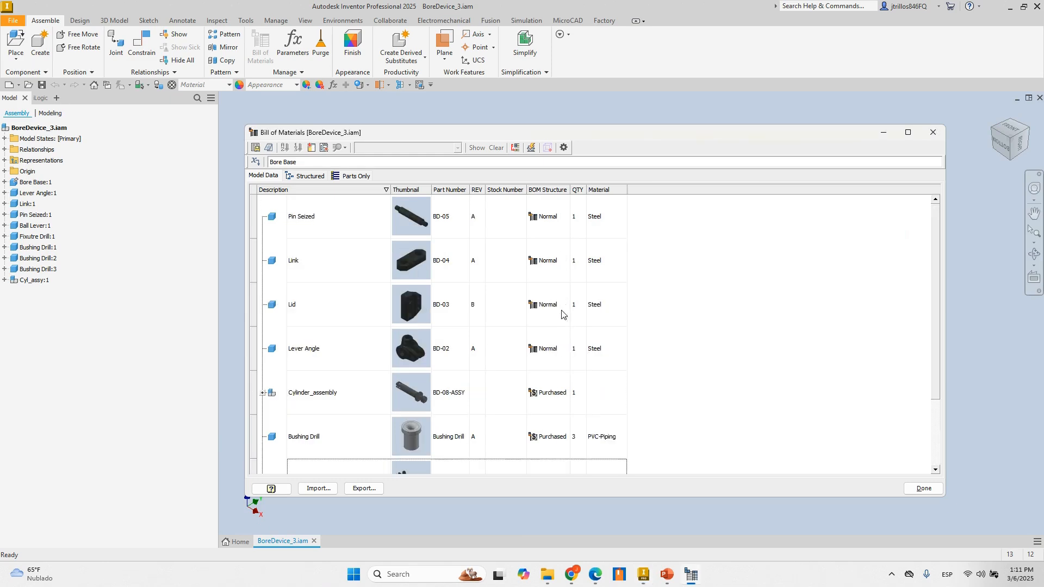
# View the BOM customization export dialog without saving a file, and close the Bill of Materials.
pyautogui.click(363, 488)
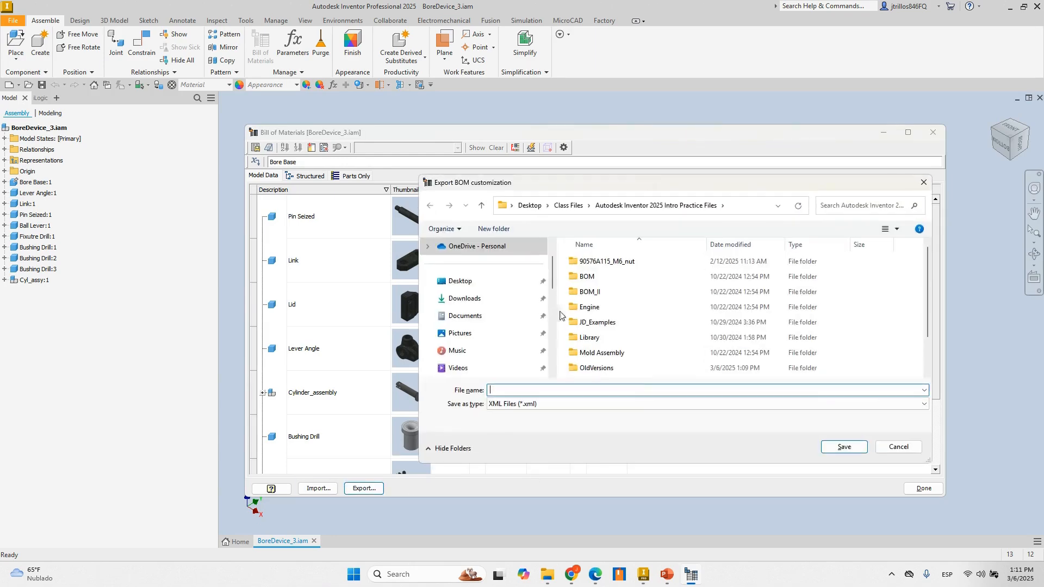
pyautogui.click(899, 446)
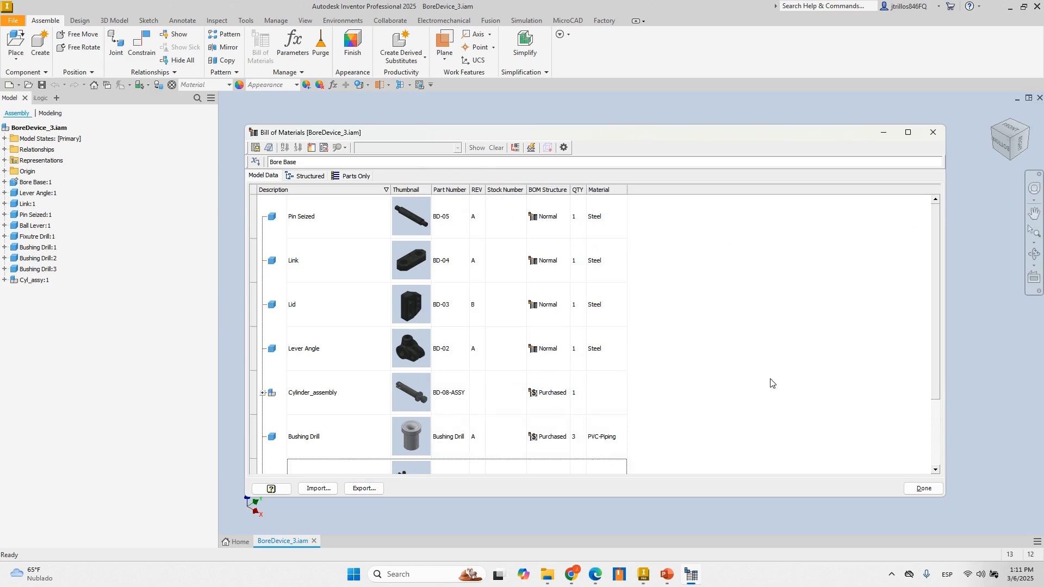
pyautogui.click(922, 488)
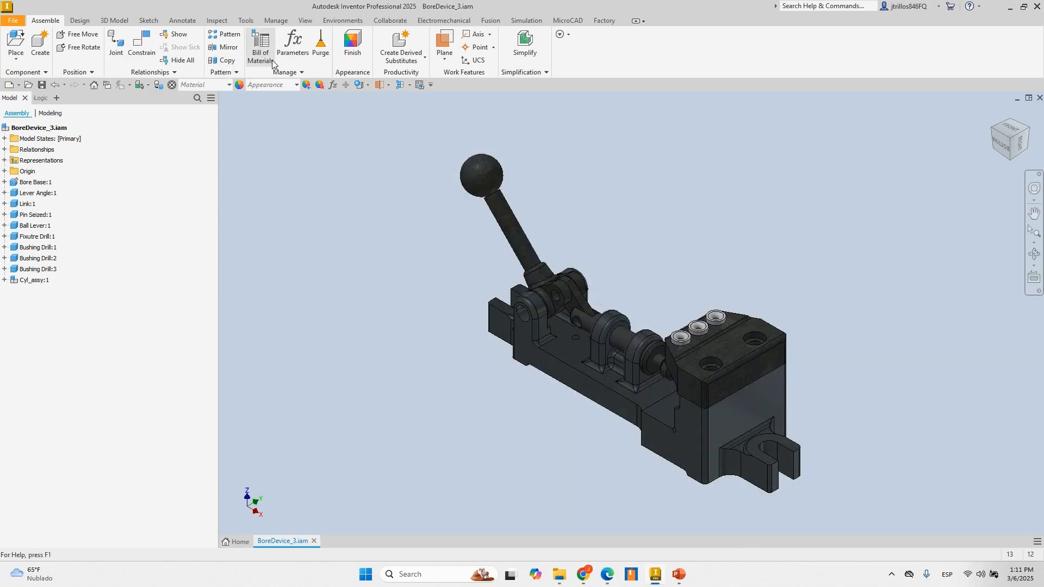
# Start the MicroCAD BOM to PDF tool for BoreDevice_3.iam and reposition its dialog to examine the project number.
pyautogui.click(567, 21)
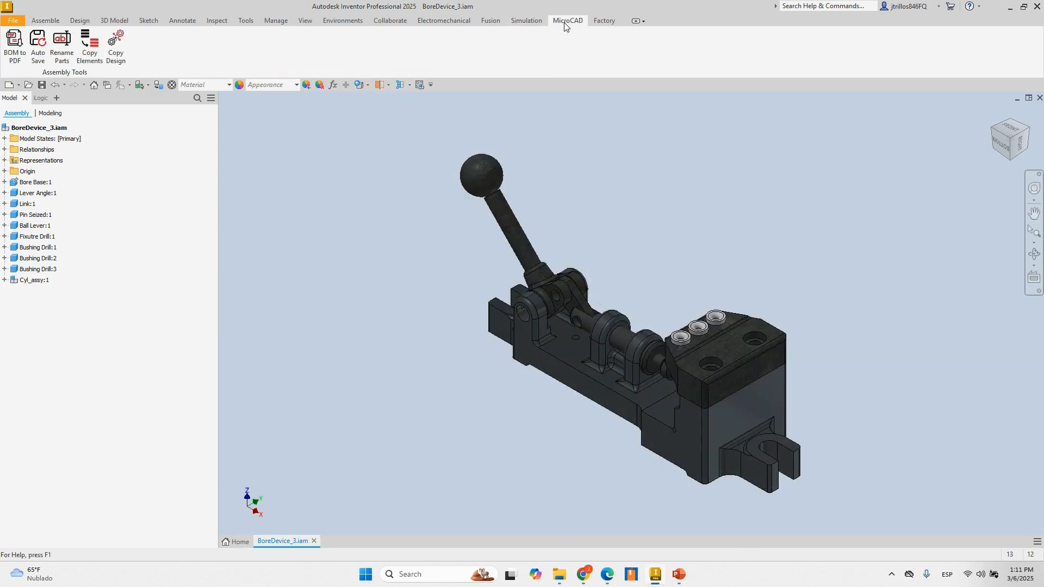
pyautogui.click(14, 47)
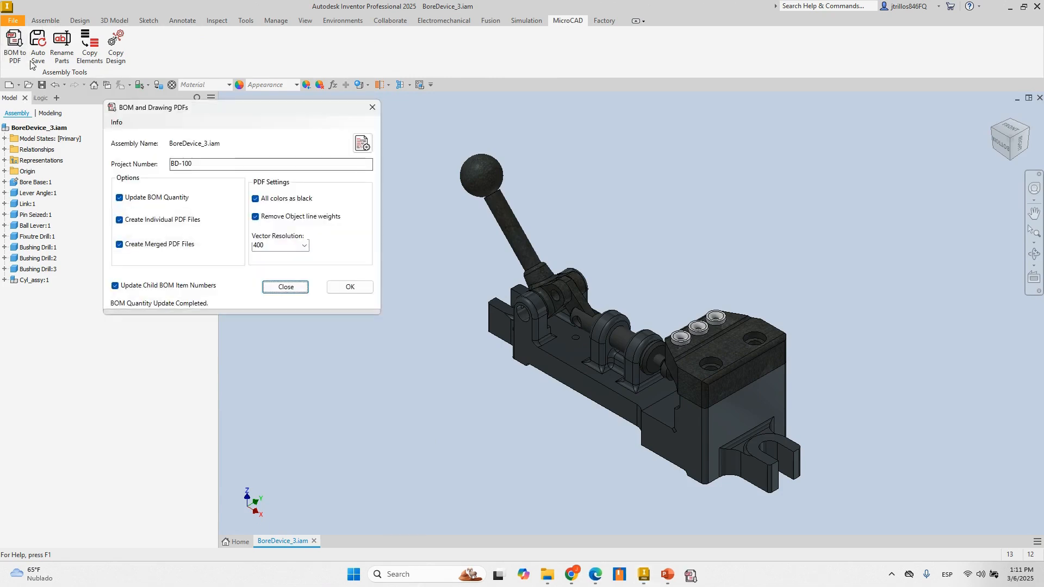
pyautogui.moveTo(292, 119); pyautogui.dragTo(416, 121)
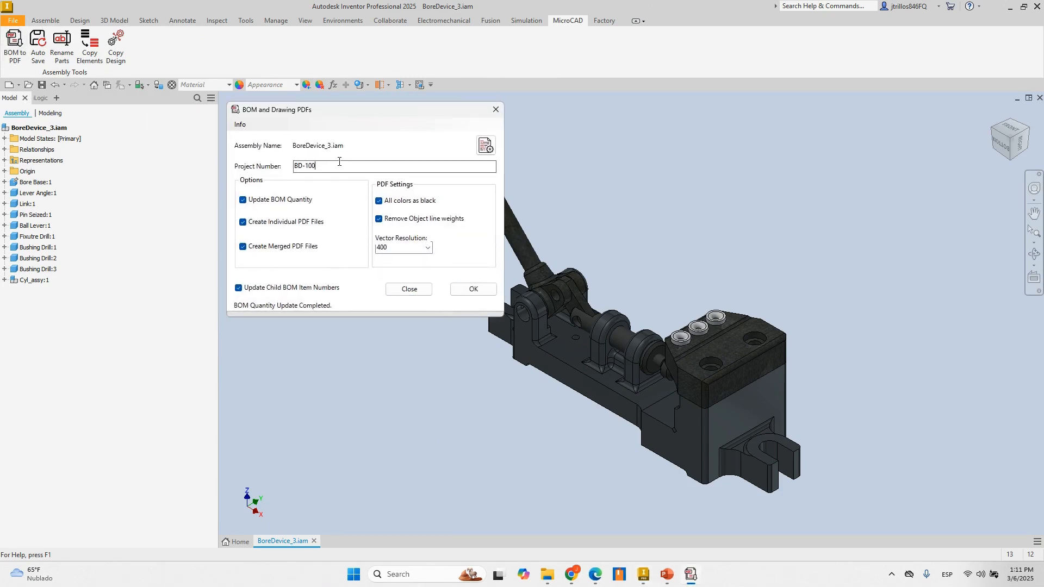
pyautogui.moveTo(337, 163); pyautogui.dragTo(262, 162)
pyautogui.click(418, 169)
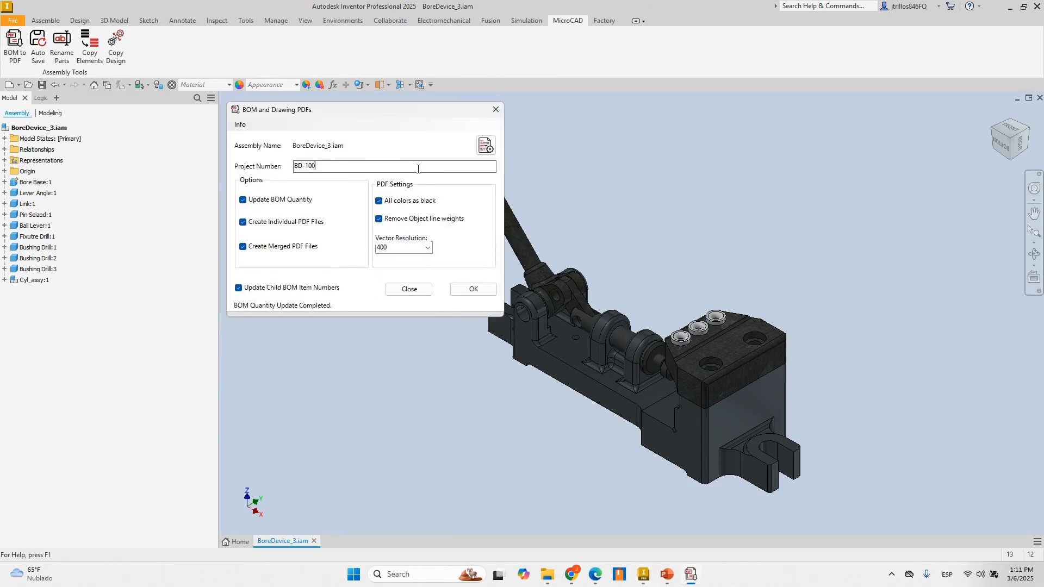
# Set BORE_DEVICE_BOM_TEMP.xml as the BOM import template file in the BOM to PDF configuration.
pyautogui.click(485, 146)
pyautogui.moveTo(430, 126); pyautogui.dragTo(573, 129)
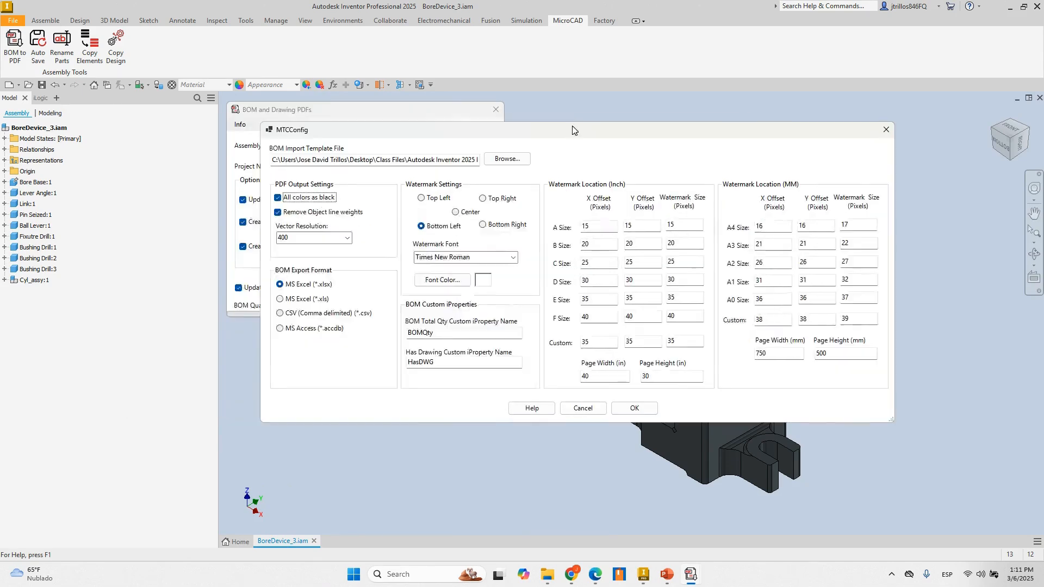
pyautogui.moveTo(318, 159); pyautogui.dragTo(507, 157)
pyautogui.click(437, 159)
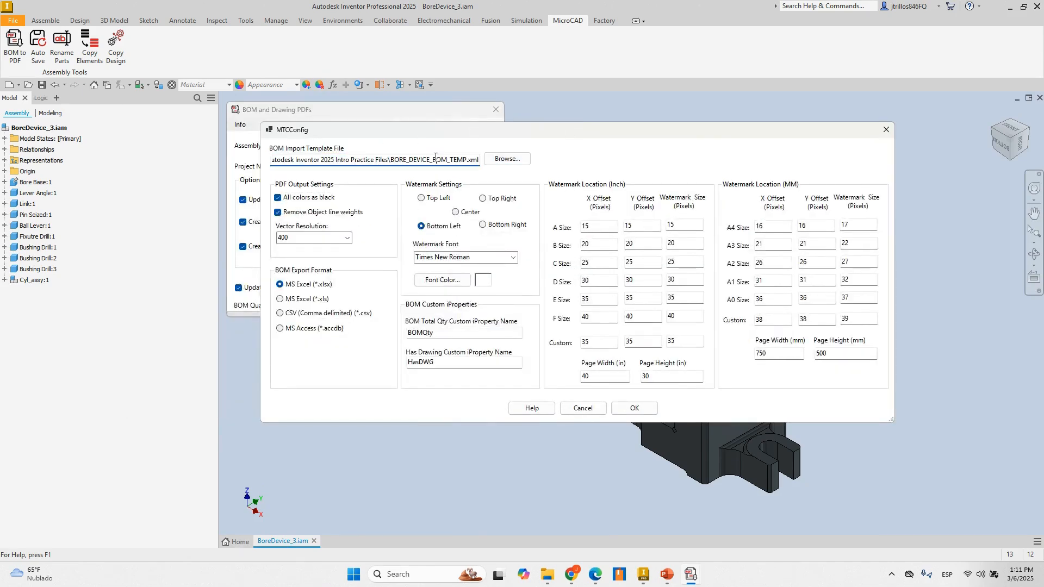
pyautogui.moveTo(394, 159); pyautogui.dragTo(478, 159)
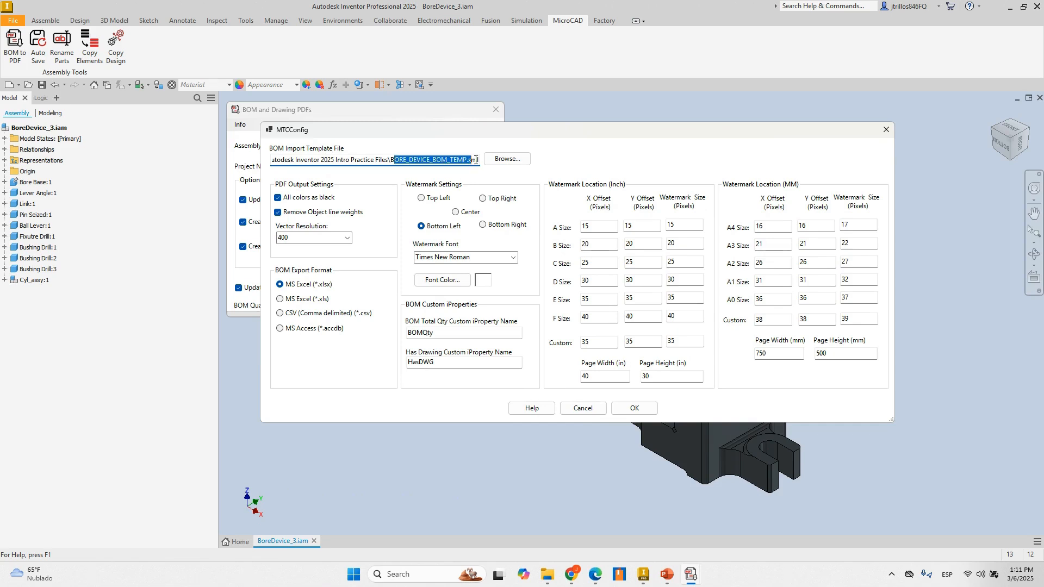
pyautogui.click(507, 159)
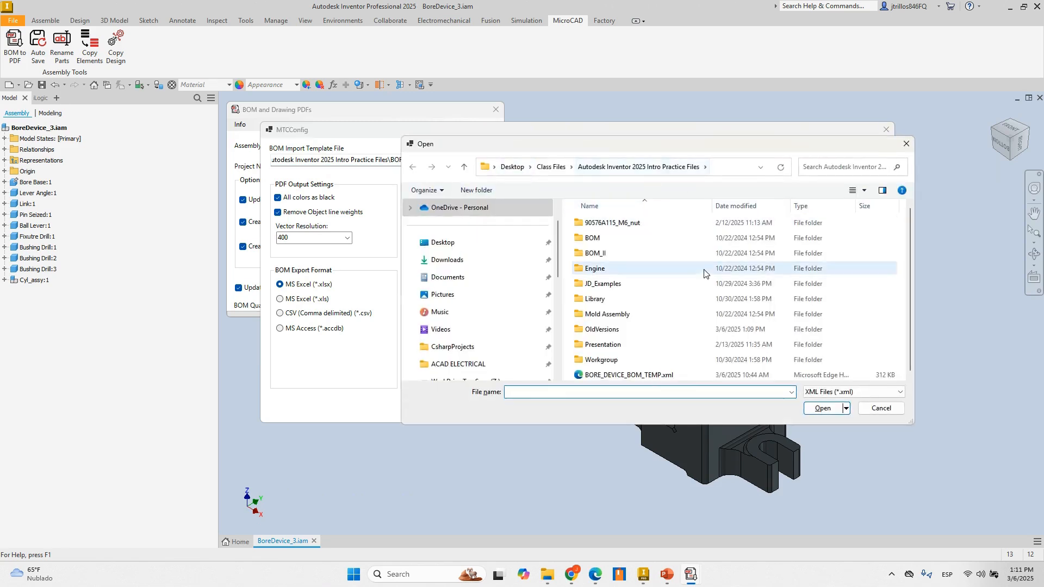
pyautogui.click(674, 376)
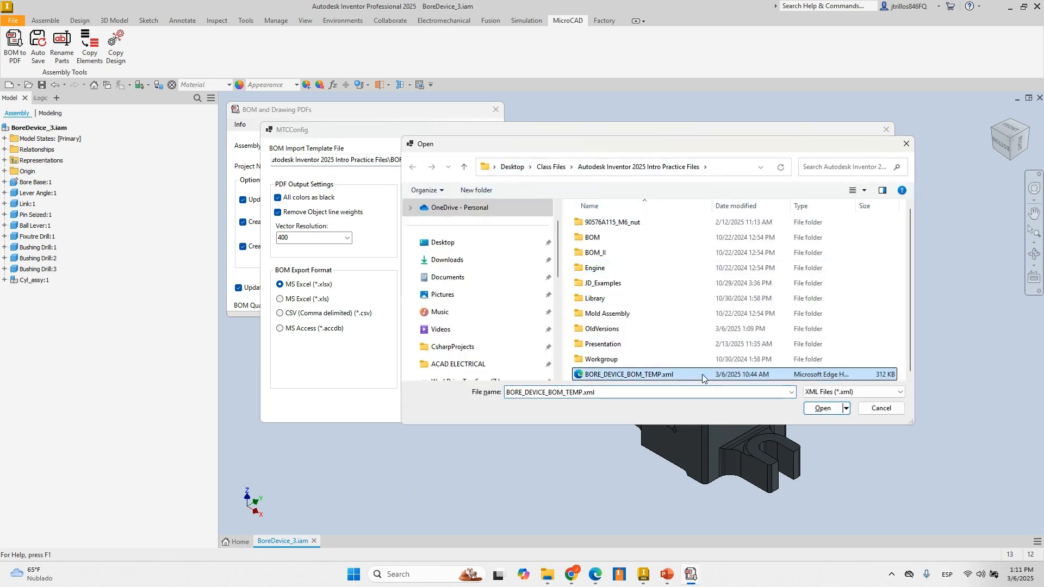
pyautogui.click(820, 408)
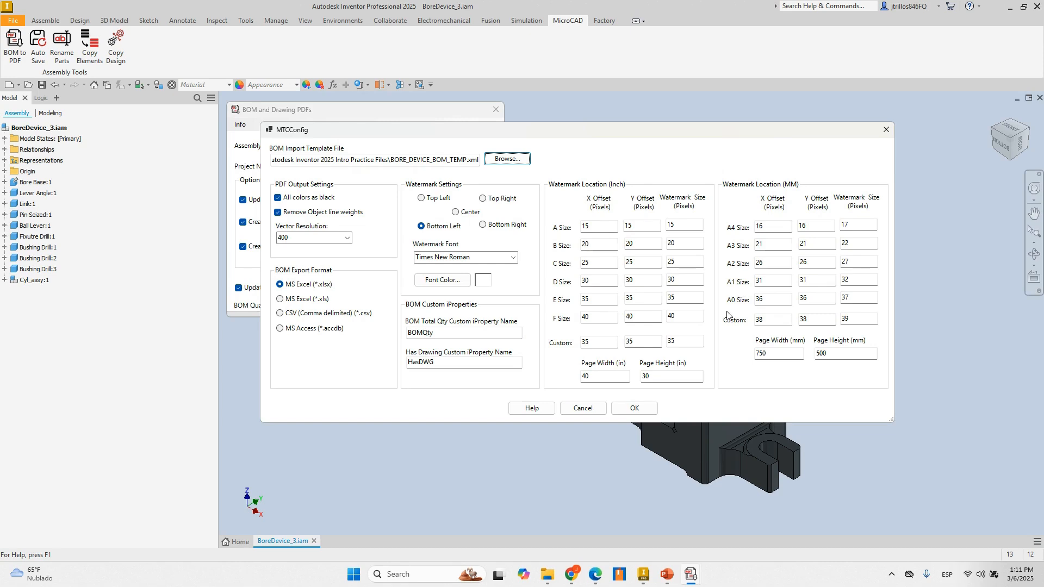
pyautogui.click(637, 408)
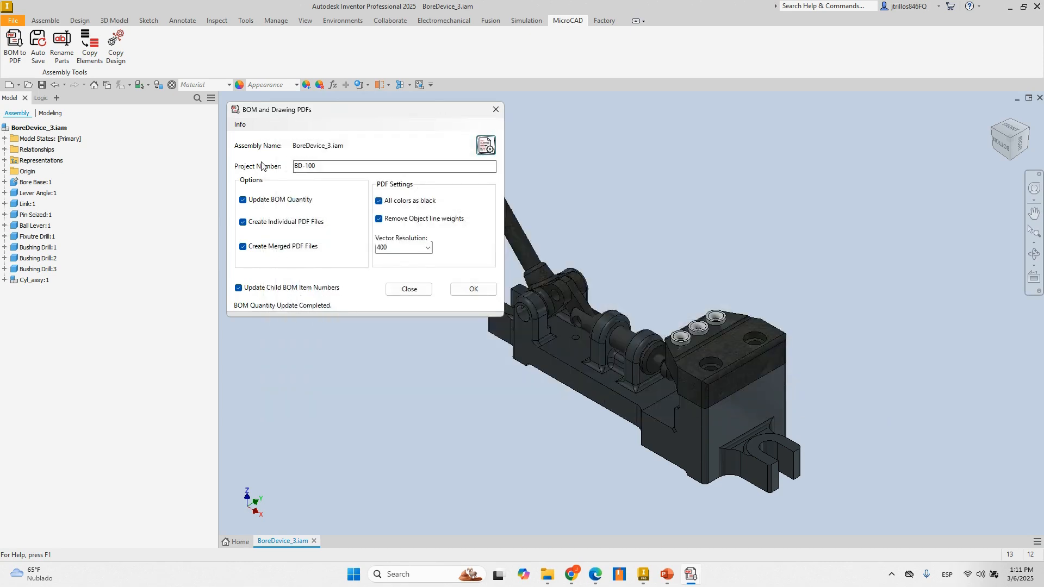
# Generate the BOM file and the individual and merged drawing PDFs for project BD-100, and close the BOM and Drawing PDFs tool.
pyautogui.click(470, 291)
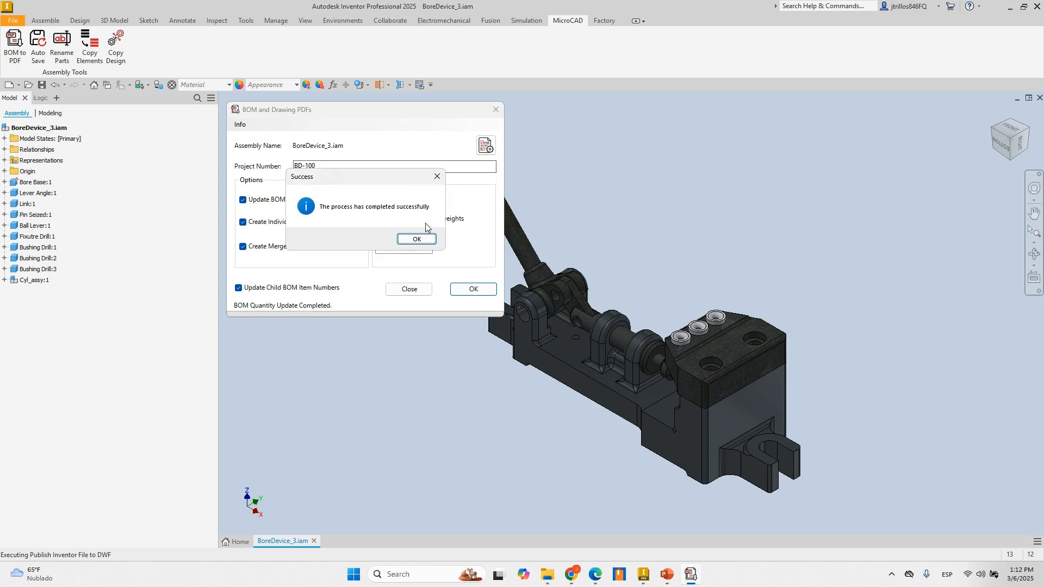
pyautogui.click(415, 239)
pyautogui.click(409, 289)
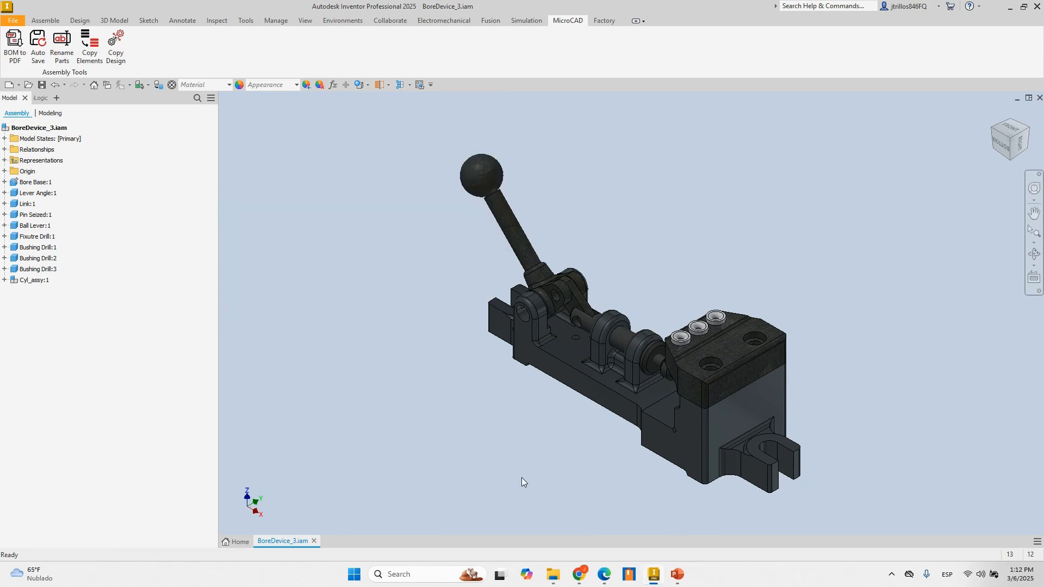
# Switch to the BoreDevice_3 PDF output folder in File Explorer and open Ball Lever.pdf.
pyautogui.click(565, 577)
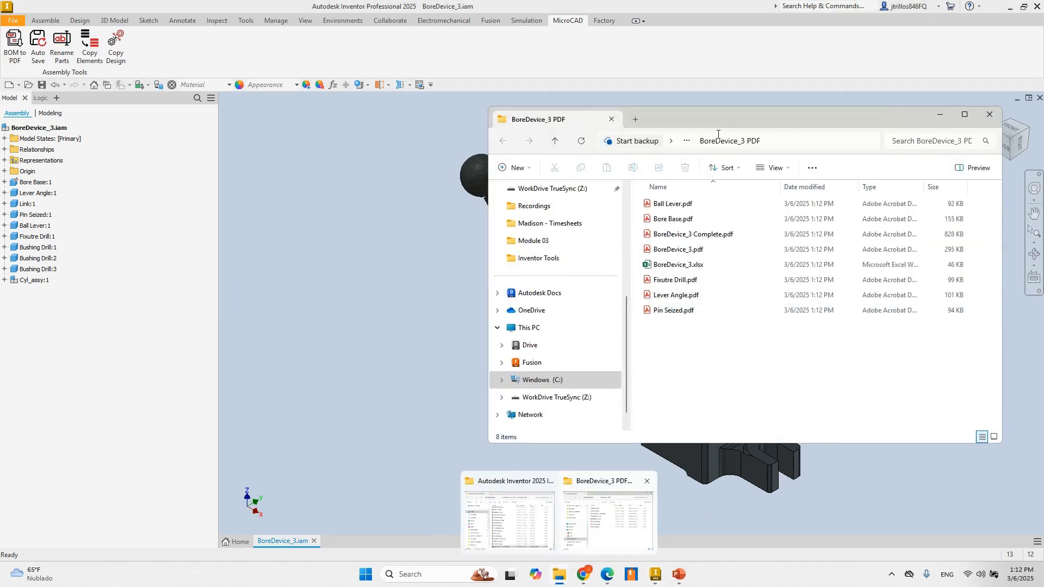
pyautogui.moveTo(758, 120); pyautogui.dragTo(473, 130)
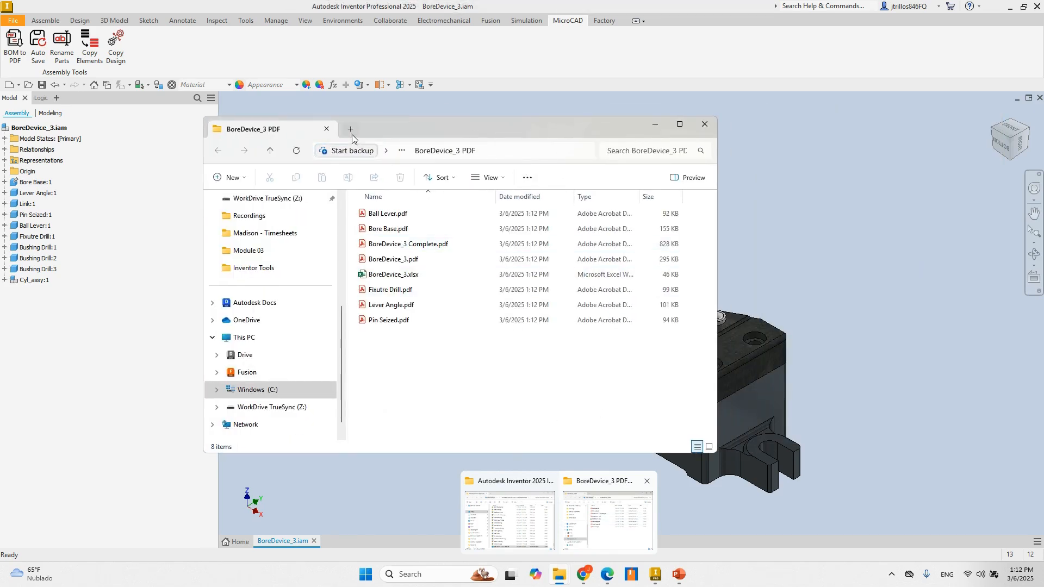
pyautogui.moveTo(449, 133); pyautogui.dragTo(471, 121)
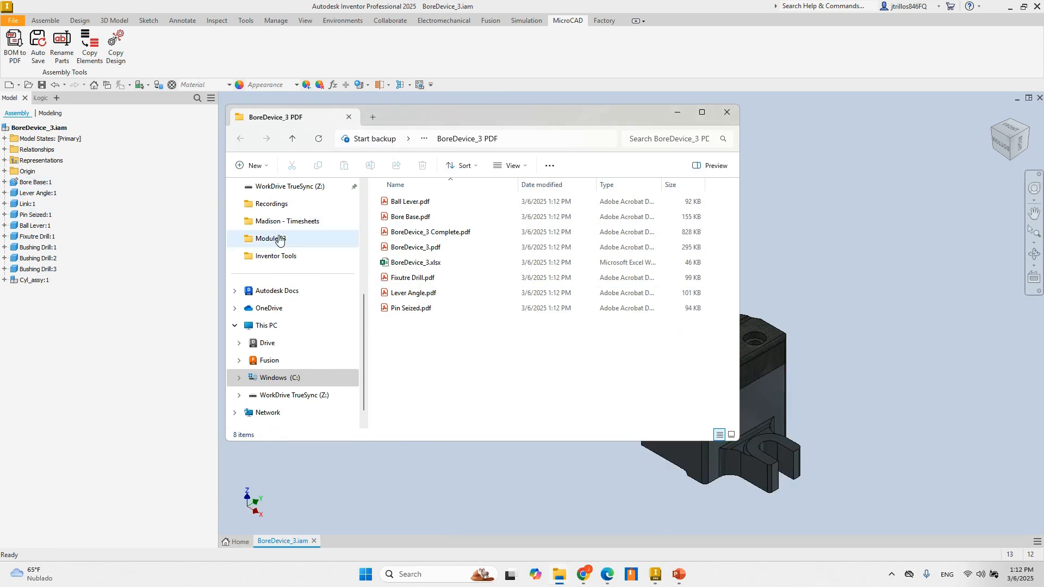
pyautogui.click(401, 202)
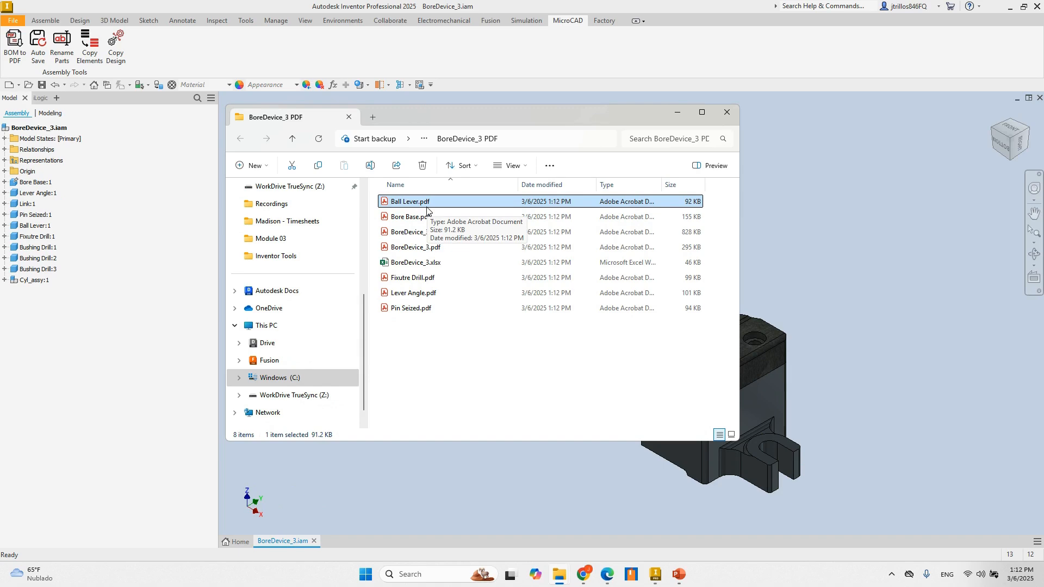
pyautogui.doubleClick(427, 205)
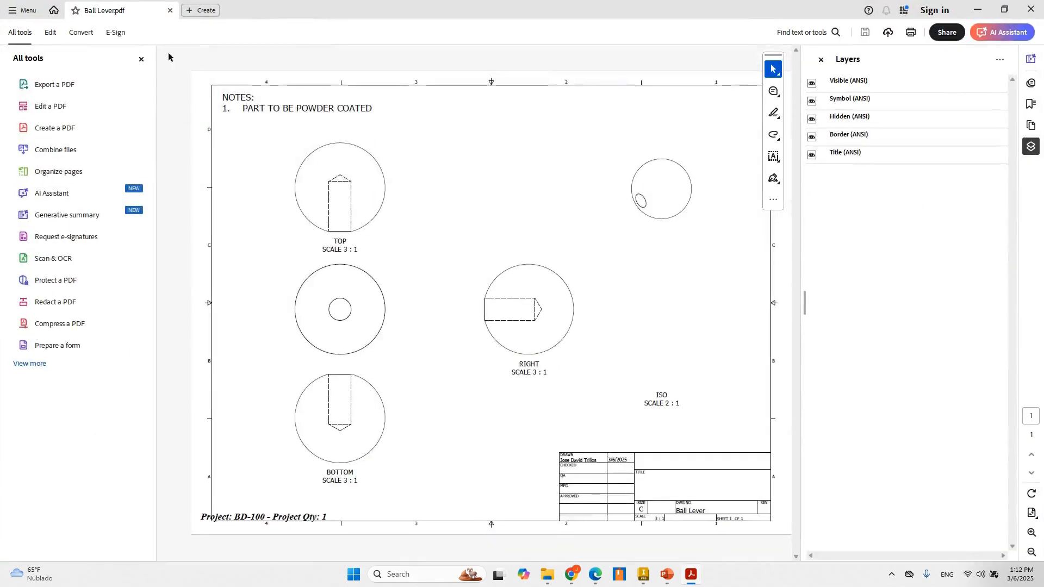
# Hide the side panes to examine the full Ball Lever drawing sheet, and minimize the PDF viewer.
pyautogui.click(141, 58)
pyautogui.click(821, 60)
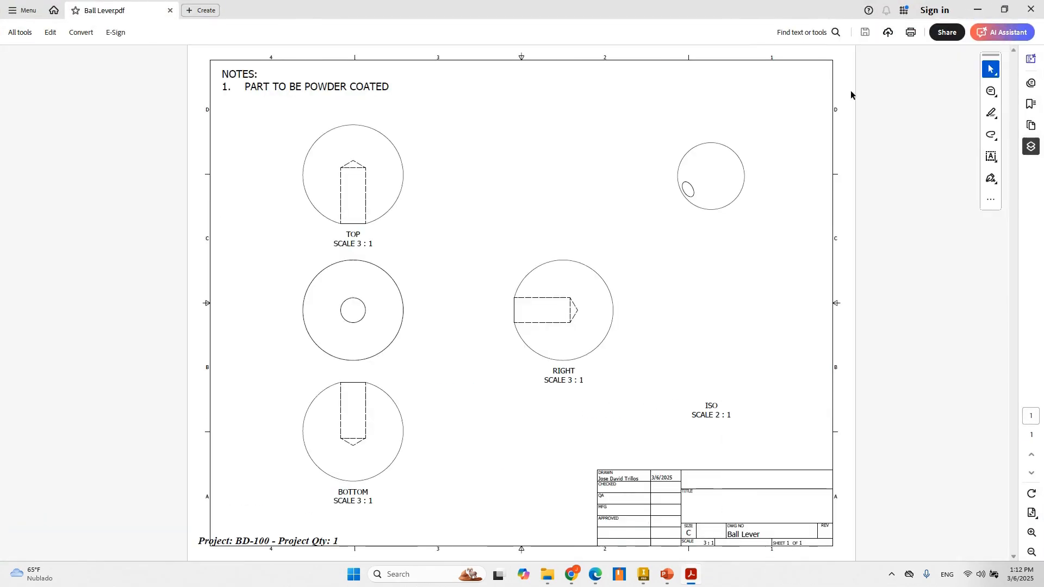
pyautogui.keyDown('ctrl'); pyautogui.scroll(-1, 597, 256); pyautogui.keyUp('ctrl')
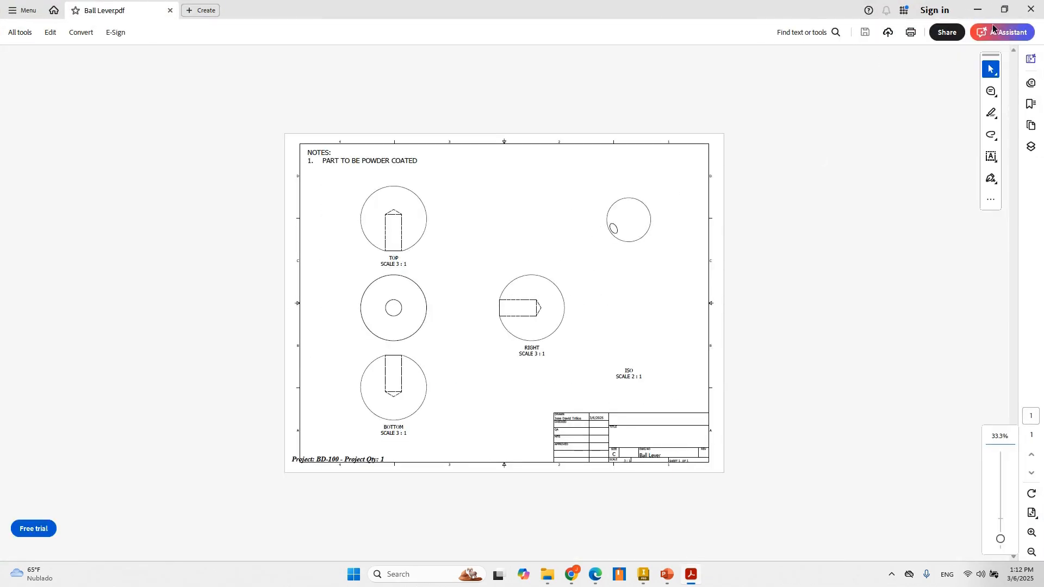
pyautogui.click(977, 10)
# Open Bore Base.pdf from the BoreDevice_3 PDF folder to inspect its drawing, and close all open PDFs.
pyautogui.click(412, 222)
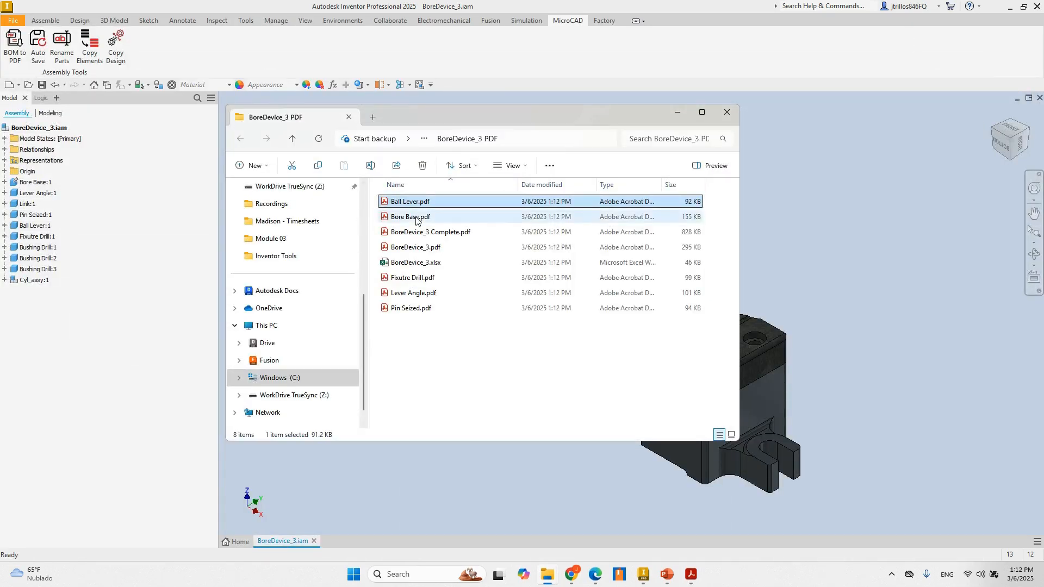
pyautogui.doubleClick(413, 222)
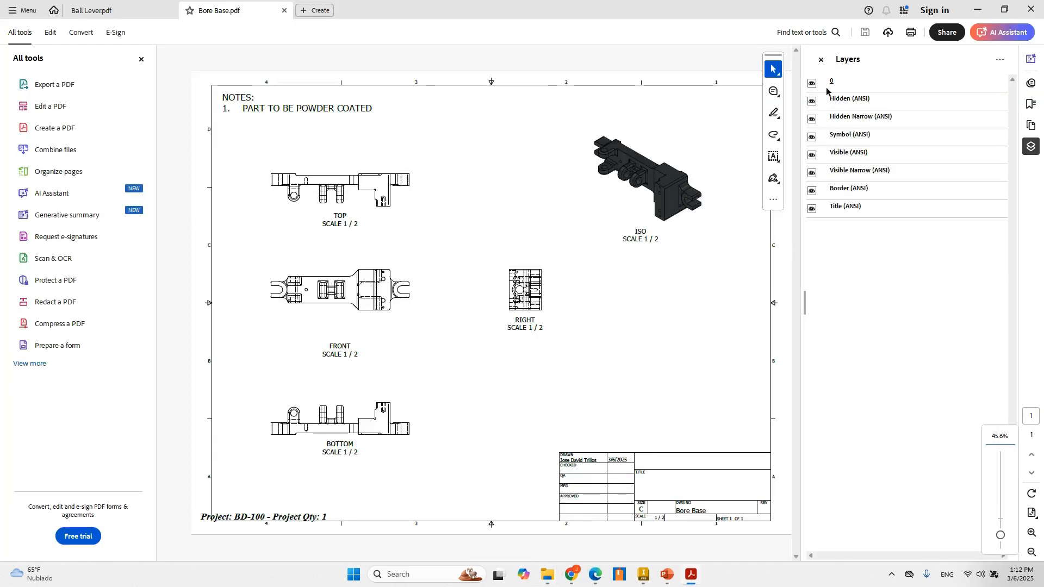
pyautogui.click(1031, 10)
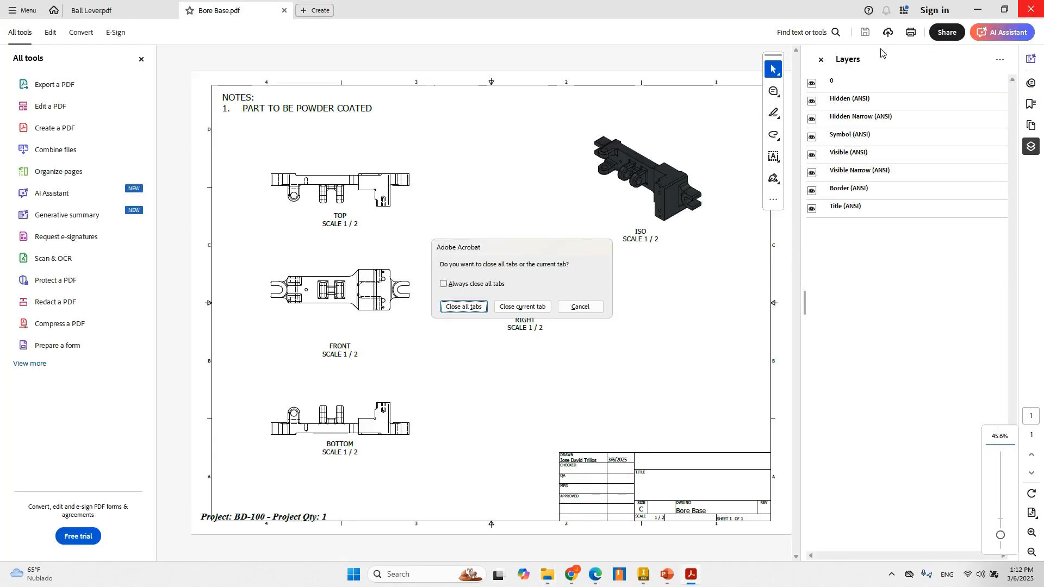
pyautogui.click(451, 306)
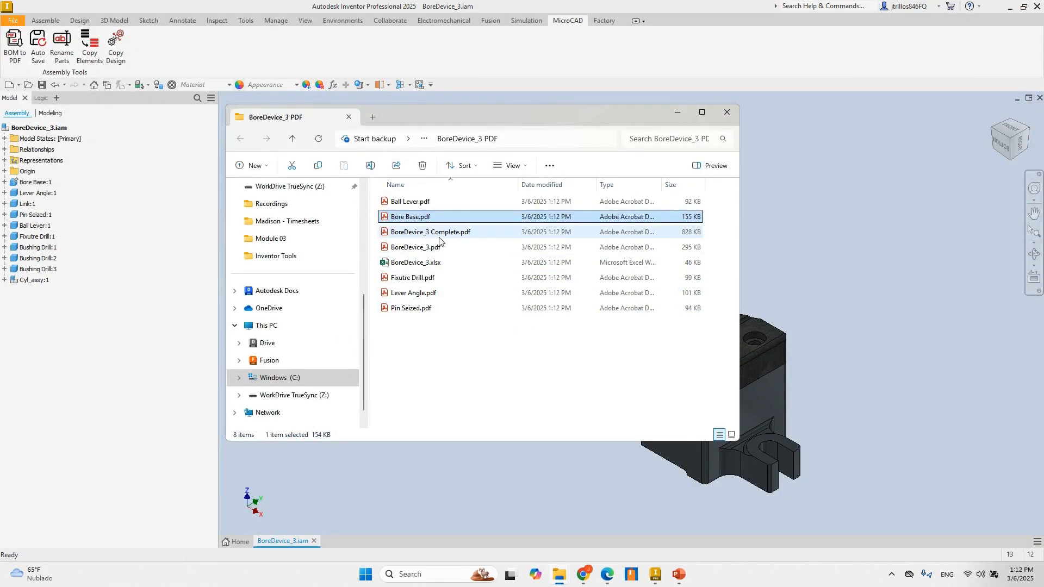
# Open BoreDevice_3 Complete.pdf, review the pages of the merged drawing set, and close it.
pyautogui.doubleClick(440, 238)
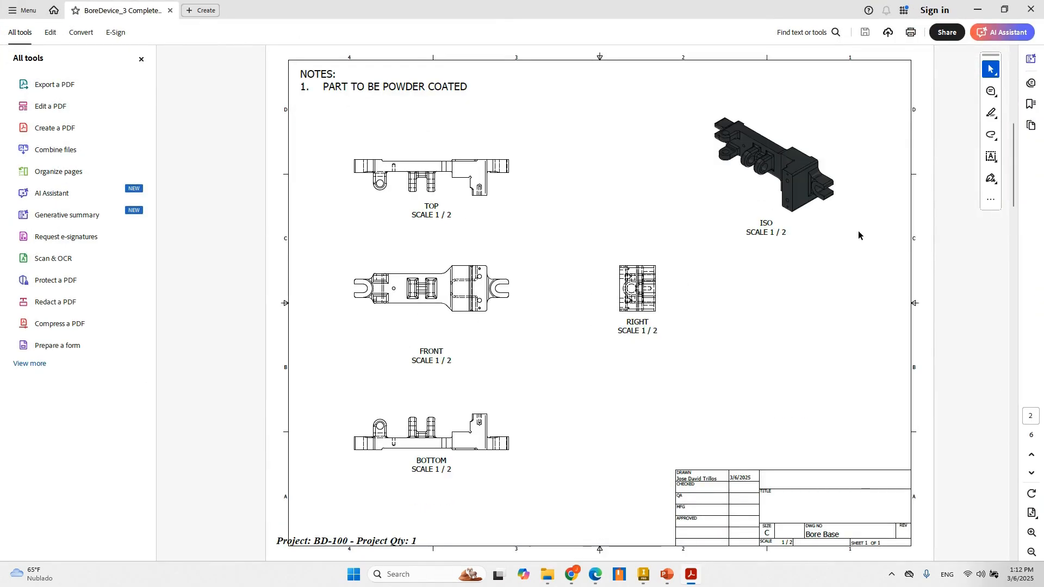
pyautogui.keyDown('ctrl'); pyautogui.scroll(-2, 738, 188); pyautogui.keyUp('ctrl')
pyautogui.scroll(-2, 738, 188)
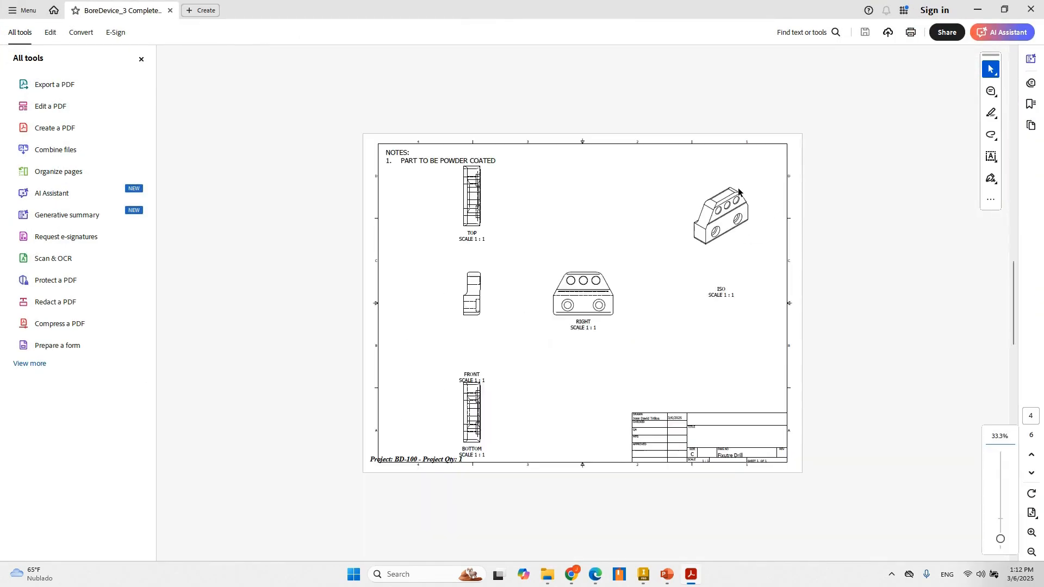
pyautogui.scroll(-2, 738, 188)
pyautogui.scroll(4, 738, 188)
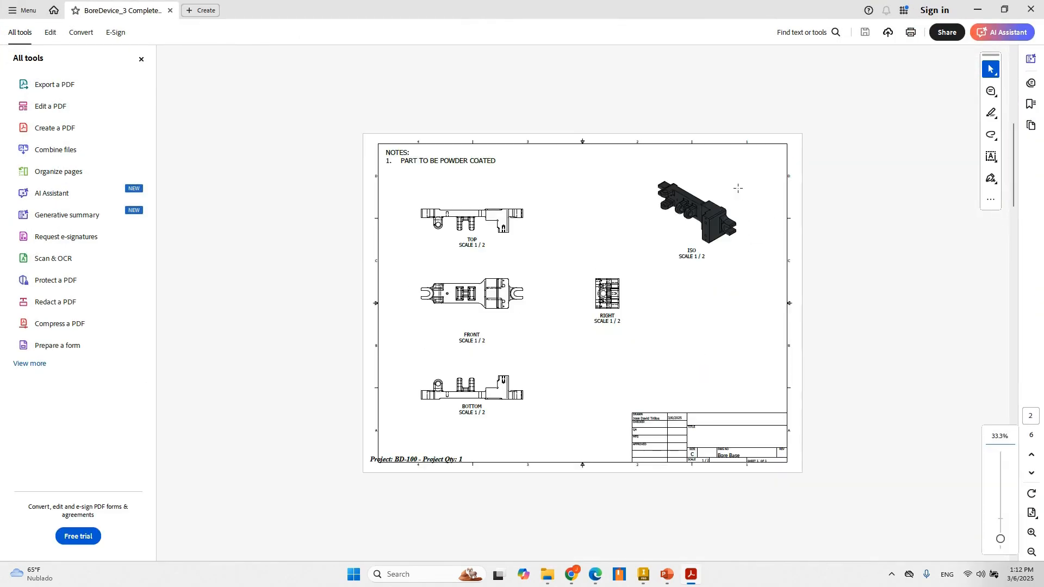
pyautogui.scroll(-1, 738, 187)
pyautogui.scroll(2, 738, 187)
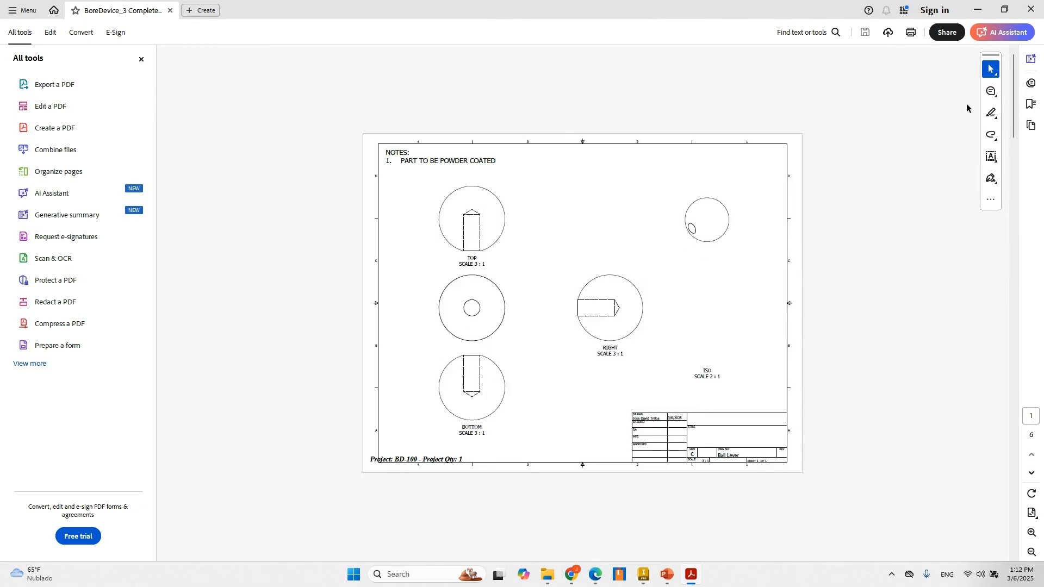
pyautogui.click(1031, 9)
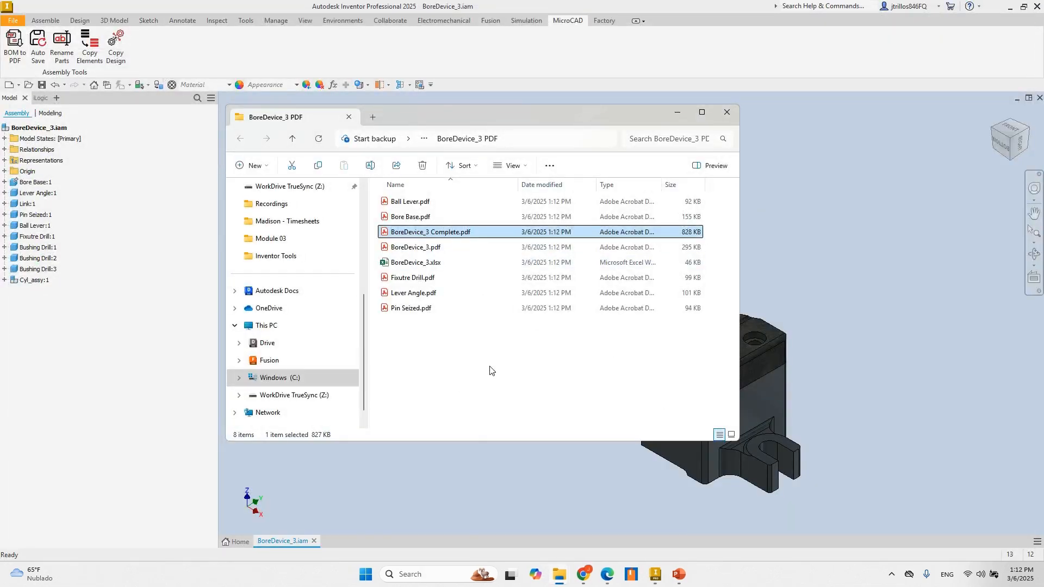
# Open BoreDevice_3.pdf to view the assembly drawing with its parts list, and close it.
pyautogui.click(490, 370)
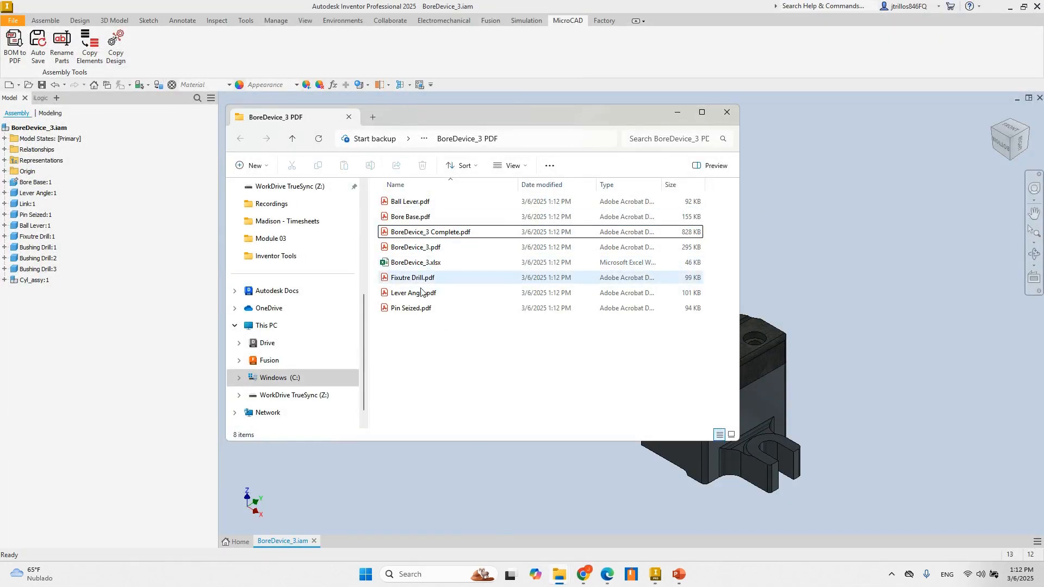
pyautogui.click(432, 250)
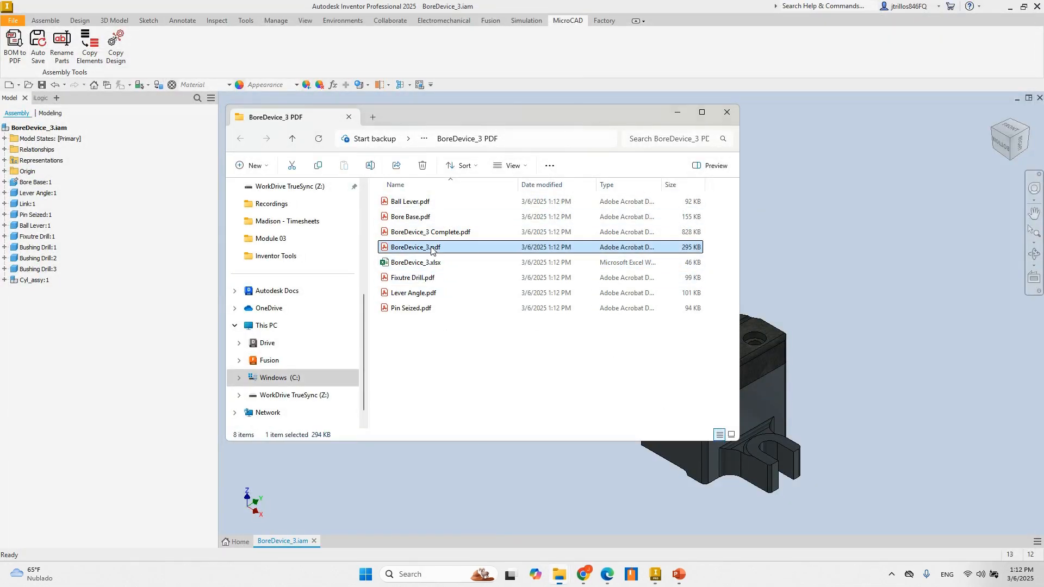
pyautogui.doubleClick(432, 249)
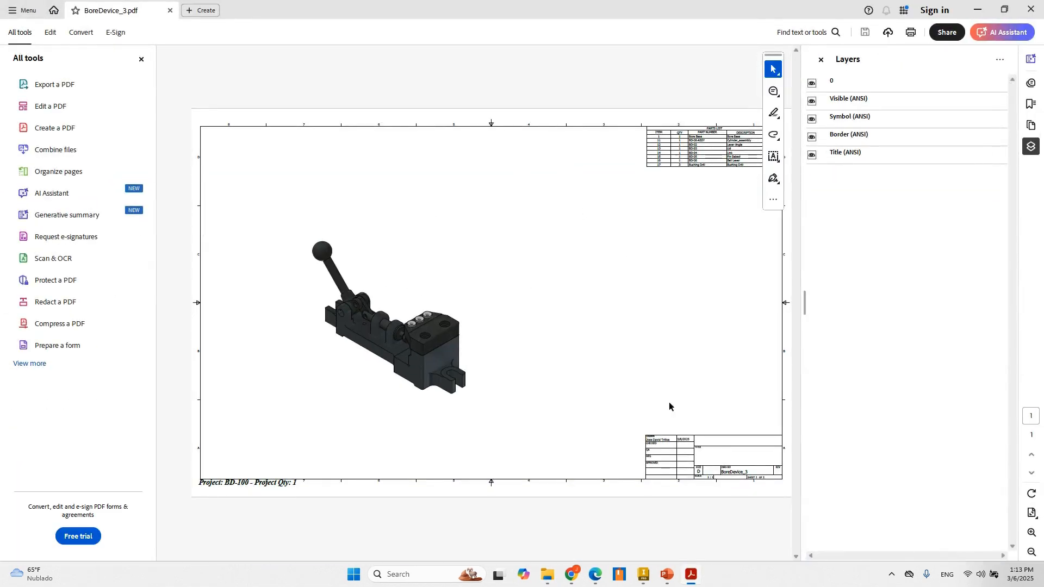
pyautogui.click(1031, 9)
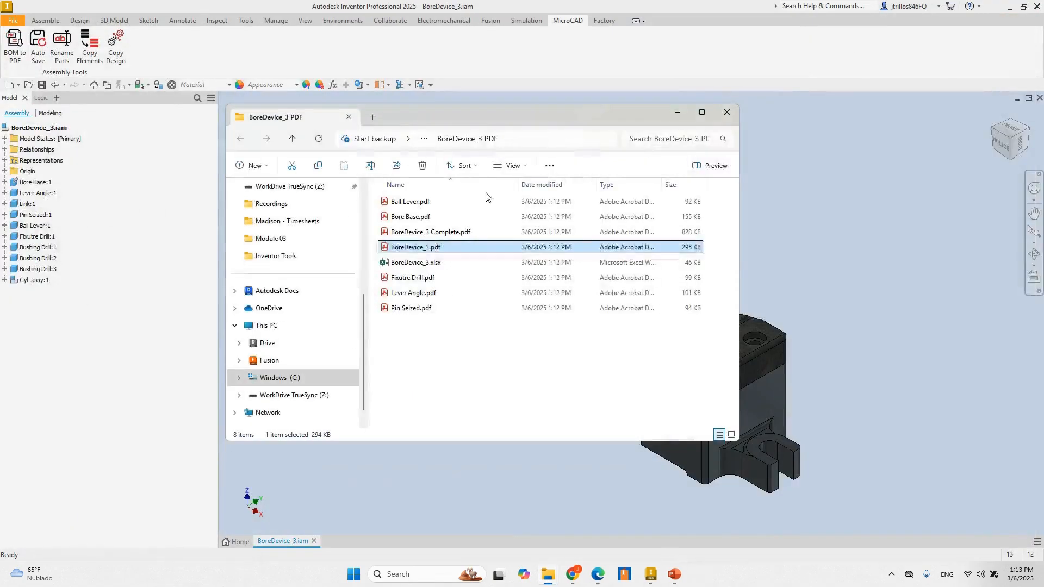
# Open BoreDevice_3.xlsx, widen the BOM Structure column to review the exported BOM with thumbnails, and close the workbook without saving.
pyautogui.click(438, 263)
pyautogui.doubleClick(462, 268)
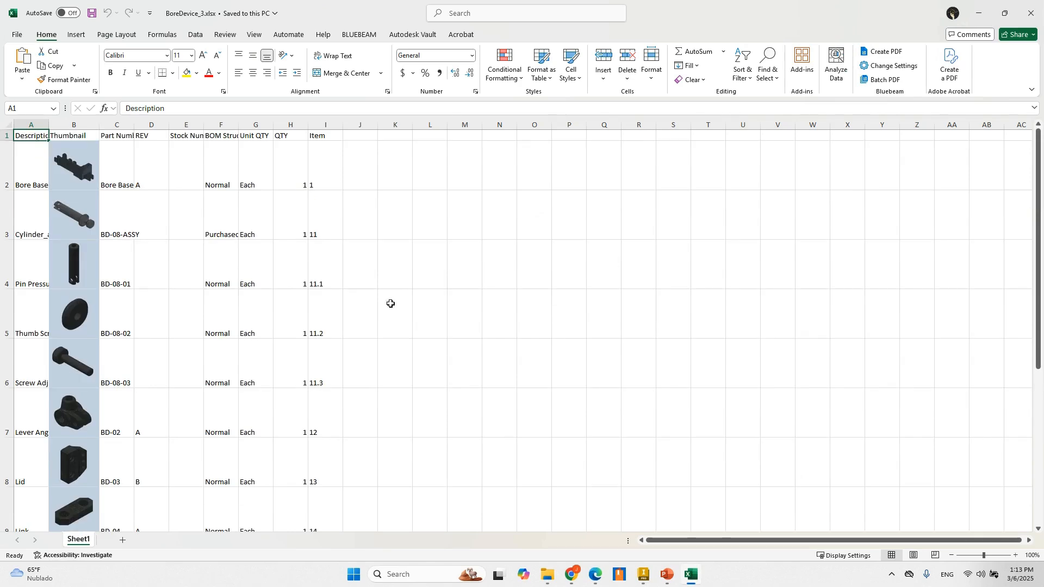
pyautogui.keyDown('ctrl'); pyautogui.scroll(-2, 354, 264); pyautogui.keyUp('ctrl')
pyautogui.doubleClick(170, 121)
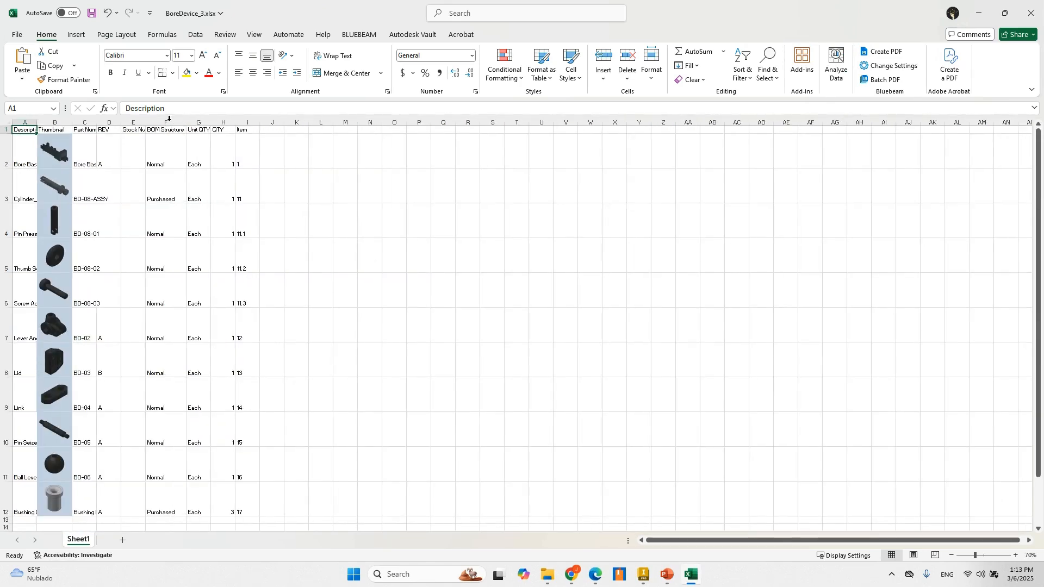
pyautogui.scroll(-1, 337, 280)
pyautogui.scroll(2, 323, 361)
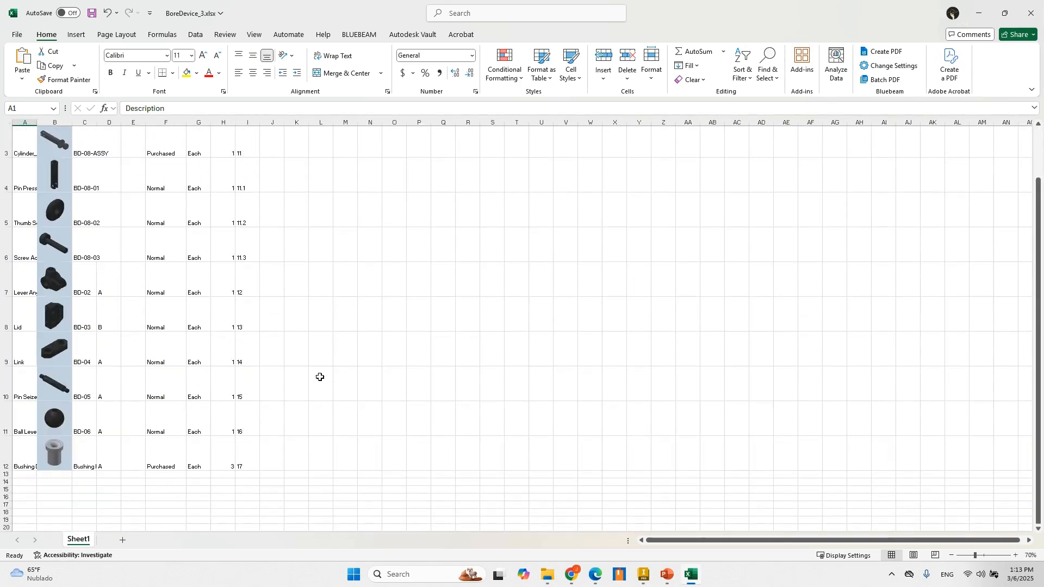
pyautogui.click(1028, 23)
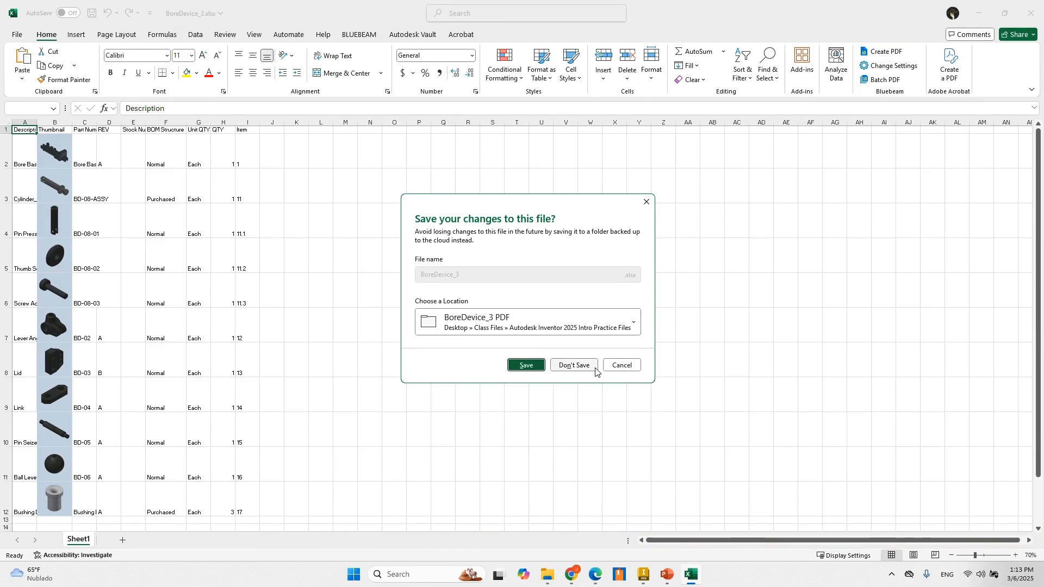
pyautogui.click(582, 367)
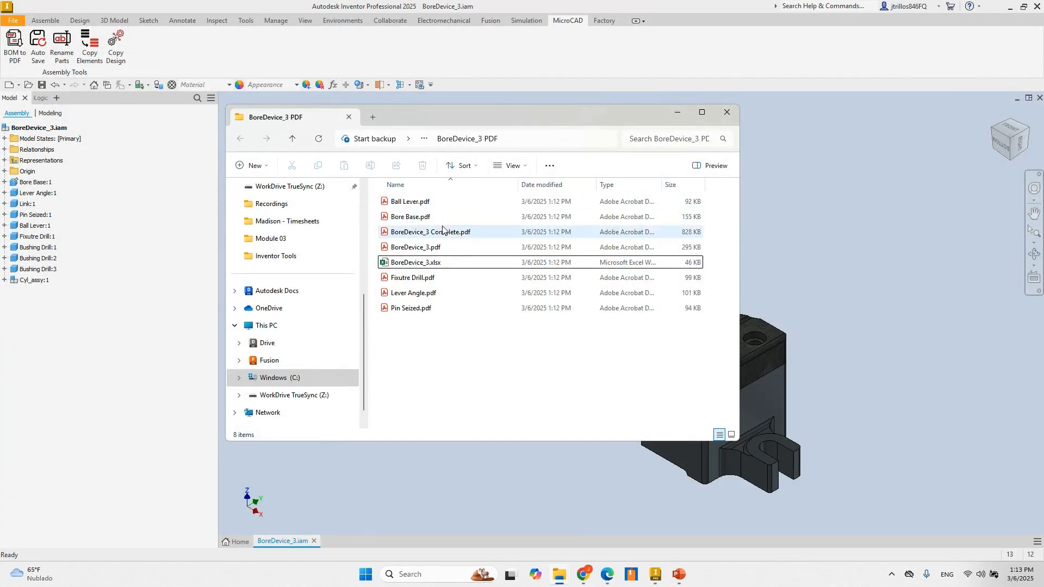
# Switch back to BoreDevice_3.iam in Inventor and open the MicroCAD Rename Parts tool to examine its assemblies and parts lists.
pyautogui.click(788, 244)
pyautogui.keyDown('shift'); pyautogui.moveTo(791, 240); pyautogui.dragTo(690, 227, button='middle'); pyautogui.keyUp('shift')
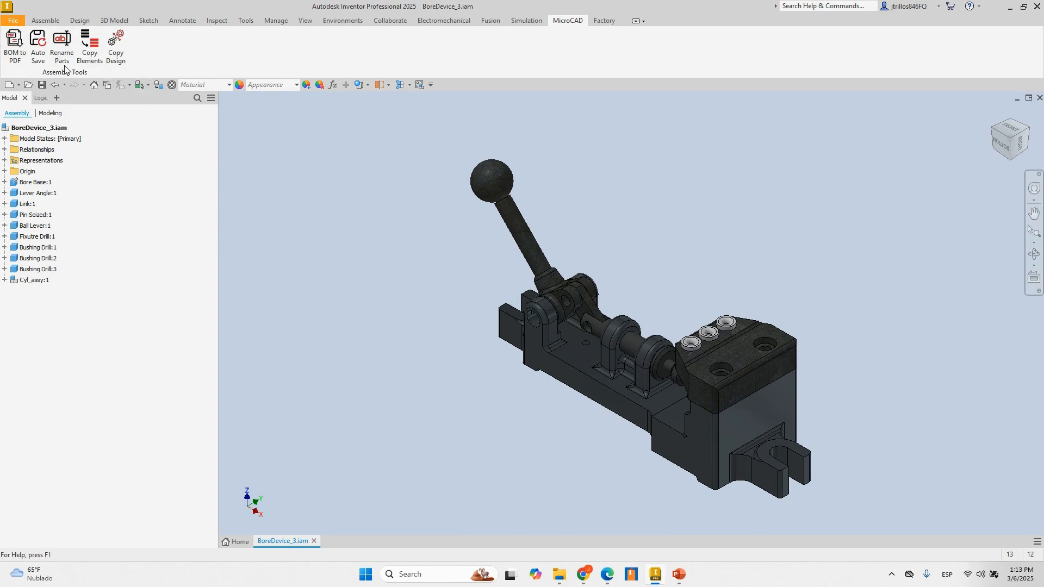
pyautogui.click(59, 49)
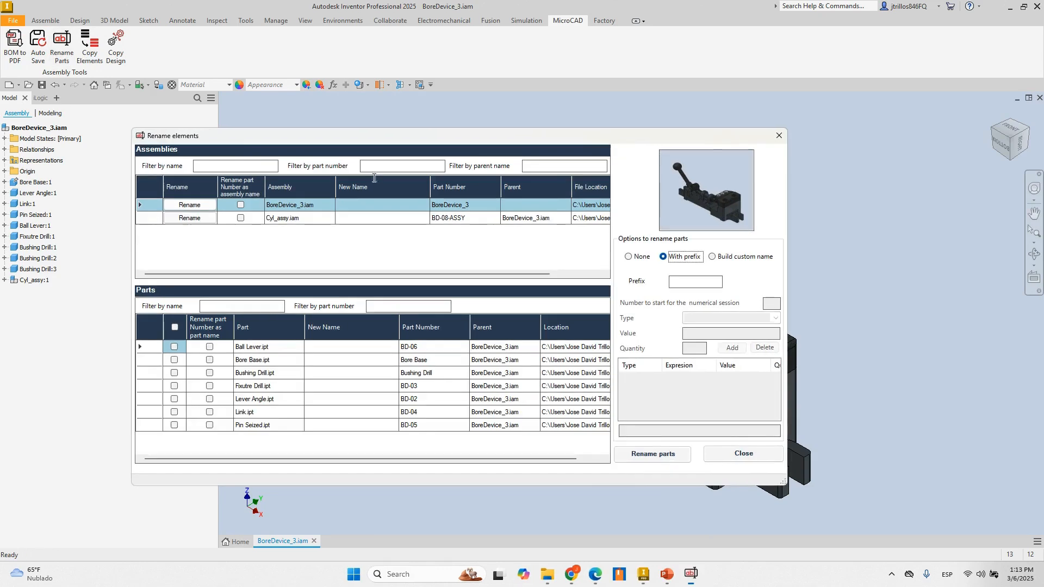
pyautogui.moveTo(636, 133); pyautogui.dragTo(784, 105)
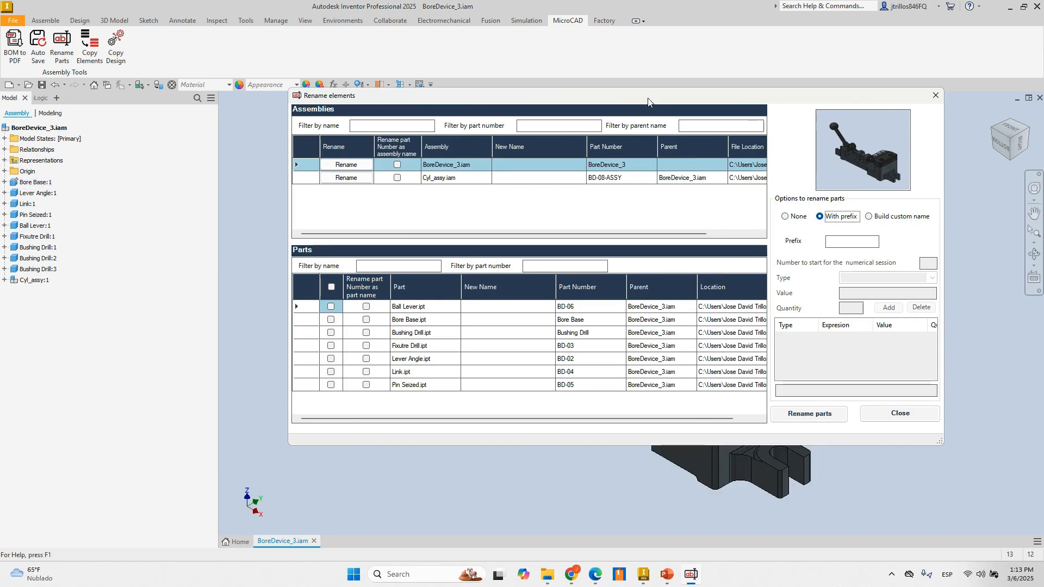
pyautogui.moveTo(648, 99); pyautogui.dragTo(701, 191)
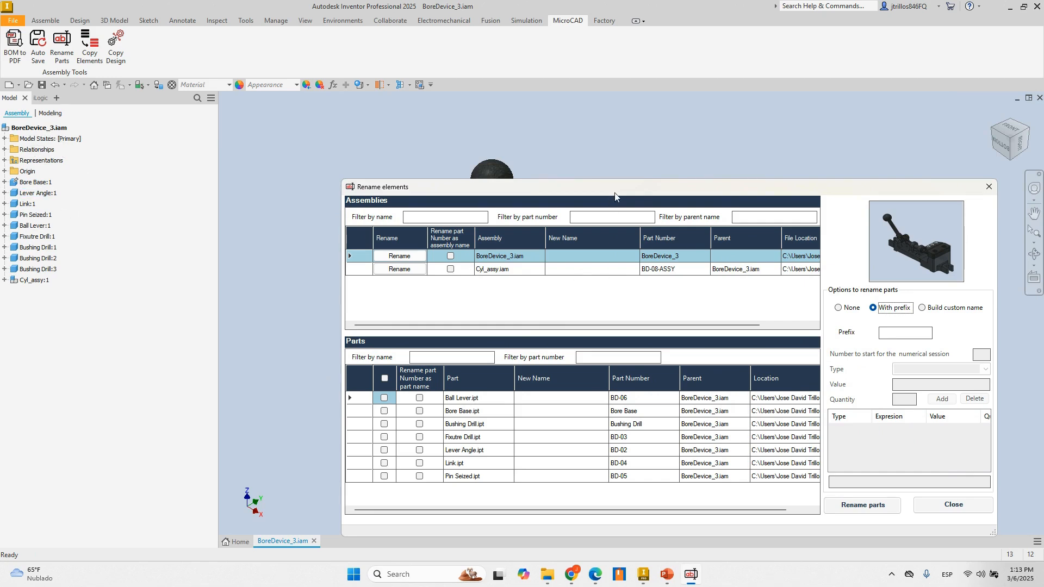
pyautogui.moveTo(615, 195); pyautogui.dragTo(546, 132)
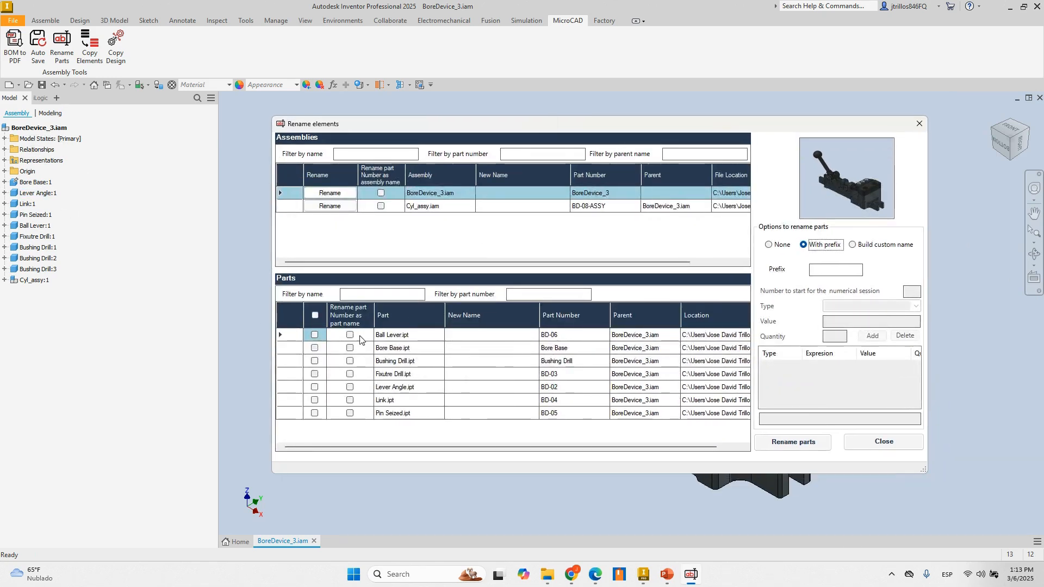
# Select Ball Lever.ipt for renaming, enter BD- as its new name, and close the Rename elements dialog without applying it.
pyautogui.click(316, 336)
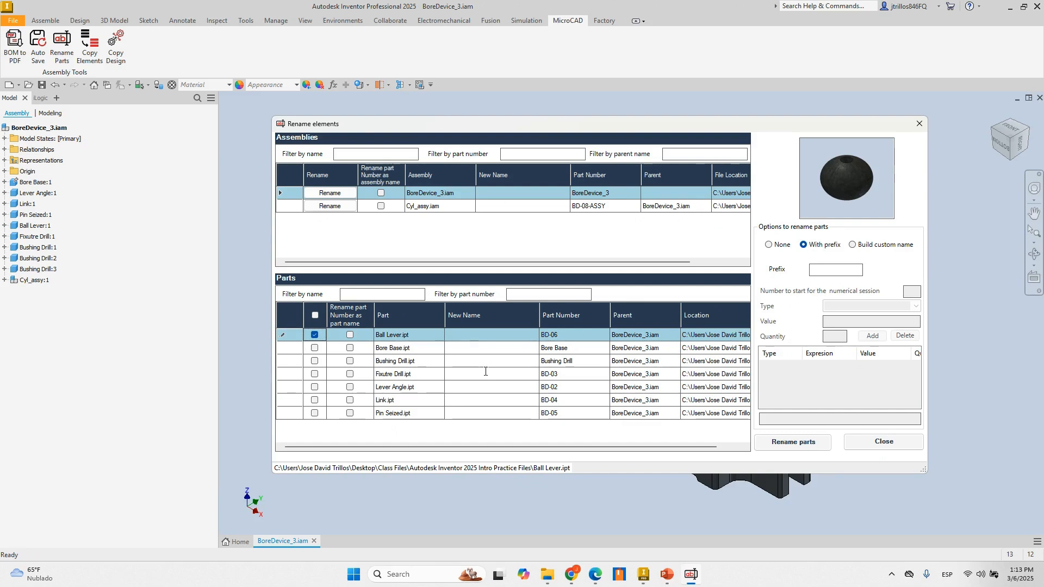
pyautogui.click(483, 337)
pyautogui.write('BA')
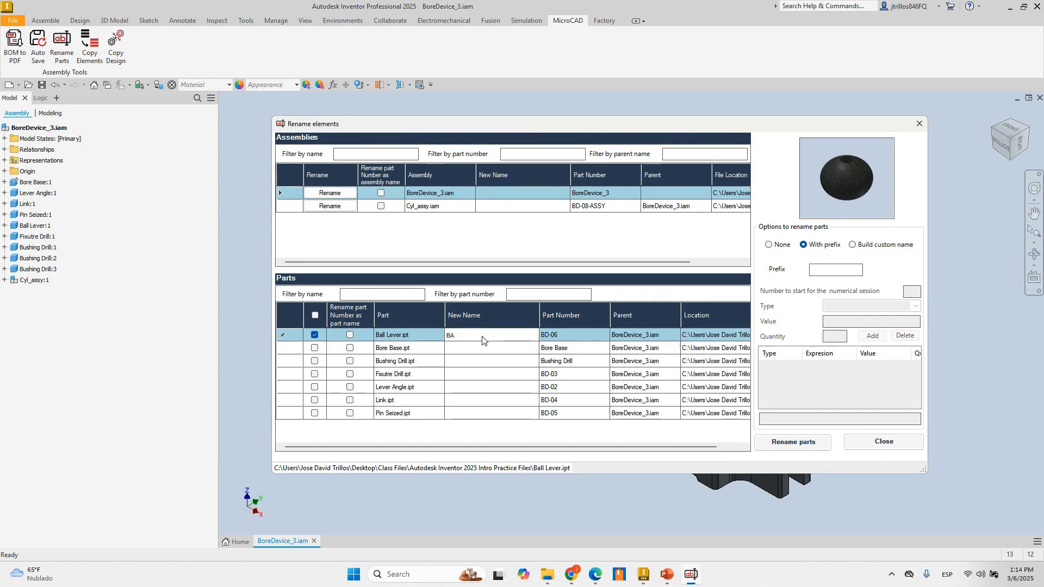
pyautogui.press('BackSpace')
pyautogui.write('BD-')
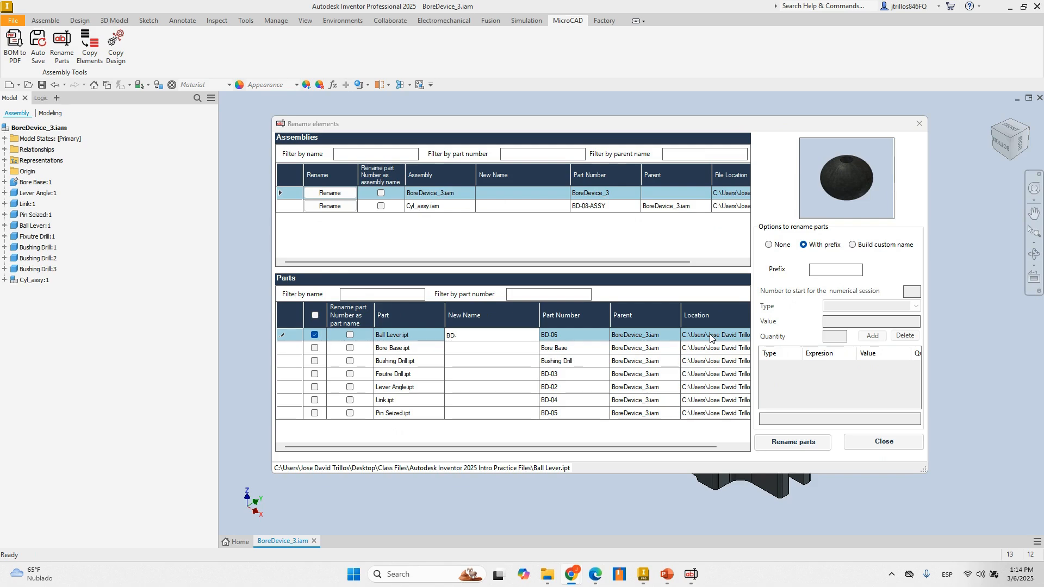
pyautogui.click(880, 442)
# Open the drawing Pin Seized.dwg from the Autodesk Inventor 2025 Intro Practice folder.
pyautogui.click(13, 20)
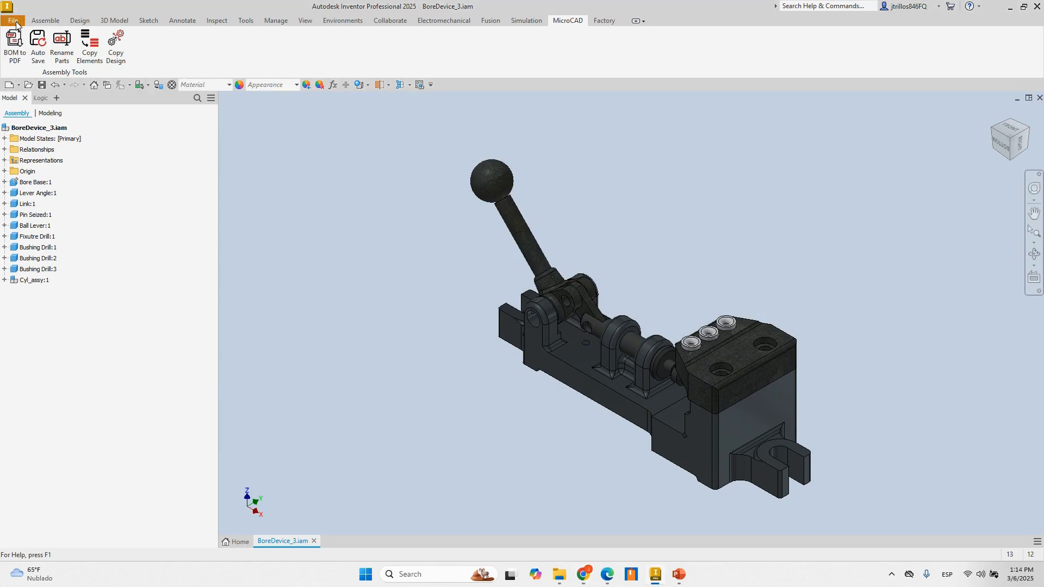
pyautogui.click(27, 87)
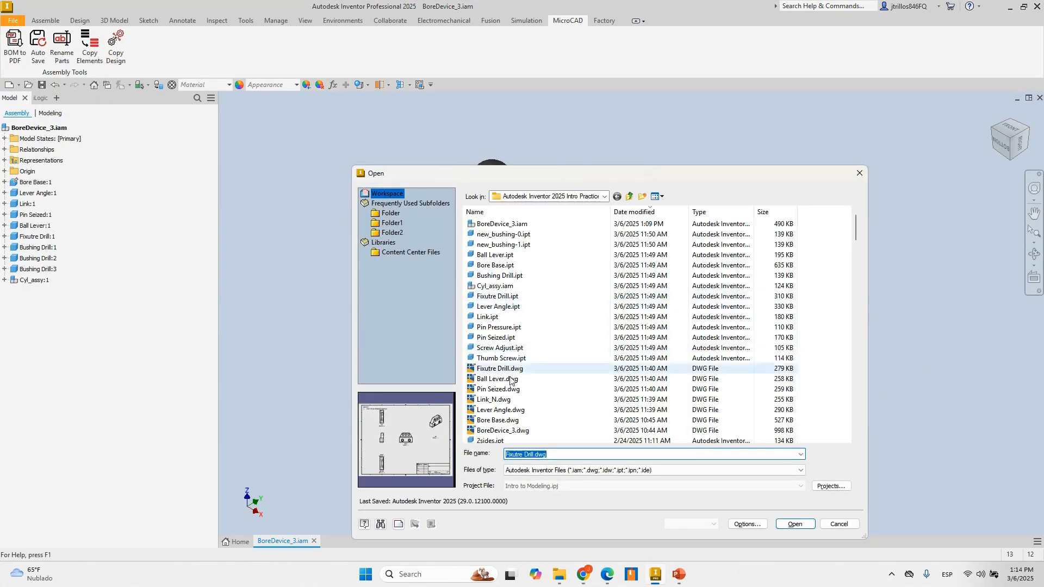
pyautogui.click(508, 337)
pyautogui.click(518, 298)
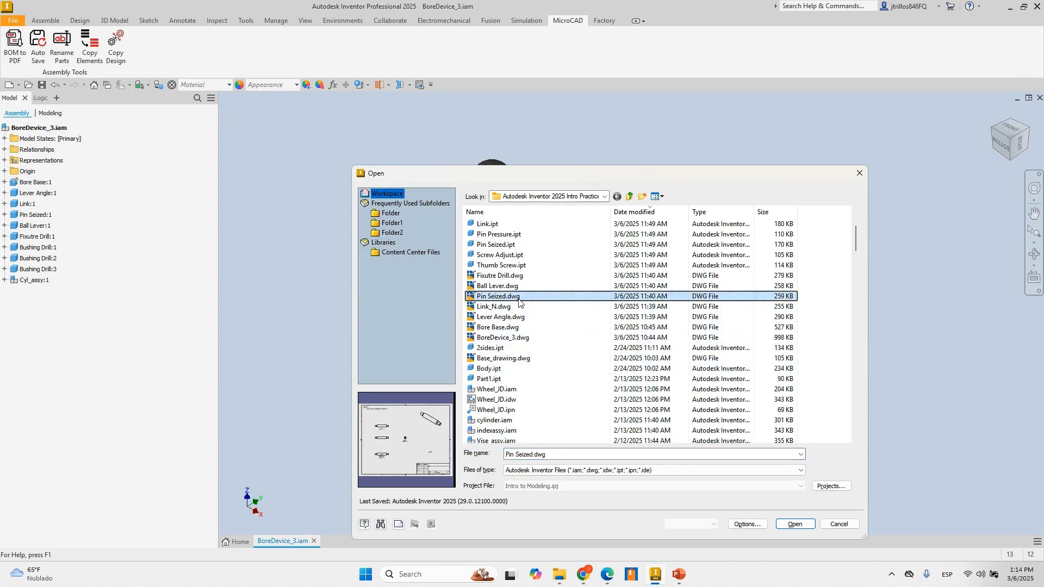
pyautogui.doubleClick(518, 298)
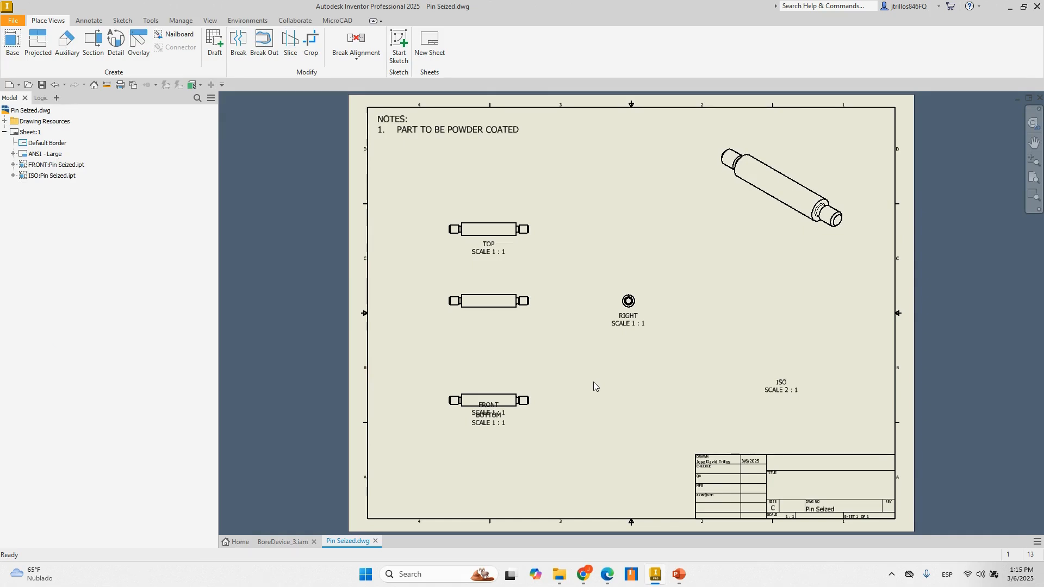
# Look over the views and title block of the Pin Seized drawing, and return to the BoreDevice_3.iam assembly.
pyautogui.moveTo(715, 280)
pyautogui.mouseDown(button='middle')
pyautogui.moveTo(772, 261)
pyautogui.moveTo(740, 292)
pyautogui.mouseUp(button='middle')
pyautogui.scroll(-5, 740, 292)
pyautogui.scroll(5, 728, 297)
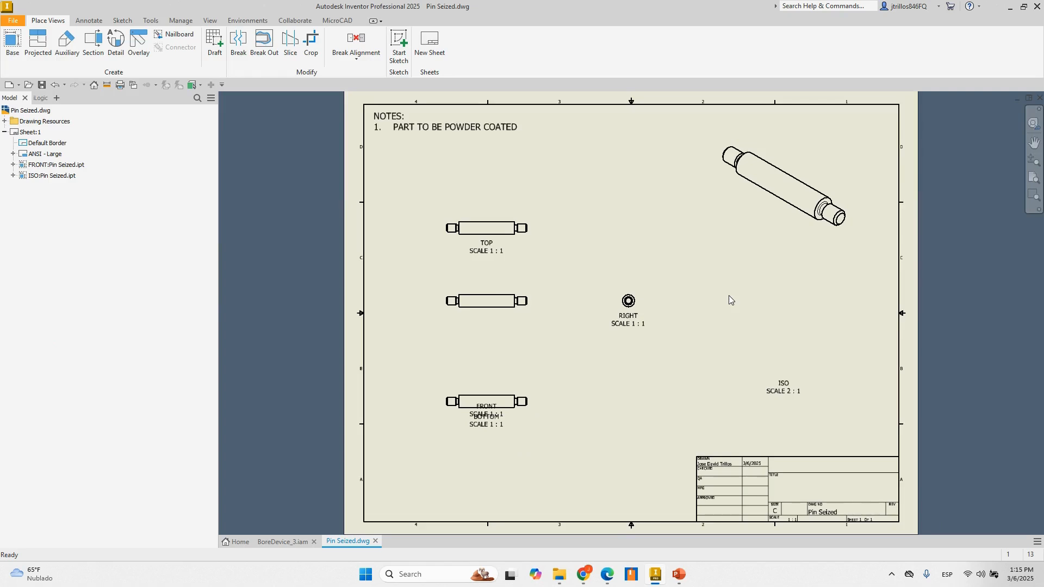
pyautogui.moveTo(699, 270); pyautogui.dragTo(697, 260, button='middle')
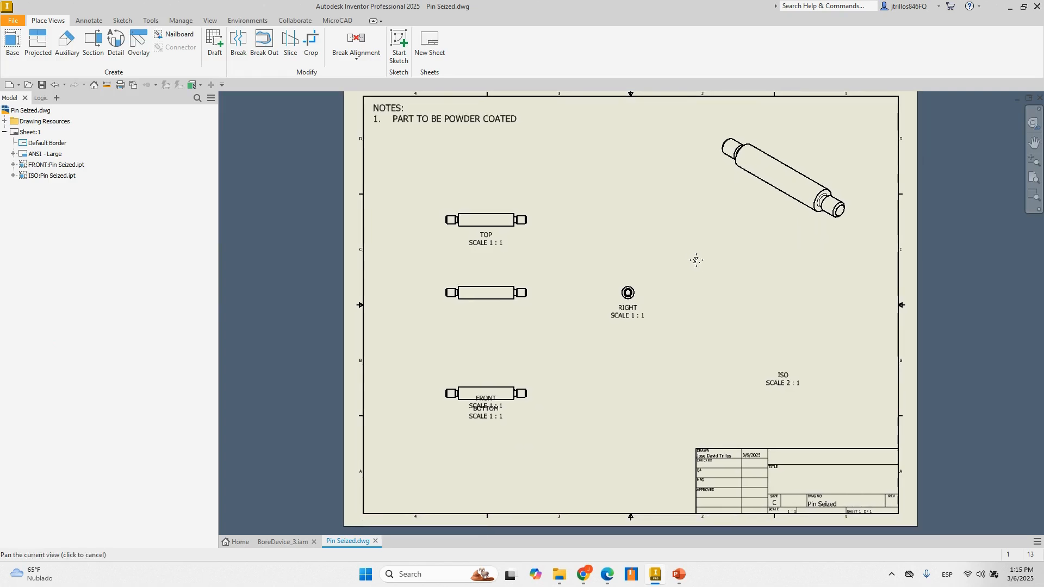
pyautogui.click(295, 541)
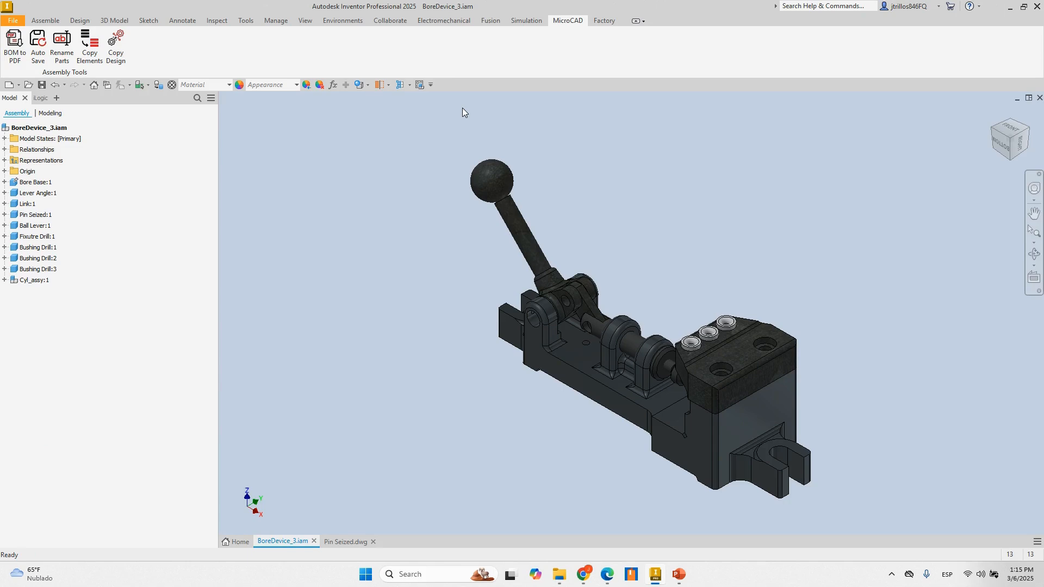
# Look over the Pin Seized.dwg drawing once more, return to BoreDevice_3.iam, and close the drawing without saving changes.
pyautogui.click(358, 542)
pyautogui.moveTo(635, 341)
pyautogui.mouseDown(button='middle')
pyautogui.moveTo(654, 336)
pyautogui.moveTo(642, 342)
pyautogui.mouseUp(button='middle')
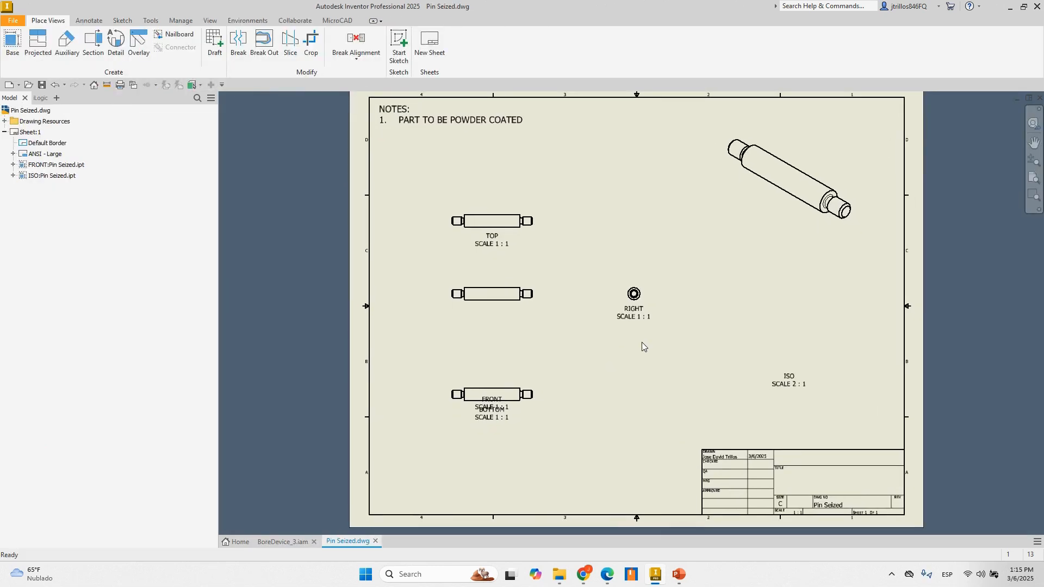
pyautogui.click(297, 540)
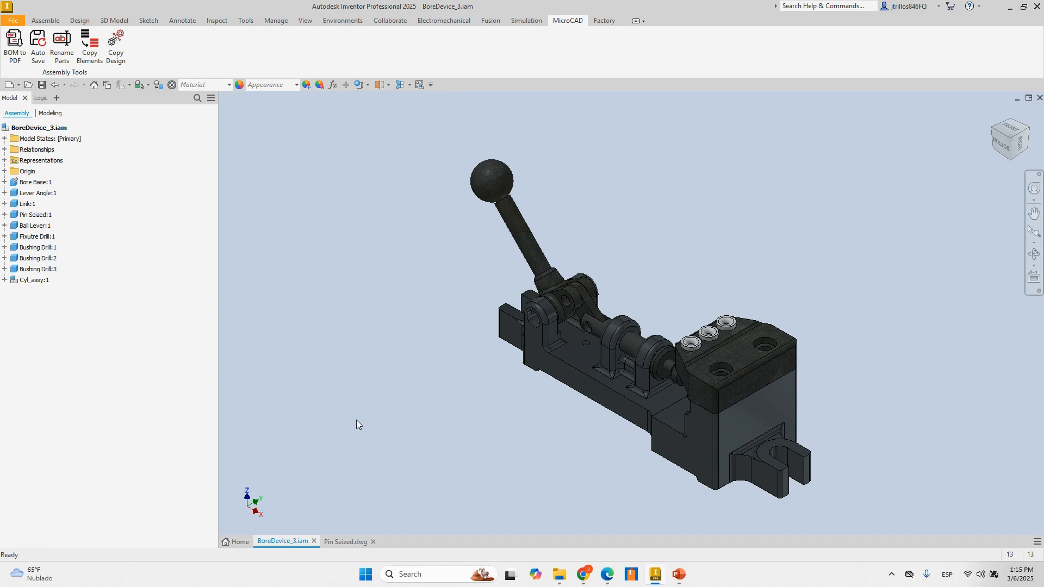
pyautogui.click(373, 542)
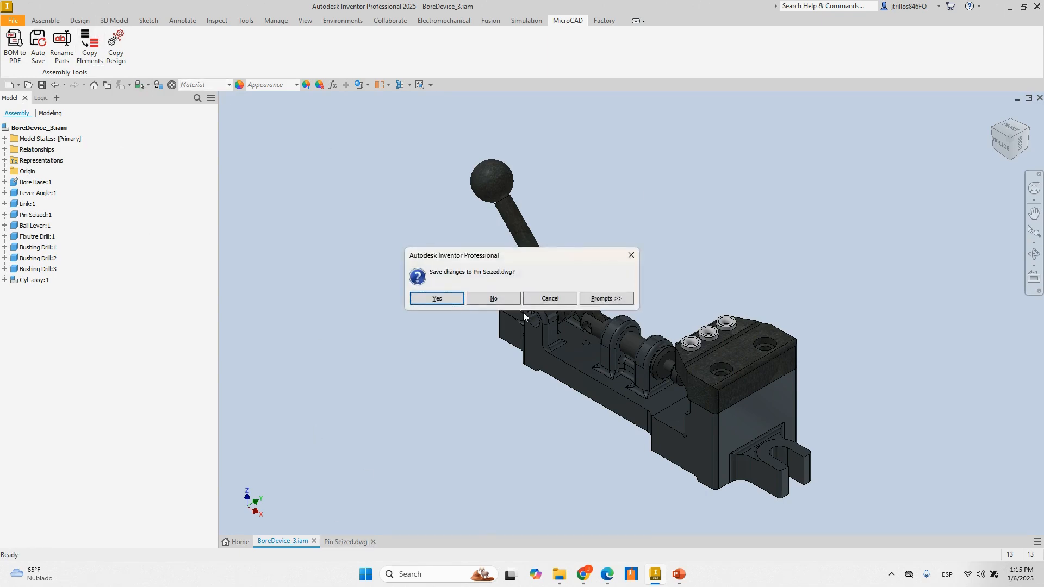
pyautogui.click(503, 298)
# Start the MicroCAD Rename Parts tool, mark Ball Lever.ipt for renaming, and enter BALL as its new name.
pyautogui.click(63, 50)
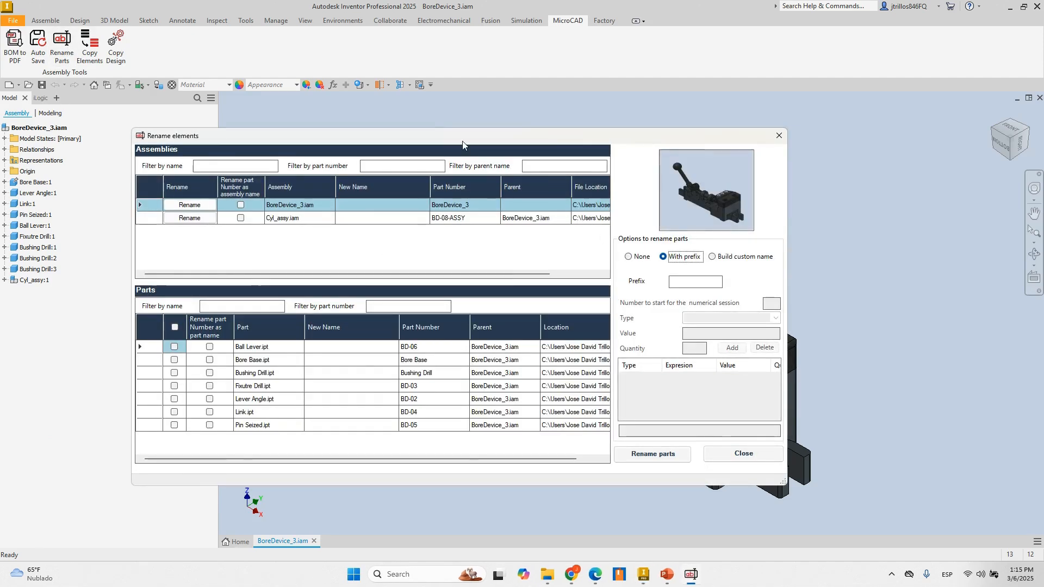
pyautogui.moveTo(463, 141); pyautogui.dragTo(569, 128)
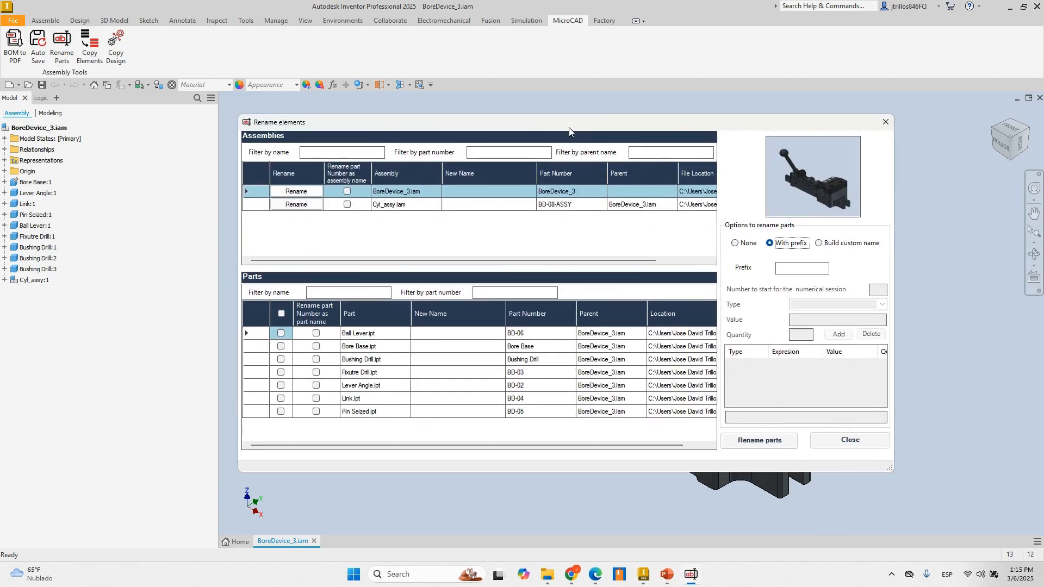
pyautogui.click(375, 334)
pyautogui.click(282, 333)
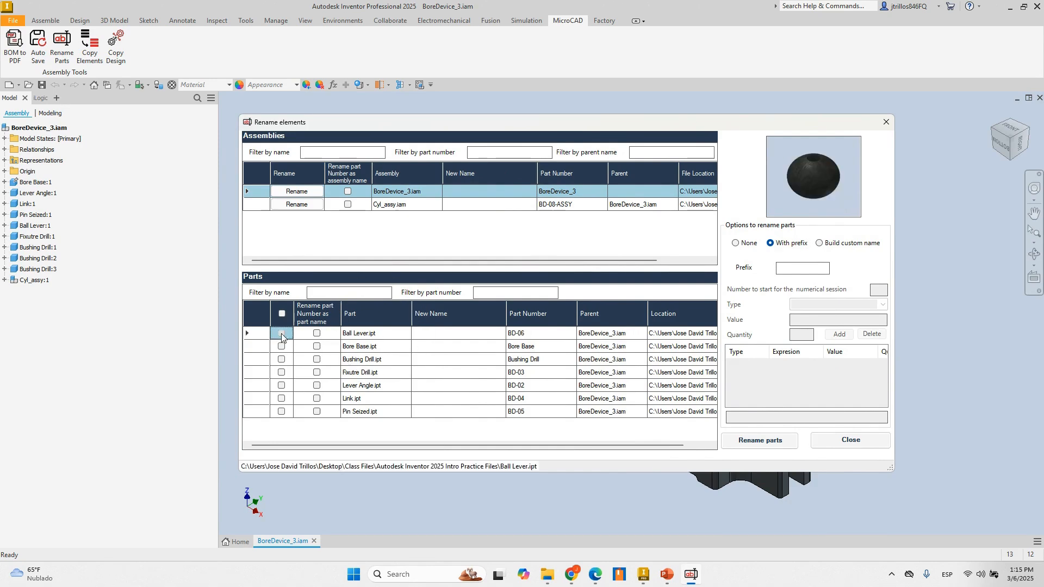
pyautogui.click(432, 332)
pyautogui.write('BA')
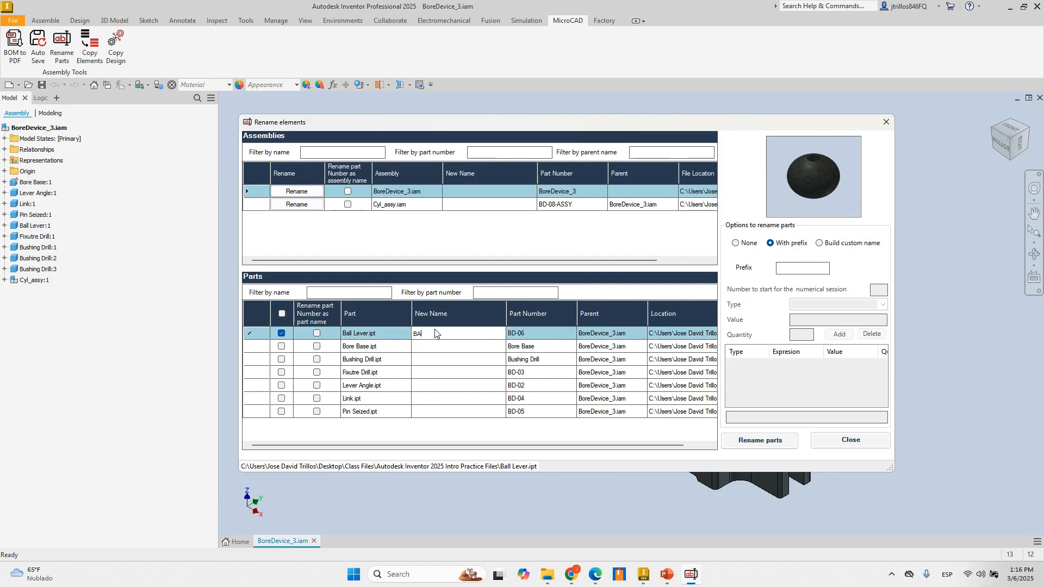
pyautogui.write('LL')
# Set the rename option to None, apply the renaming of Ball Lever.ipt, and close the Rename elements dialog.
pyautogui.click(735, 243)
pyautogui.click(450, 333)
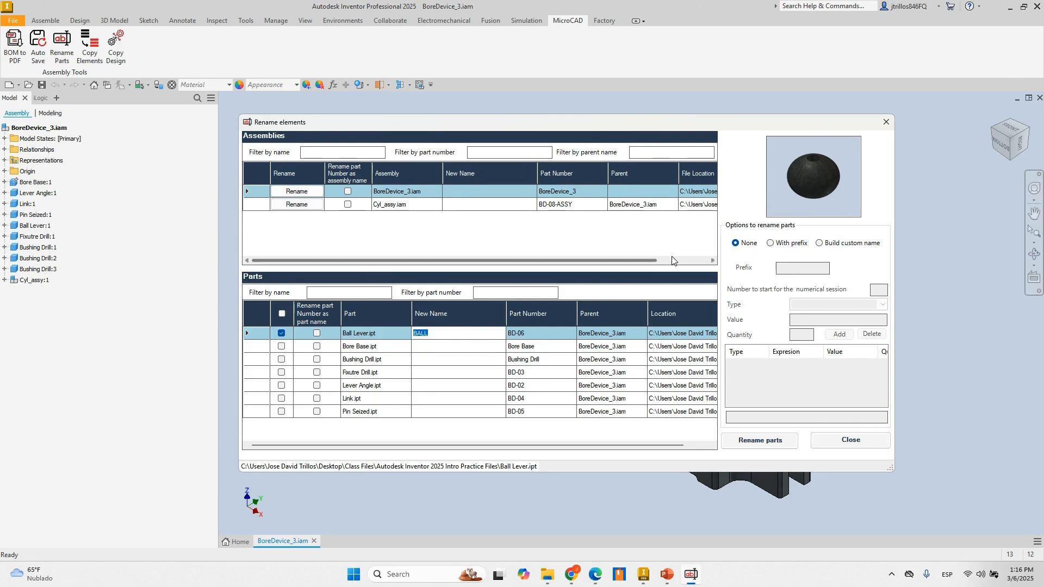
pyautogui.click(765, 441)
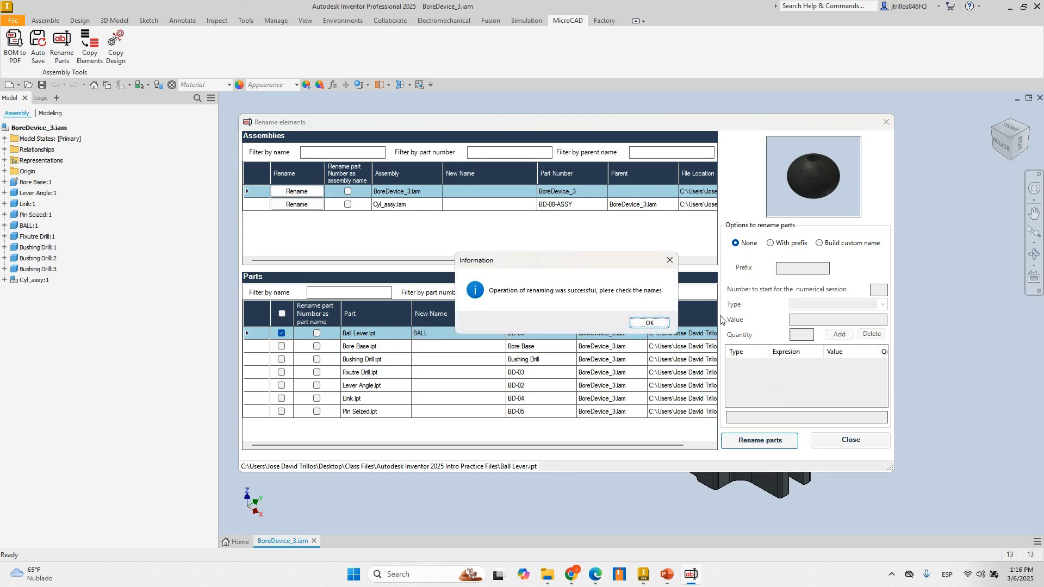
pyautogui.click(649, 322)
pyautogui.click(835, 441)
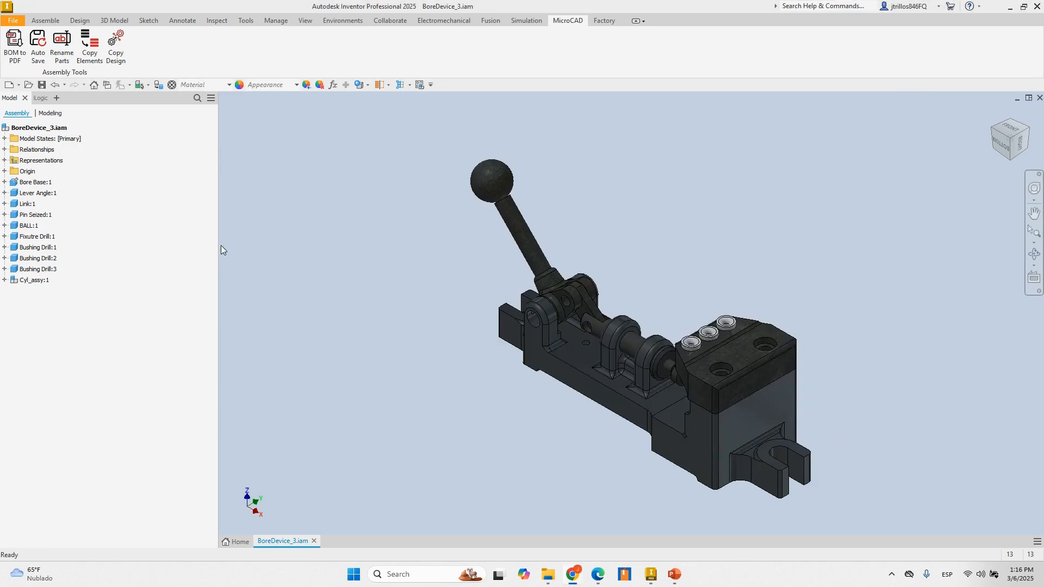
# Examine the renamed BALL part in the model browser and on the end of the lever in the assembly.
pyautogui.doubleClick(23, 226)
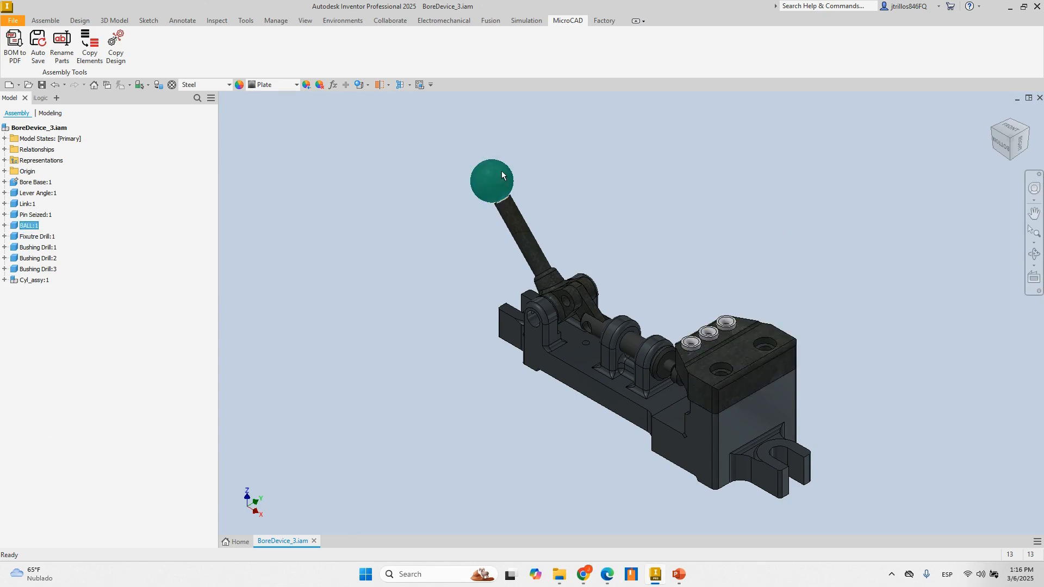
pyautogui.click(530, 174)
pyautogui.scroll(5, 499, 171)
pyautogui.keyDown('shift'); pyautogui.moveTo(505, 208); pyautogui.dragTo(530, 213, button='middle'); pyautogui.keyUp('shift')
pyautogui.scroll(-5, 529, 213)
pyautogui.click(30, 226)
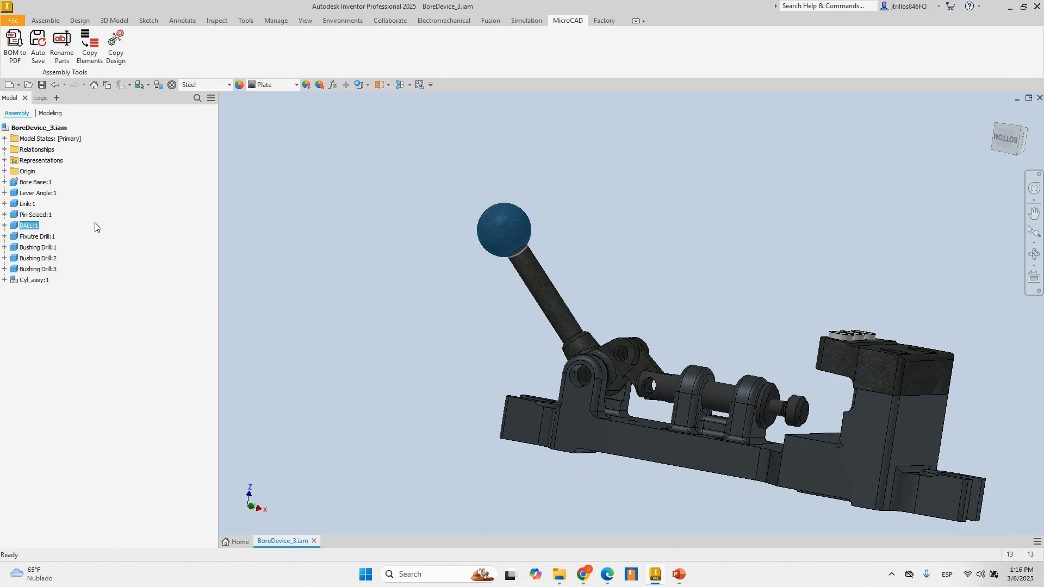
pyautogui.keyDown('shift'); pyautogui.moveTo(645, 200); pyautogui.dragTo(415, 172, button='middle'); pyautogui.keyUp('shift')
pyautogui.click(686, 204)
pyautogui.scroll(-1, 415, 172)
# Reopen the Rename Parts tool and mark Bore Base.ipt, Bushing Drill.ipt, Fixutre Drill.ipt and Lever Angle.ipt for renaming.
pyautogui.click(61, 46)
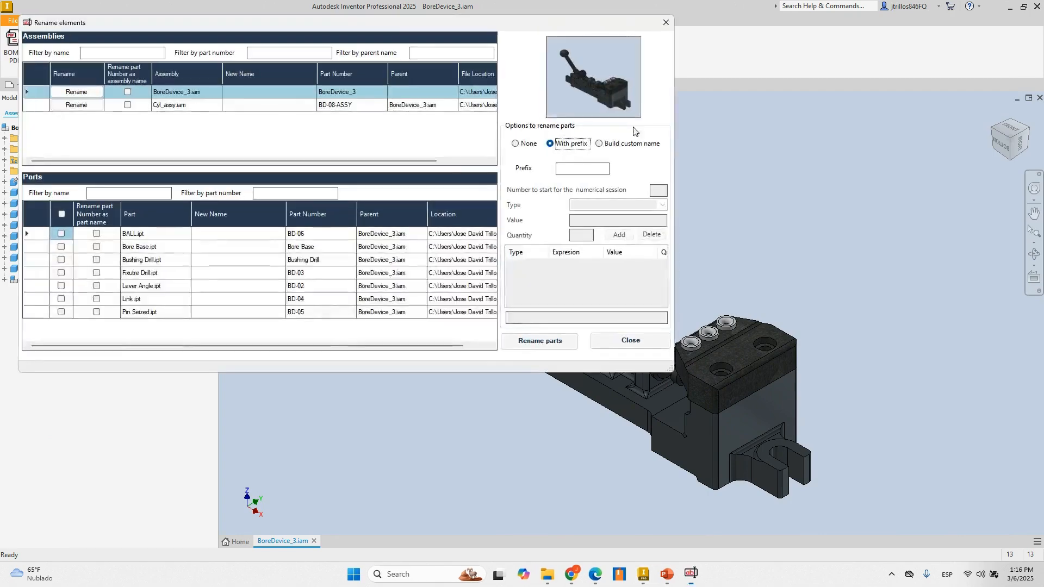
pyautogui.moveTo(567, 18); pyautogui.dragTo(850, 122)
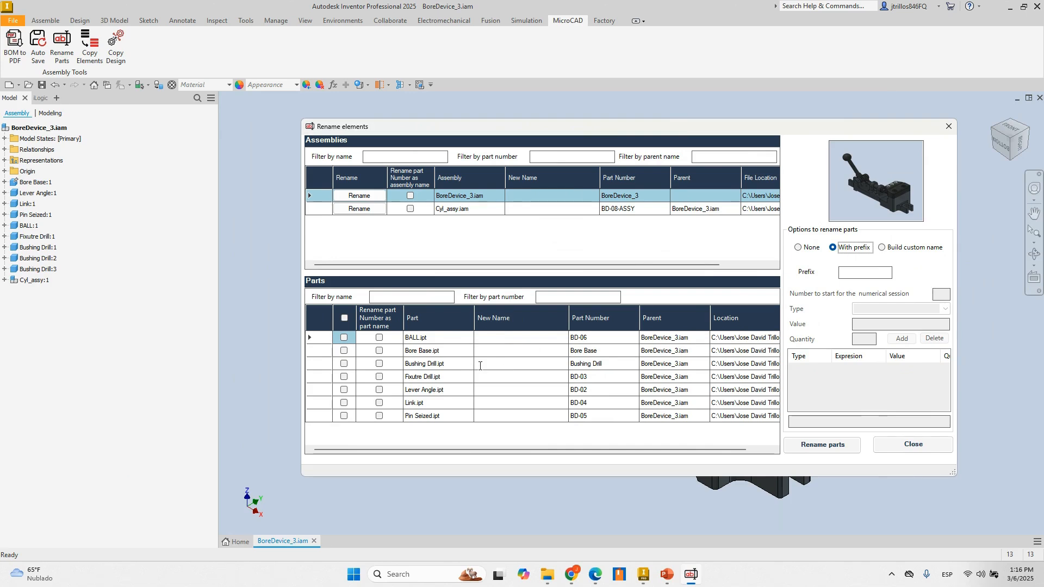
pyautogui.click(348, 352)
pyautogui.click(344, 351)
pyautogui.click(345, 364)
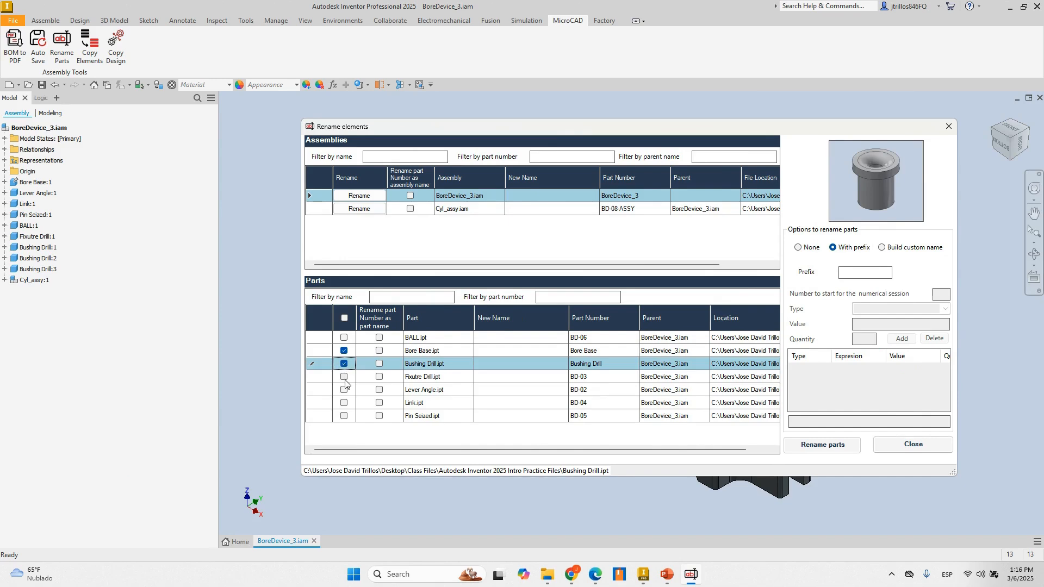
pyautogui.click(344, 378)
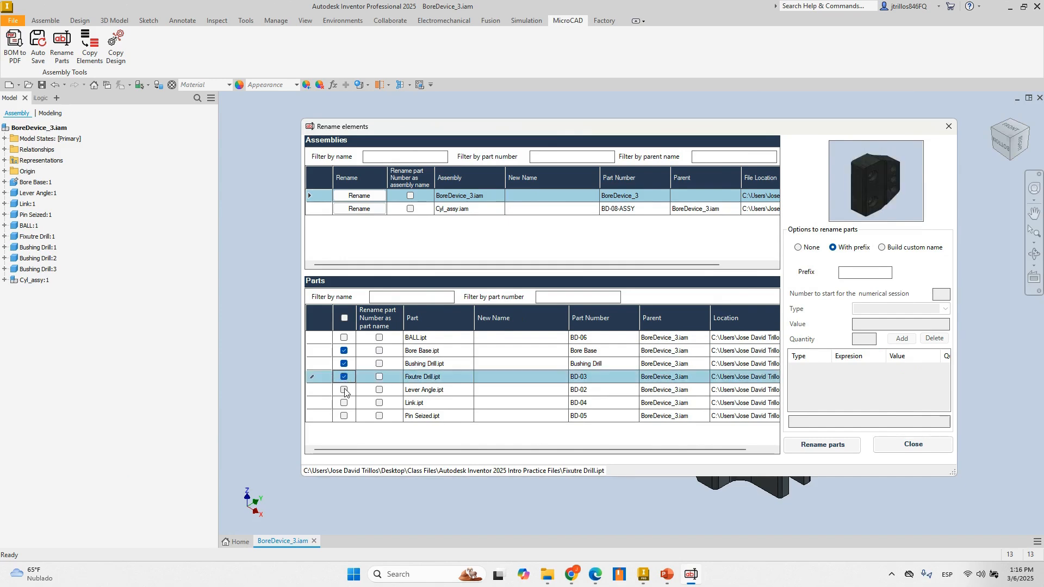
pyautogui.click(345, 390)
# Enter BORE-BASE as the new name of Bore Base.ipt and BUSHING-DRILL as the new name of Bushing Drill.ipt.
pyautogui.click(504, 351)
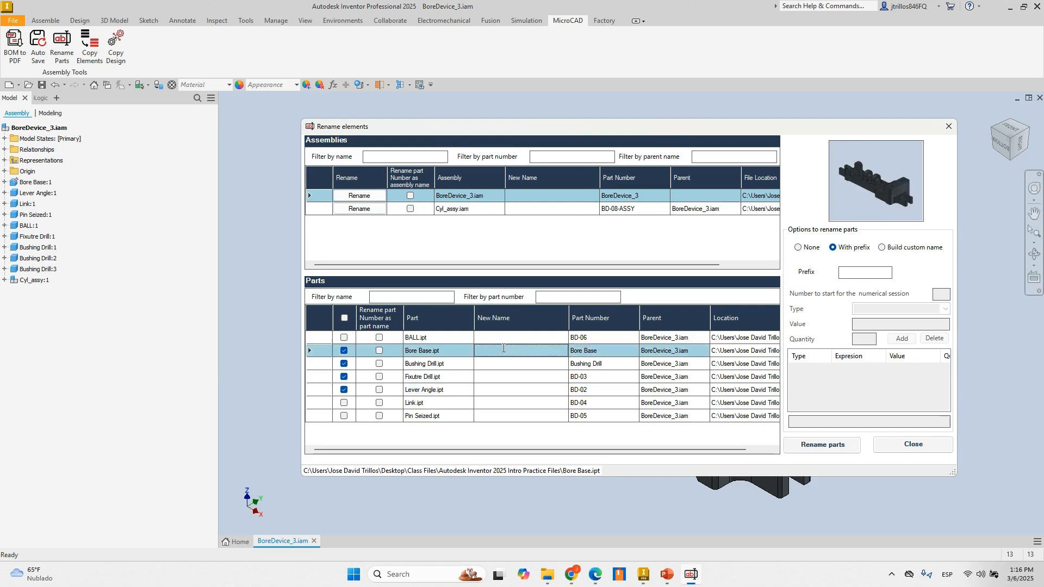
pyautogui.click(527, 355)
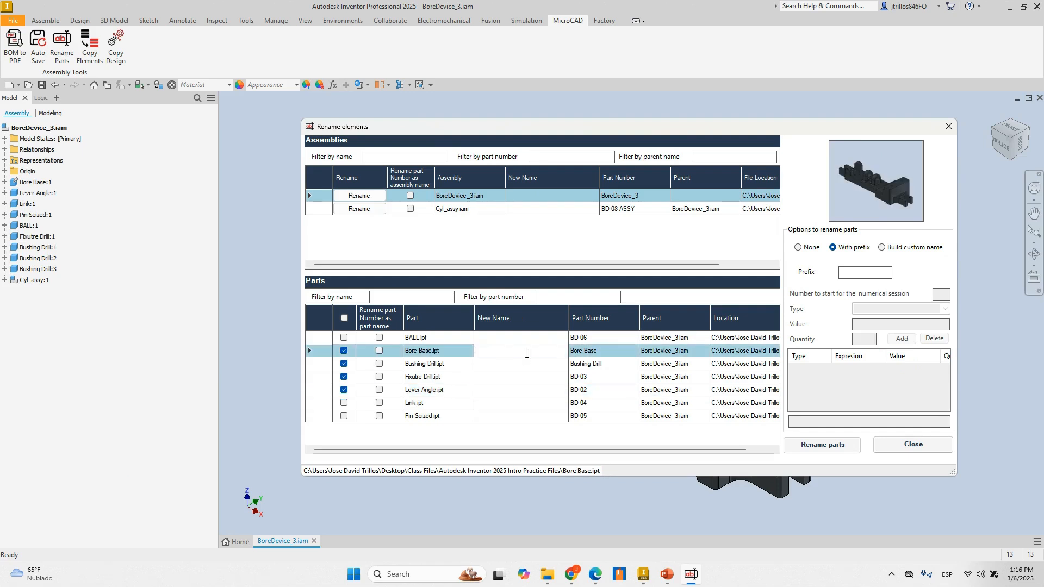
pyautogui.write('BORE-BASE')
pyautogui.click(511, 365)
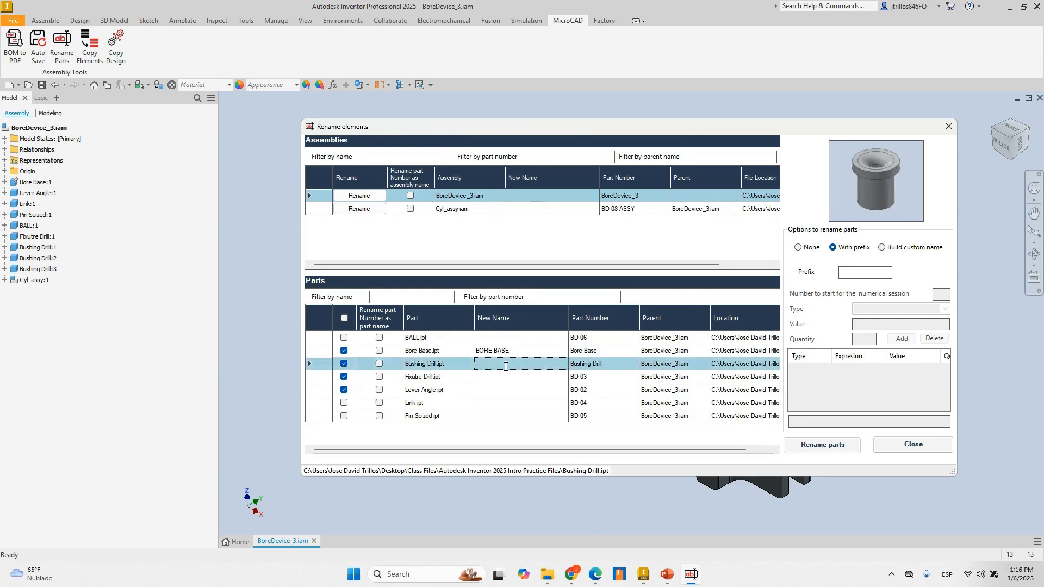
pyautogui.click(512, 365)
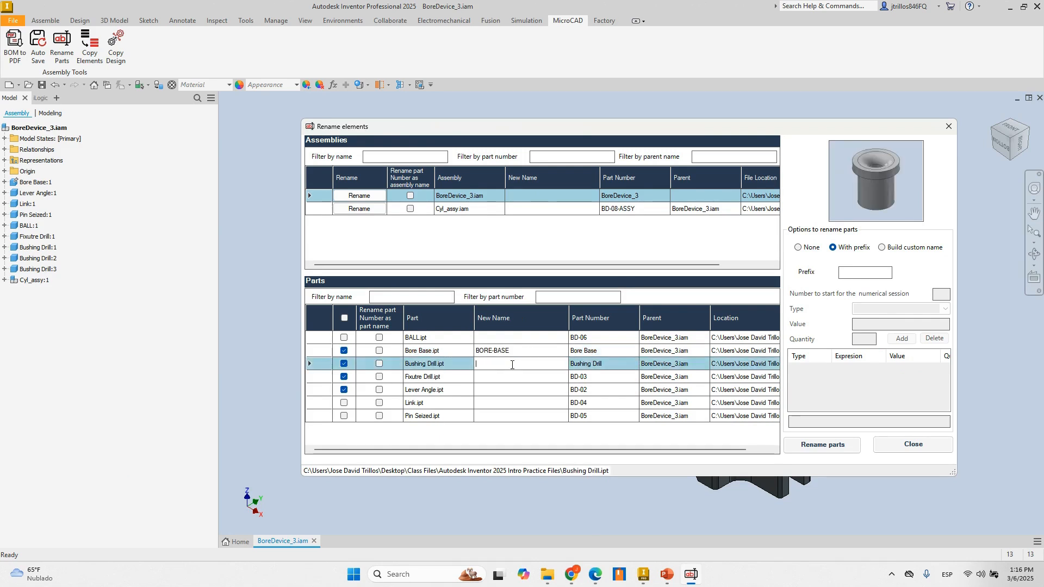
pyautogui.write('BUSHI')
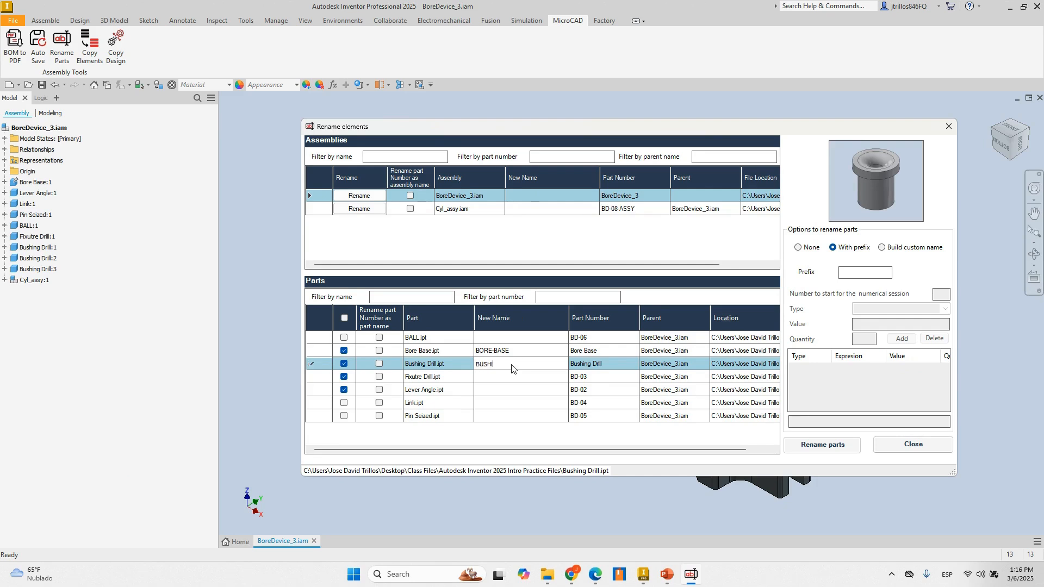
pyautogui.write('NG-DR')
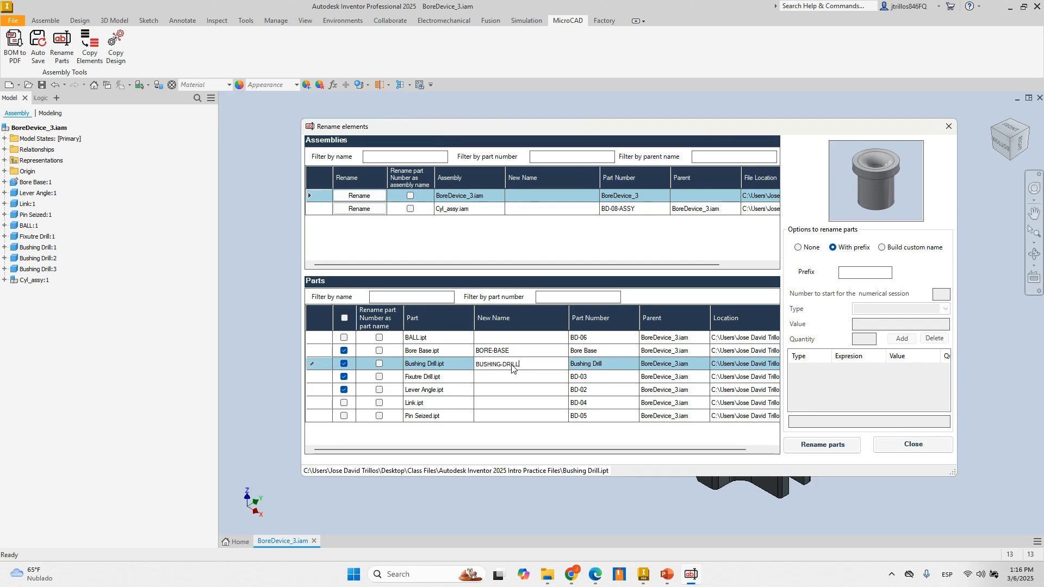
pyautogui.write('ILL')
# Enter FIXTURE-DRILL as the new name of Fixutre Drill.ipt.
pyautogui.click(507, 377)
pyautogui.click(506, 377)
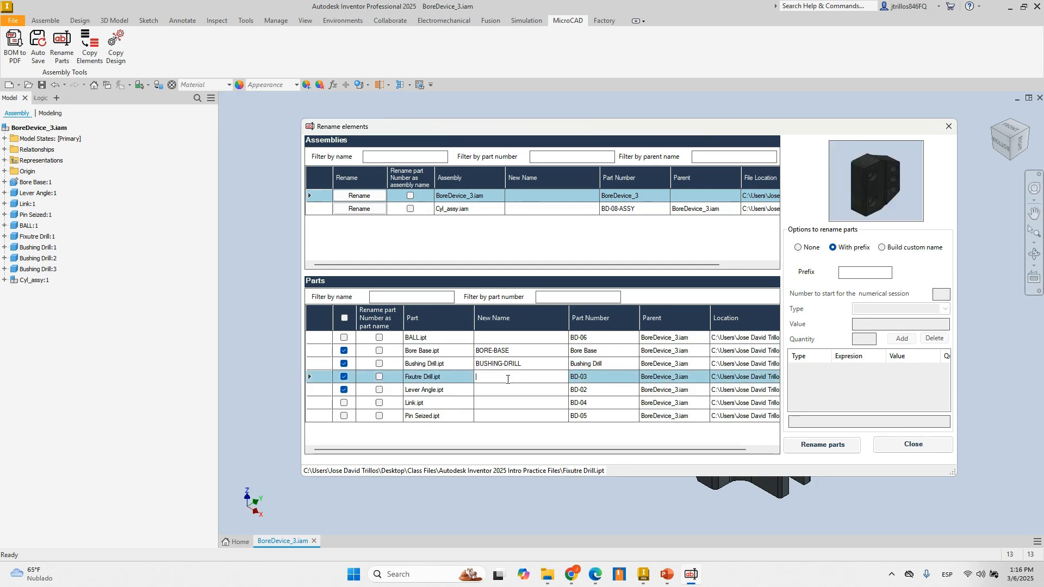
pyautogui.write('FIXTURE-DRILL')
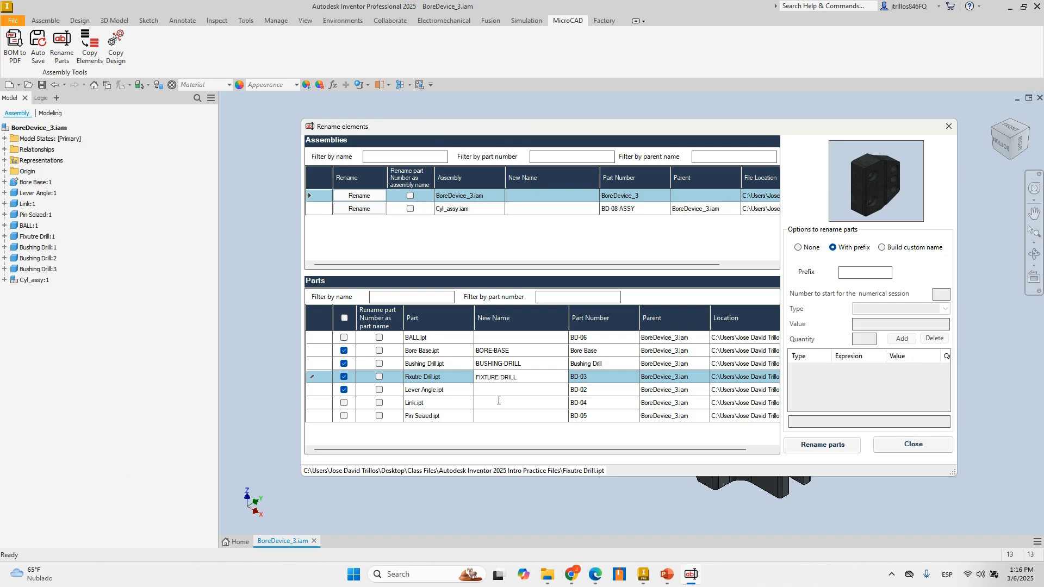
# Enter LEVER in capital letters as the new name of Lever Angle.ipt.
pyautogui.click(503, 390)
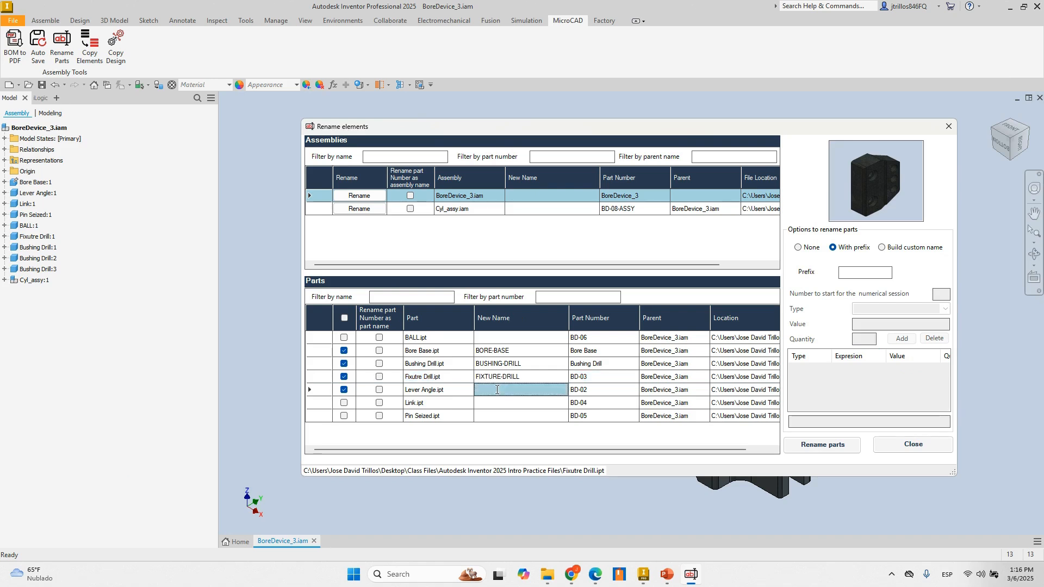
pyautogui.click(503, 390)
pyautogui.write('lEVER')
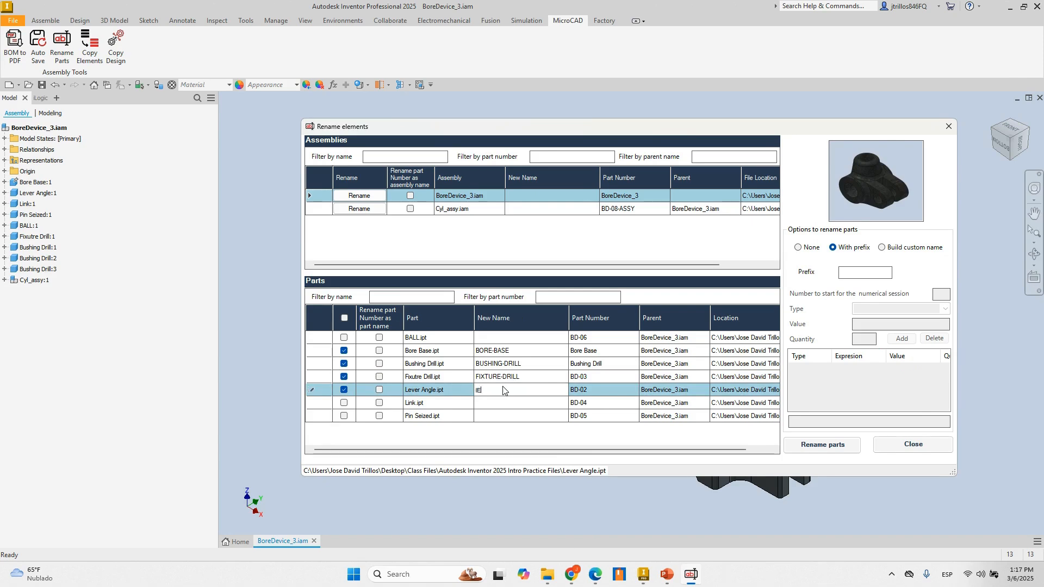
pyautogui.press('Left')
pyautogui.press('Left')
pyautogui.press('Left')
pyautogui.press('Left')
pyautogui.press('Left')
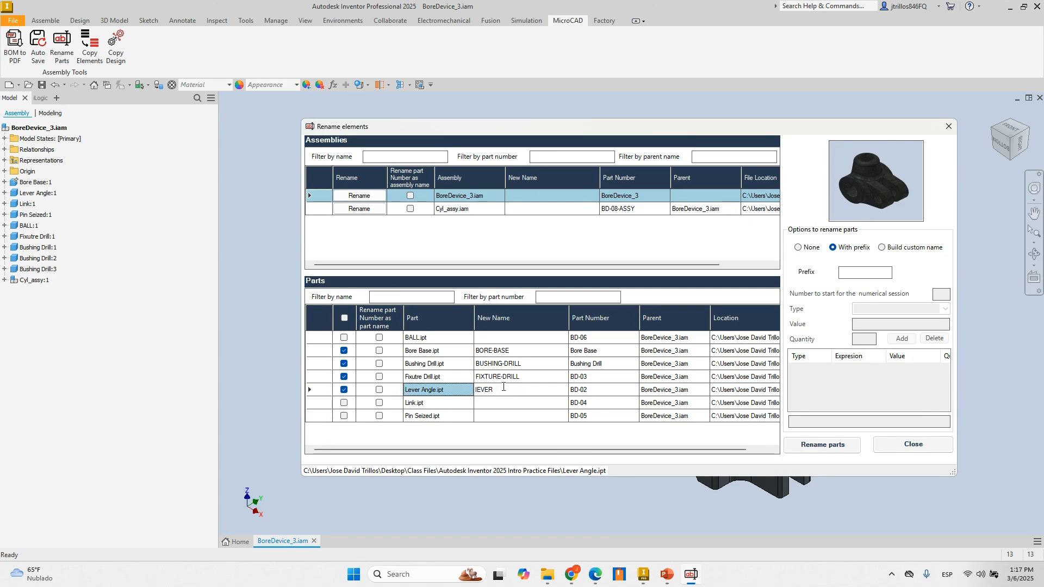
pyautogui.click(502, 390)
pyautogui.click(481, 390)
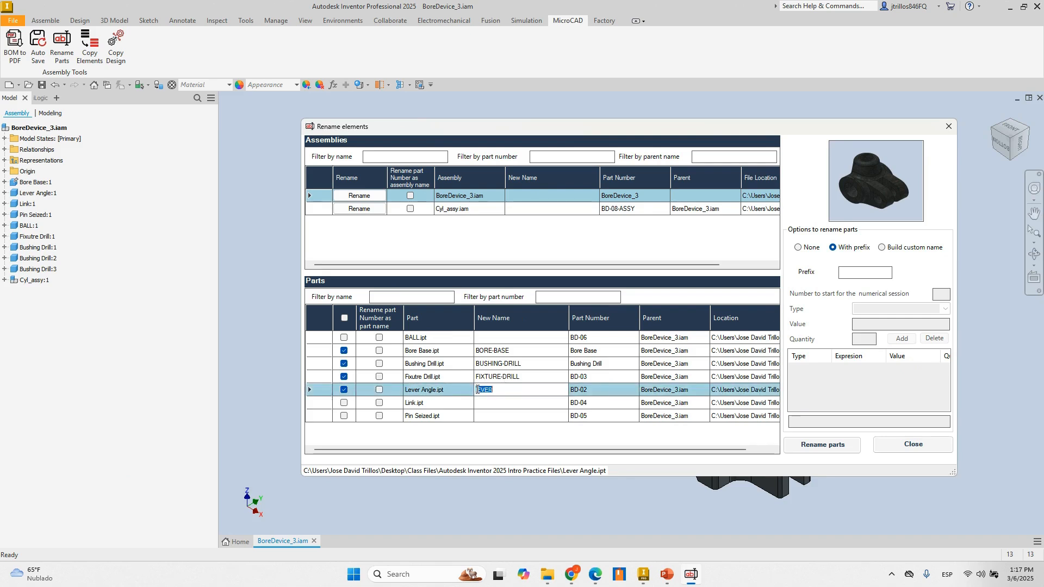
pyautogui.press('BackSpace')
pyautogui.write('L')
pyautogui.click(543, 376)
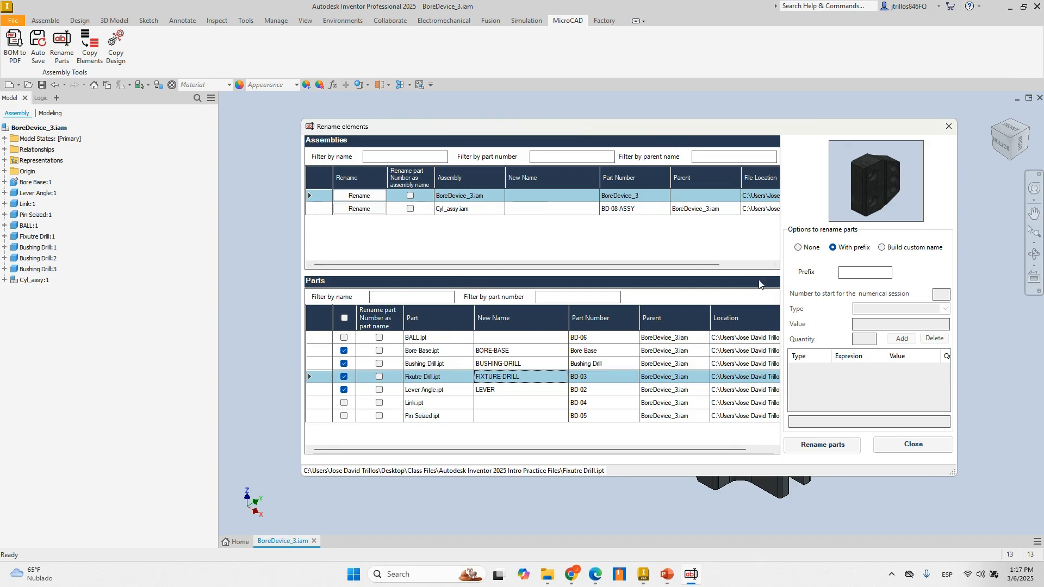
# Set the prefix to BD-001- and rename the four marked parts.
pyautogui.click(856, 271)
pyautogui.write('BD')
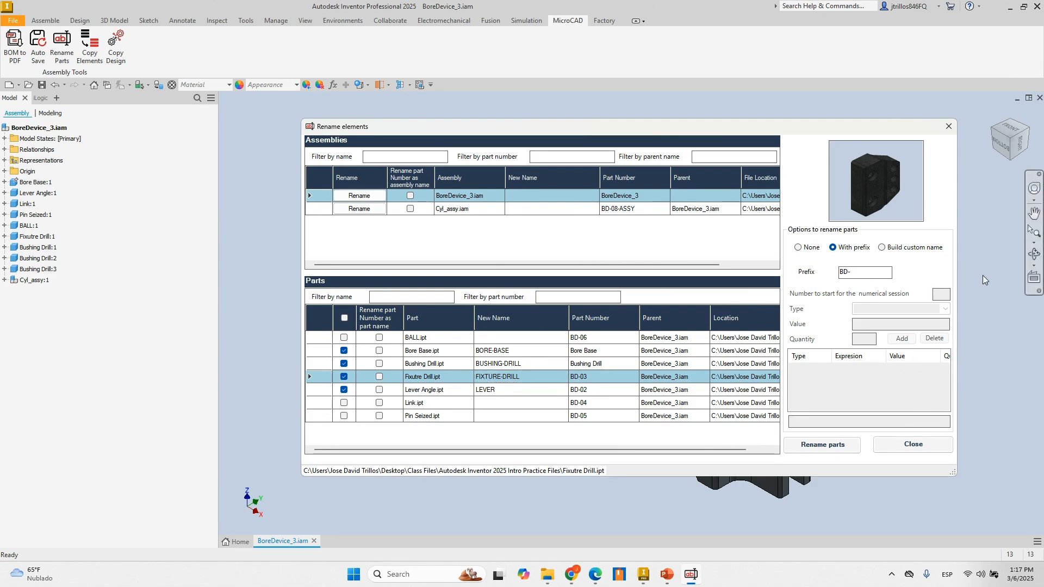
pyautogui.write('-001-')
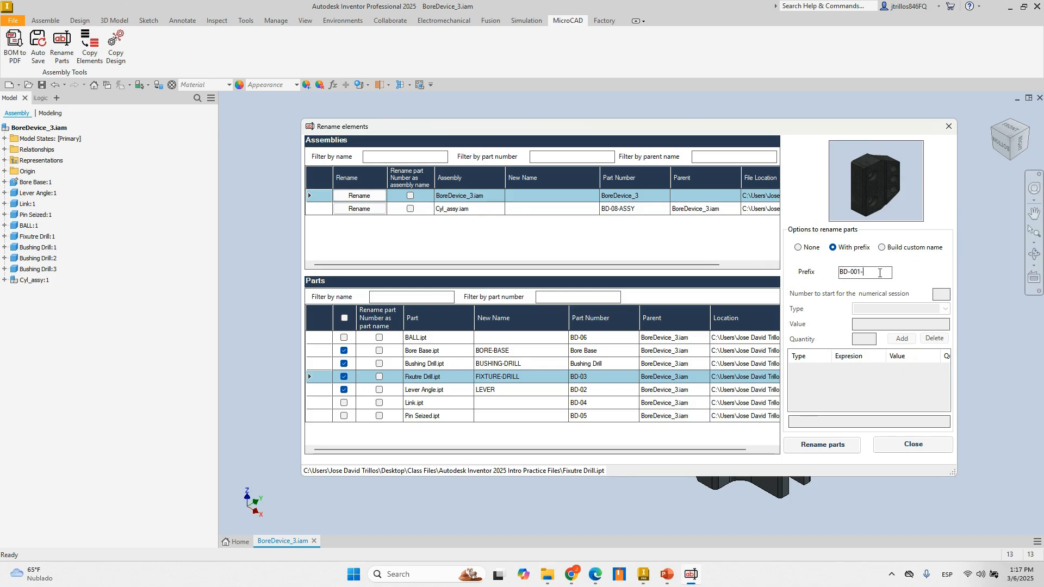
pyautogui.click(846, 445)
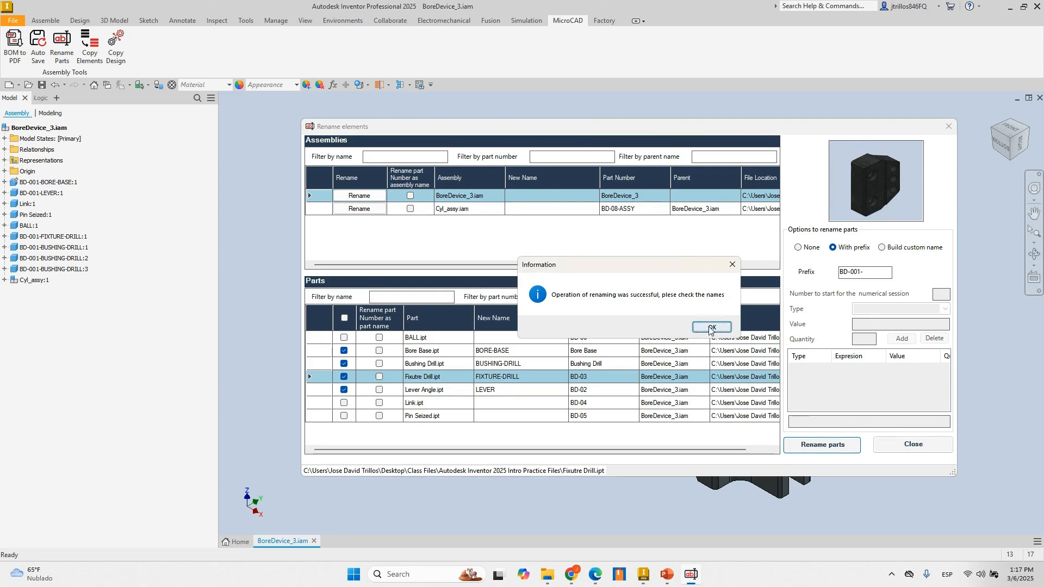
pyautogui.click(710, 325)
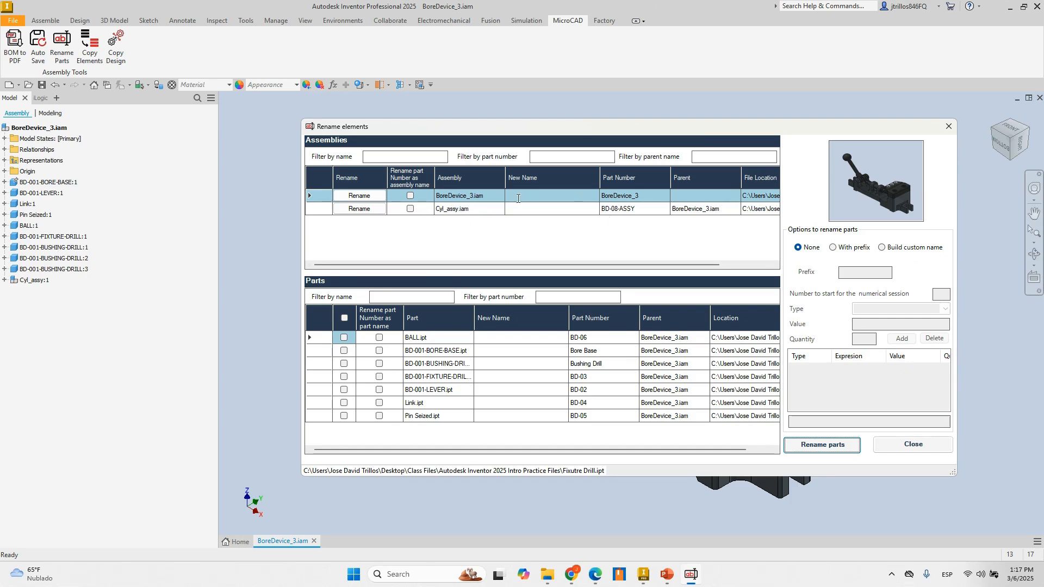
# Mark Cyl_assy.iam to have its part number renamed as the assembly name and enter CYLINDER_ASSEMBLY as its new name.
pyautogui.click(549, 209)
pyautogui.click(410, 209)
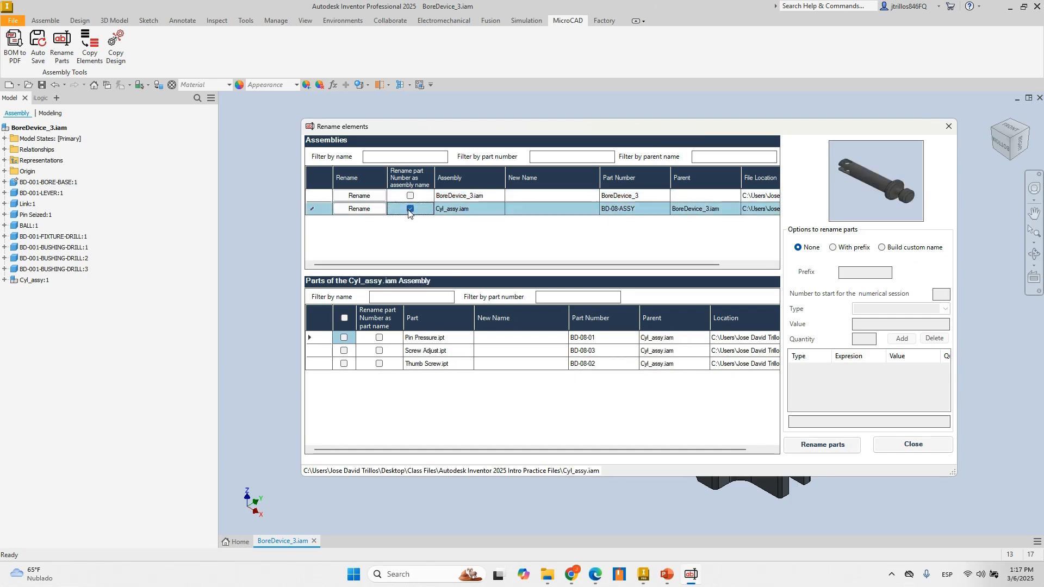
pyautogui.click(515, 209)
pyautogui.write('CY')
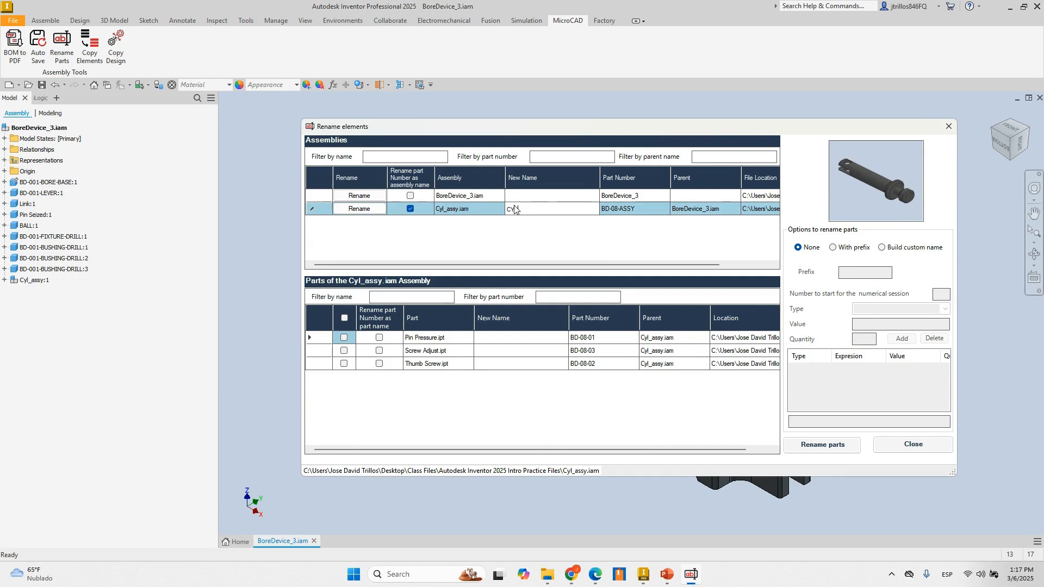
pyautogui.write('LINDER ASSEMBLY')
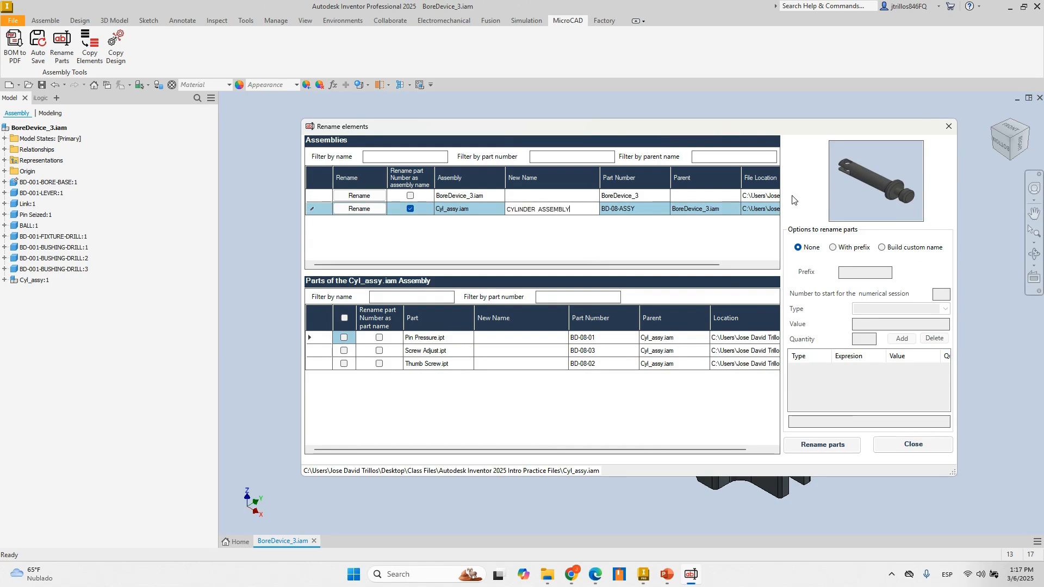
pyautogui.click(901, 249)
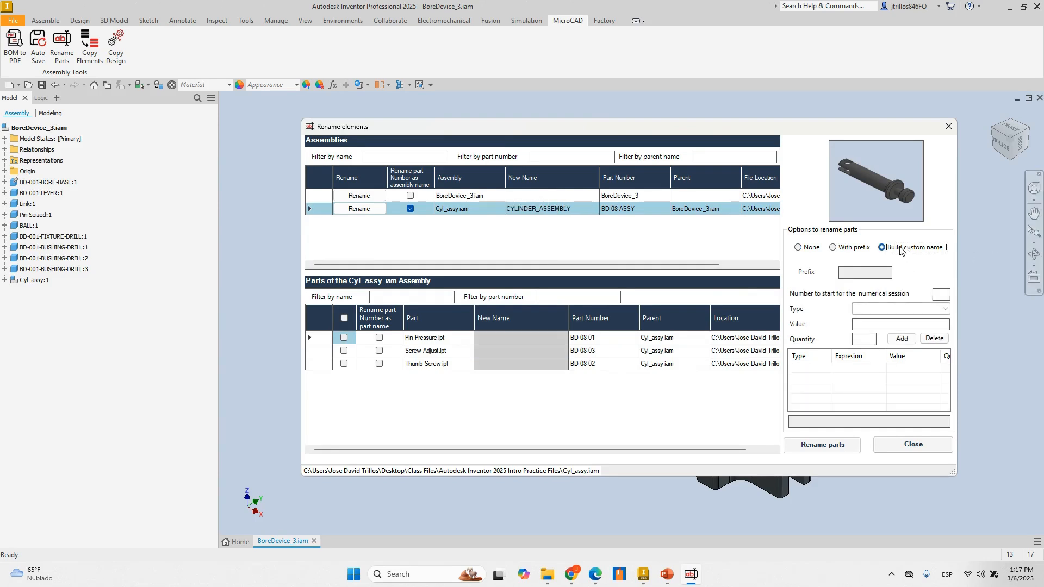
pyautogui.click(870, 308)
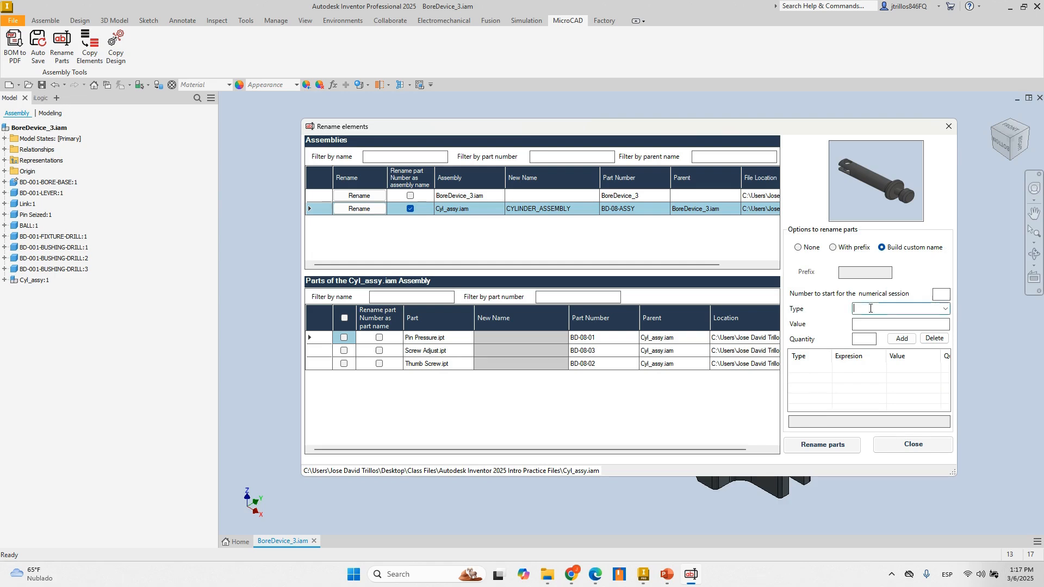
pyautogui.click(945, 308)
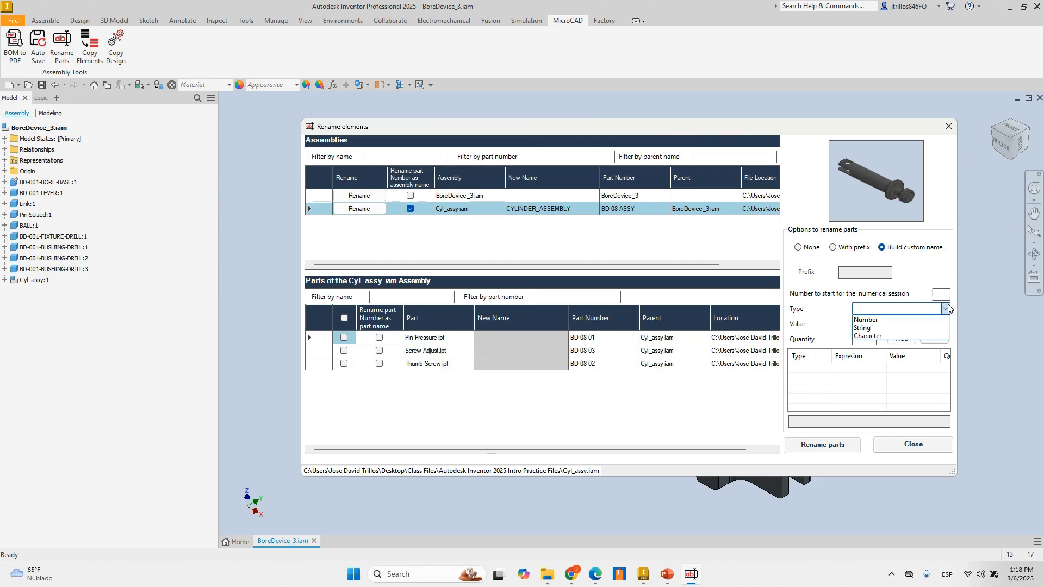
pyautogui.click(918, 336)
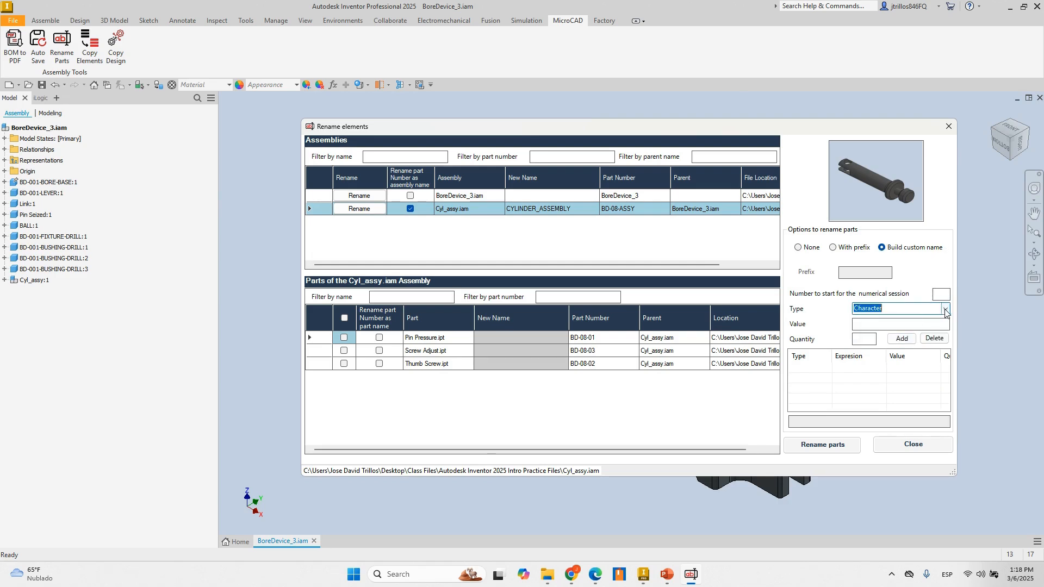
pyautogui.click(929, 322)
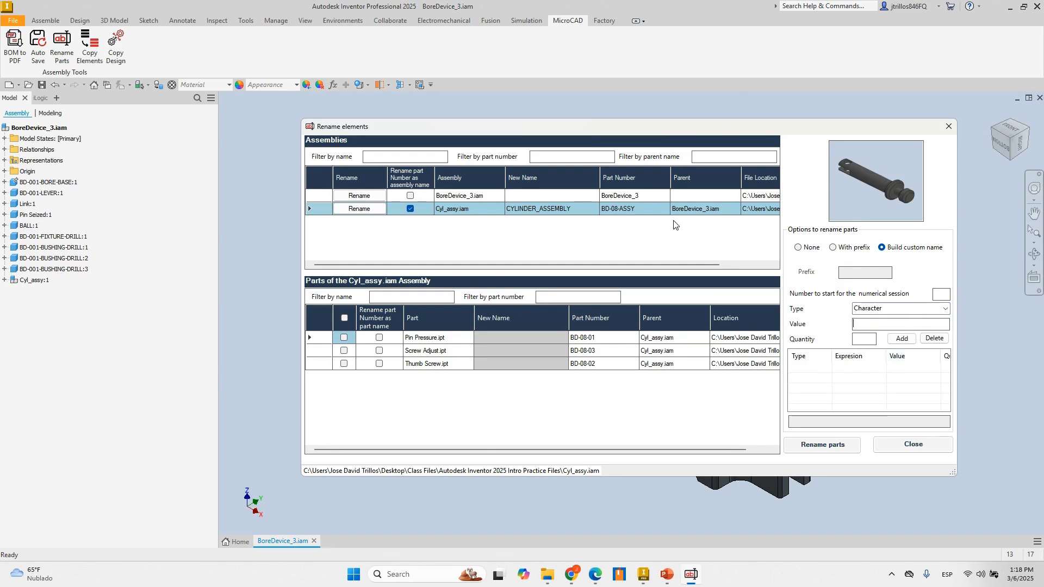
pyautogui.click(410, 209)
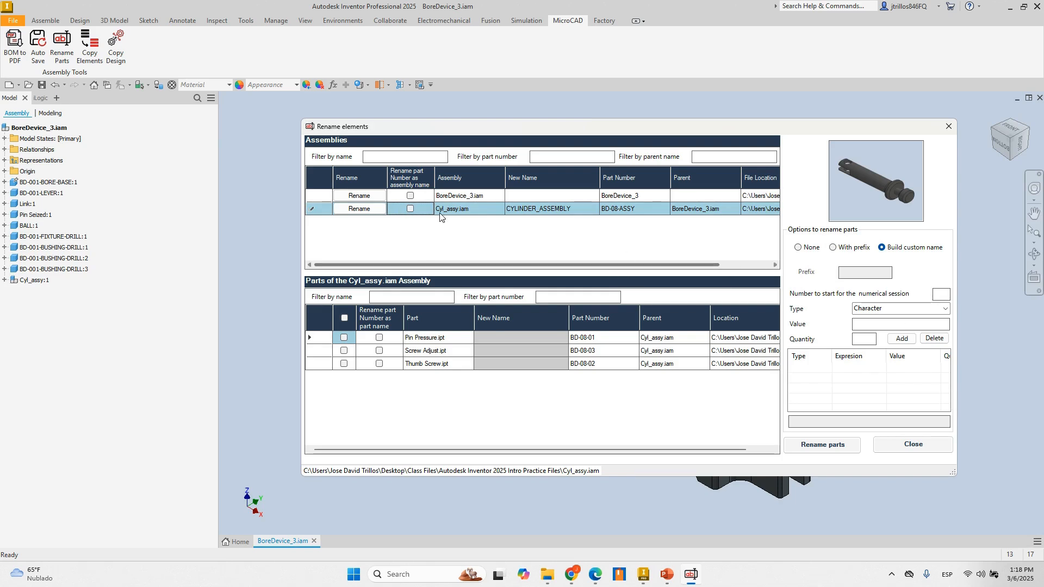
pyautogui.click(797, 247)
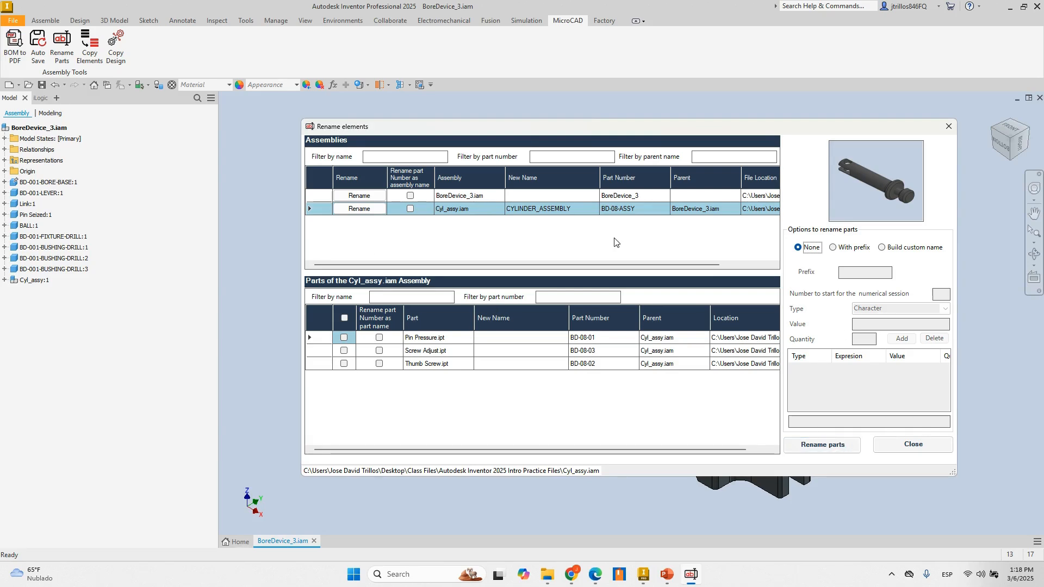
pyautogui.click(410, 209)
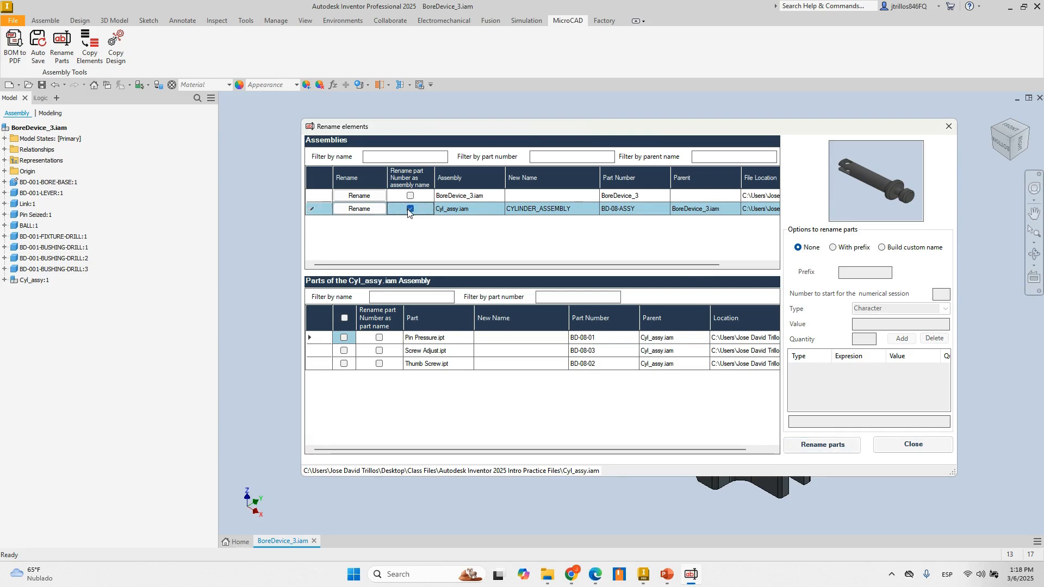
# Try to apply the pending rename with the Rename parts command, and close the Rename elements dialog.
pyautogui.click(815, 444)
pyautogui.click(711, 326)
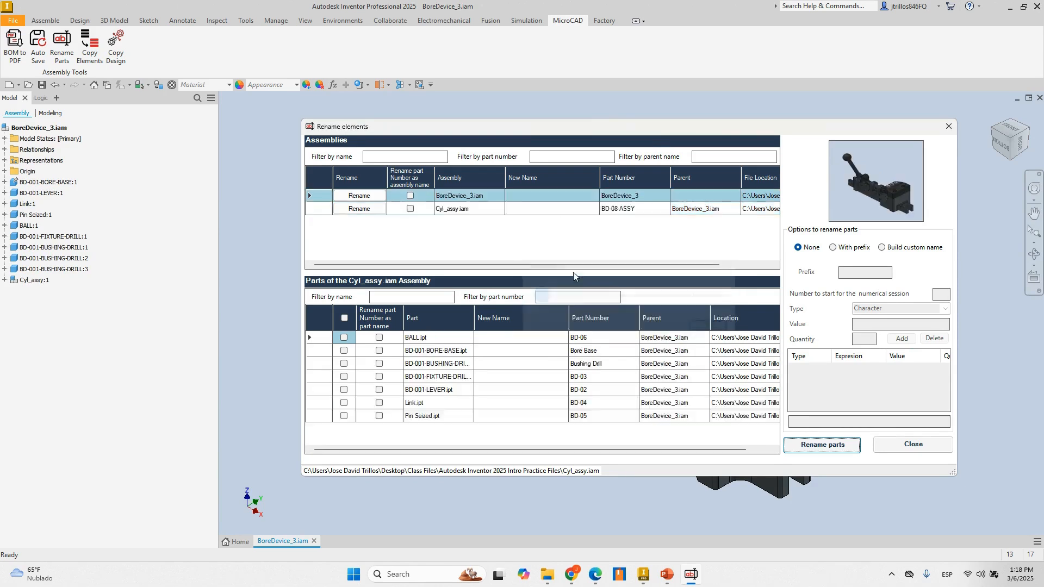
pyautogui.click(898, 445)
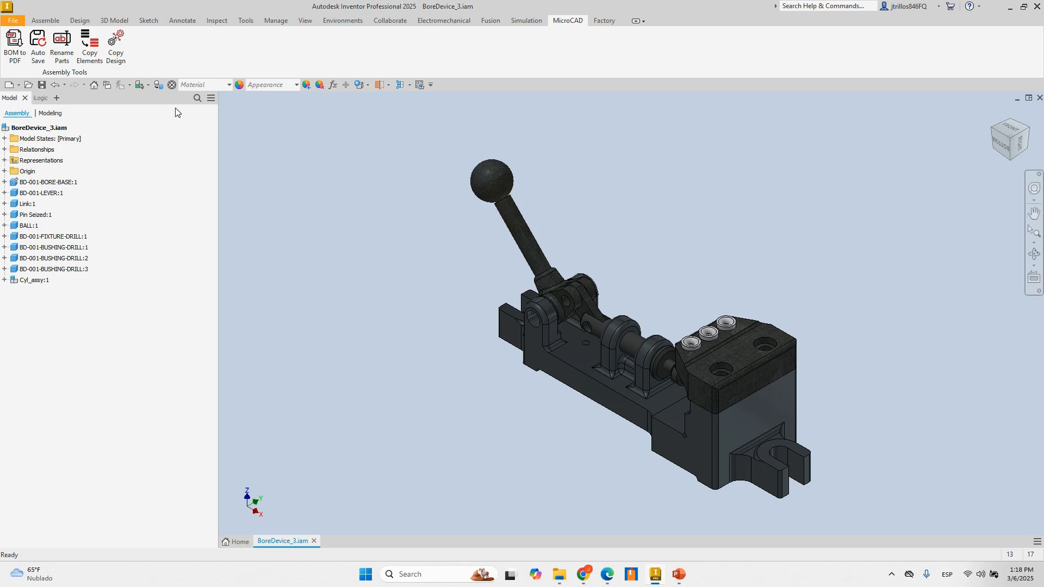
# Start Copy Elements for the BoreDevice_3 assembly and widen the Part column to show the full file names.
pyautogui.click(90, 49)
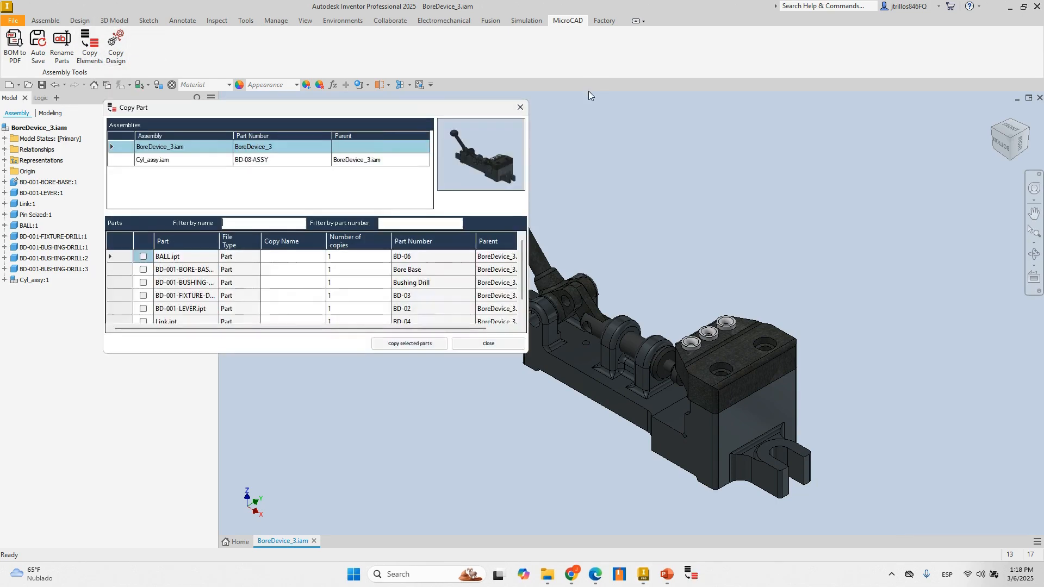
pyautogui.moveTo(445, 107); pyautogui.dragTo(611, 100)
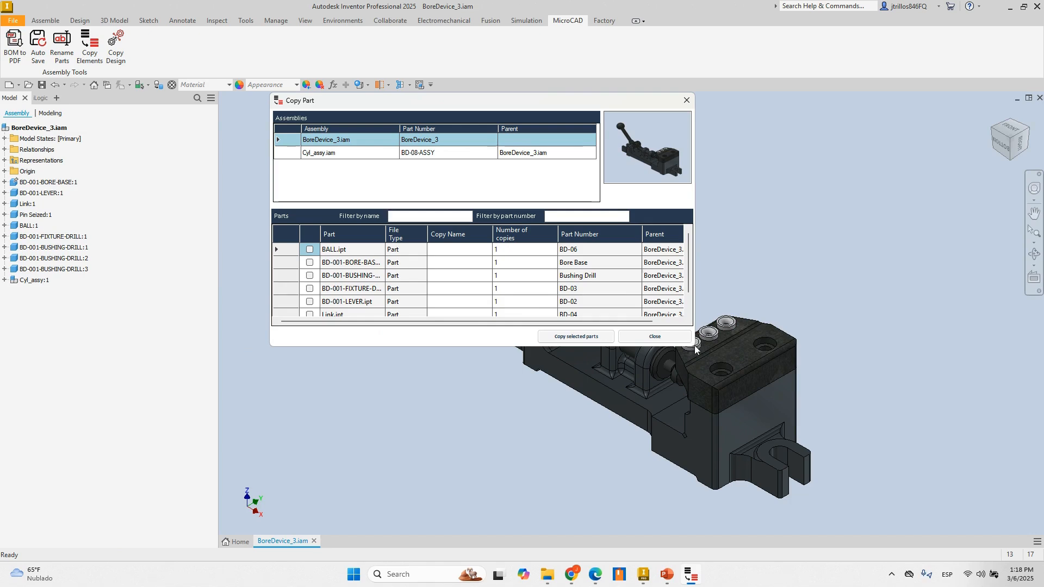
pyautogui.moveTo(639, 100); pyautogui.dragTo(771, 99)
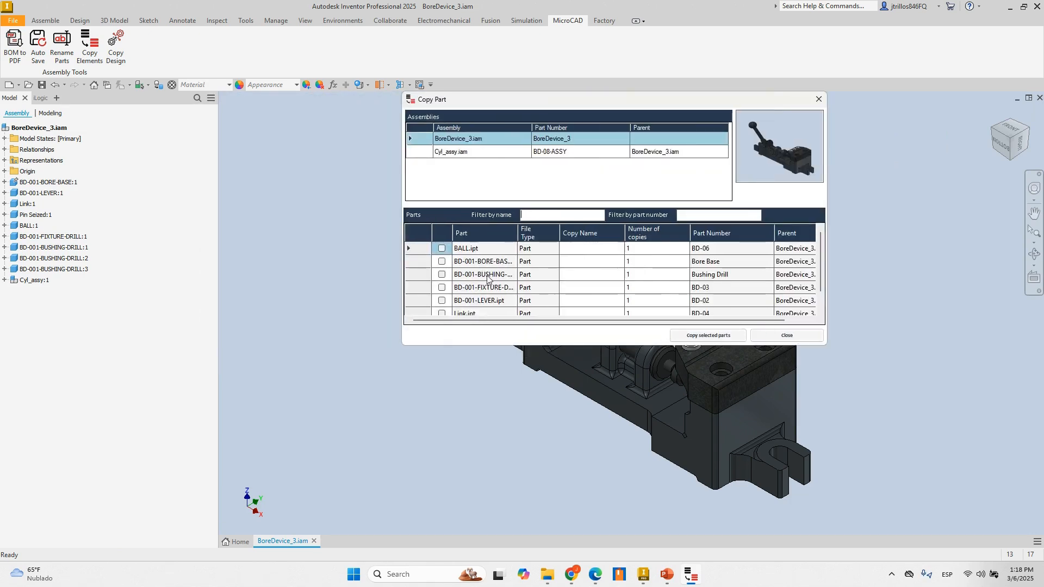
pyautogui.click(503, 261)
pyautogui.moveTo(517, 233); pyautogui.dragTo(560, 233)
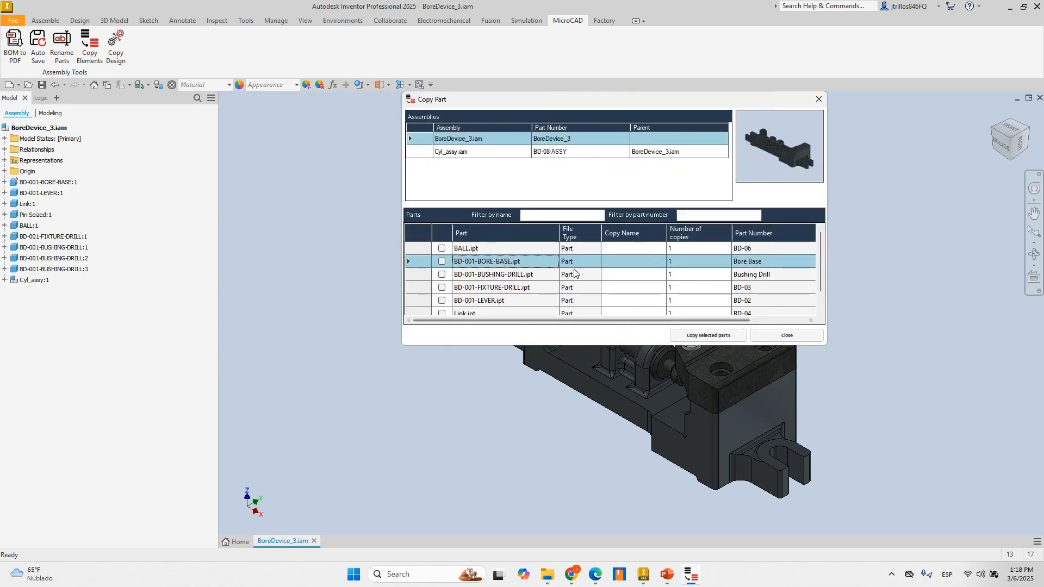
pyautogui.scroll(-1, 508, 275)
pyautogui.scroll(1, 508, 274)
pyautogui.click(442, 262)
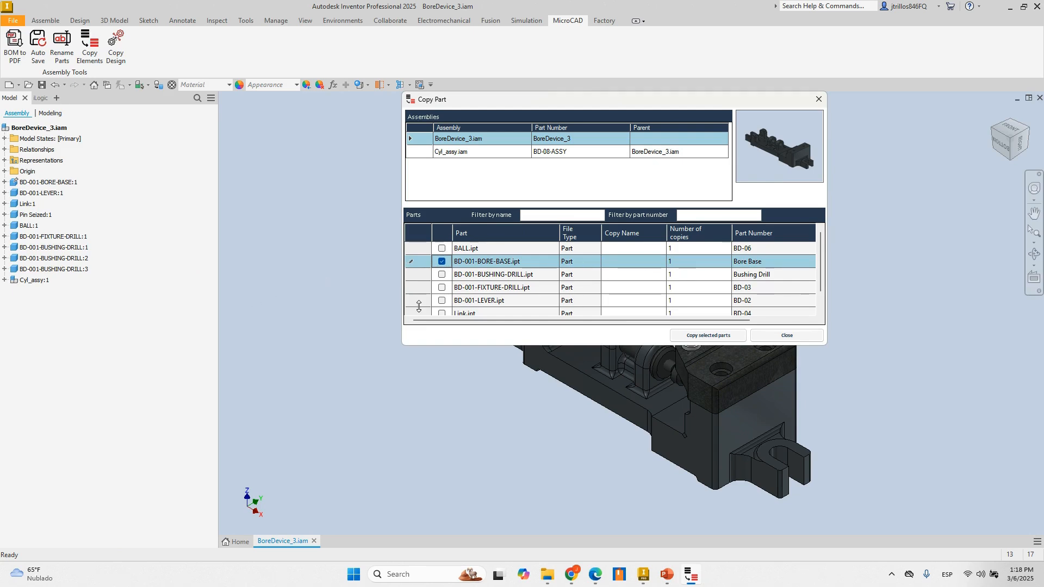
pyautogui.moveTo(719, 101); pyautogui.dragTo(486, 103)
pyautogui.scroll(5, 723, 321)
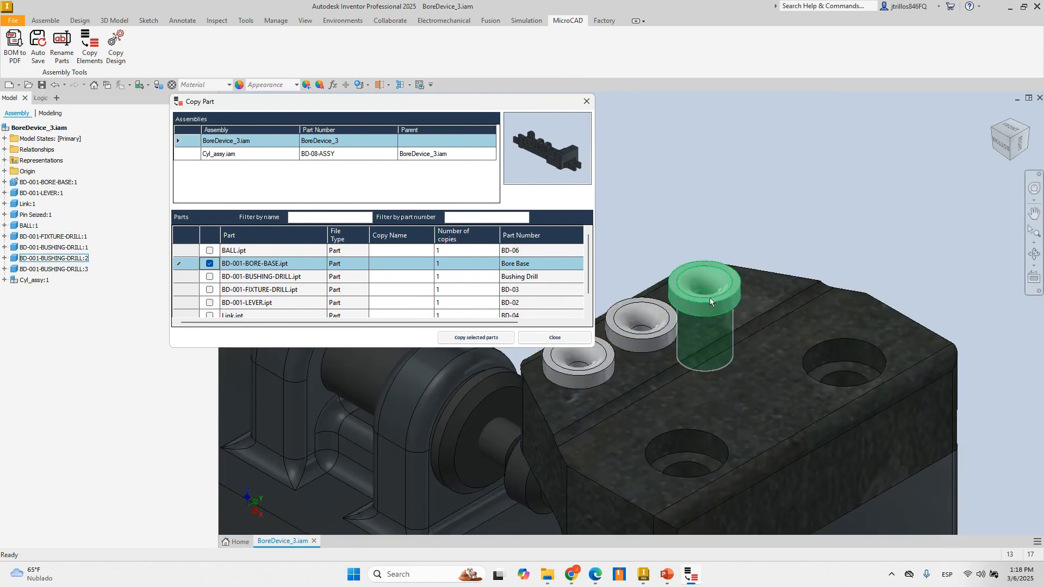
pyautogui.moveTo(710, 298); pyautogui.dragTo(754, 276, button='middle')
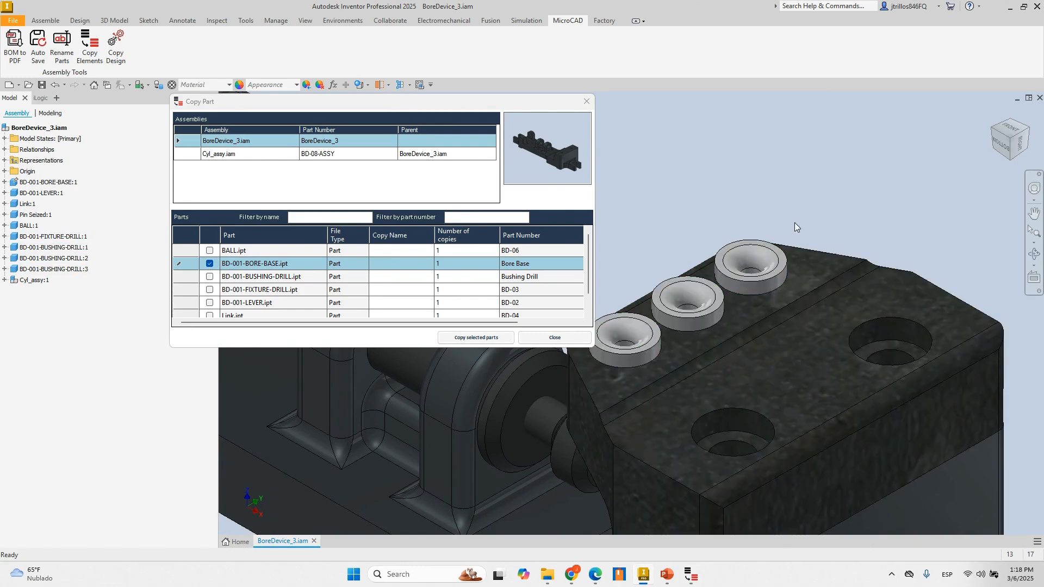
pyautogui.scroll(-3, 844, 289)
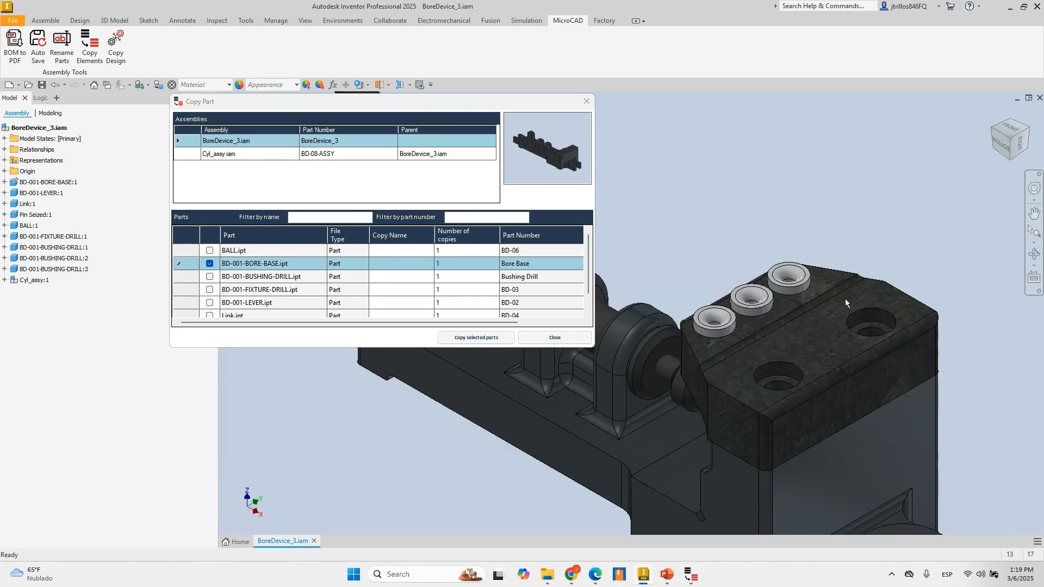
pyautogui.moveTo(845, 302); pyautogui.dragTo(900, 303, button='middle')
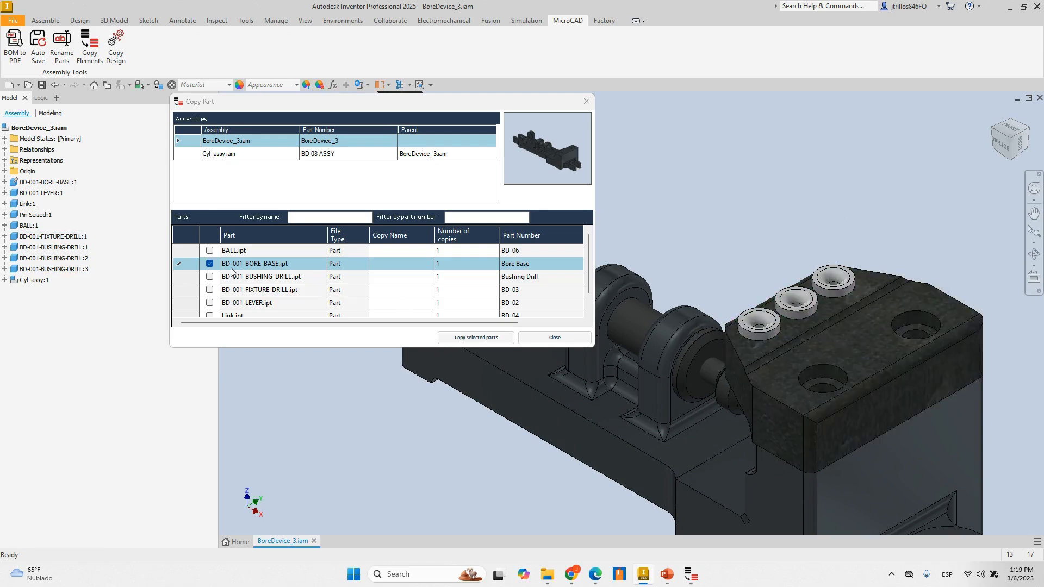
pyautogui.click(209, 263)
# Select BD-001-FIXTURE-DRILL.ipt for copying and enter BD-001_NEW-FIXTURE as its copy name.
pyautogui.click(250, 277)
pyautogui.click(256, 288)
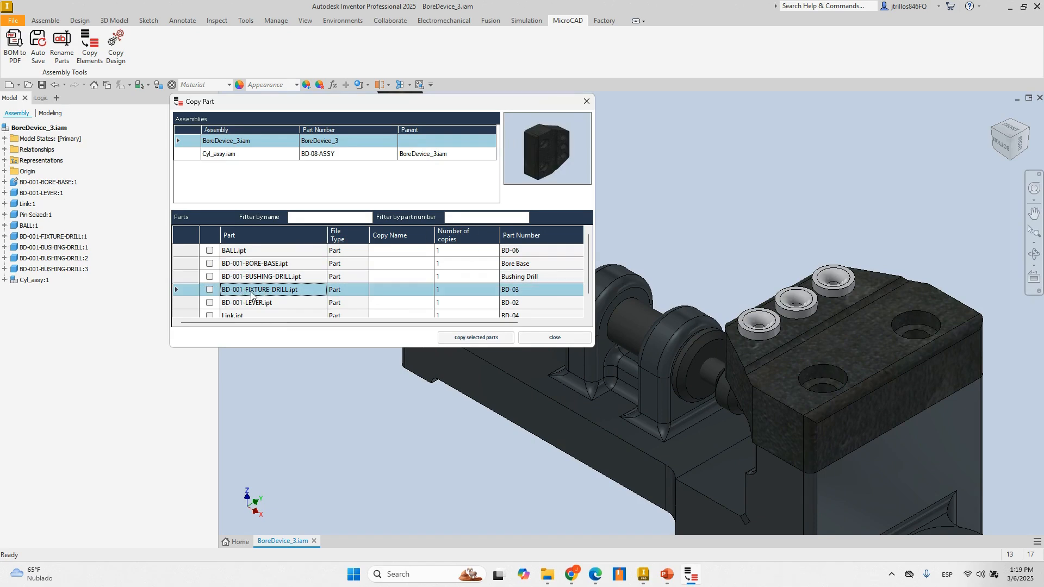
pyautogui.click(210, 289)
pyautogui.click(398, 290)
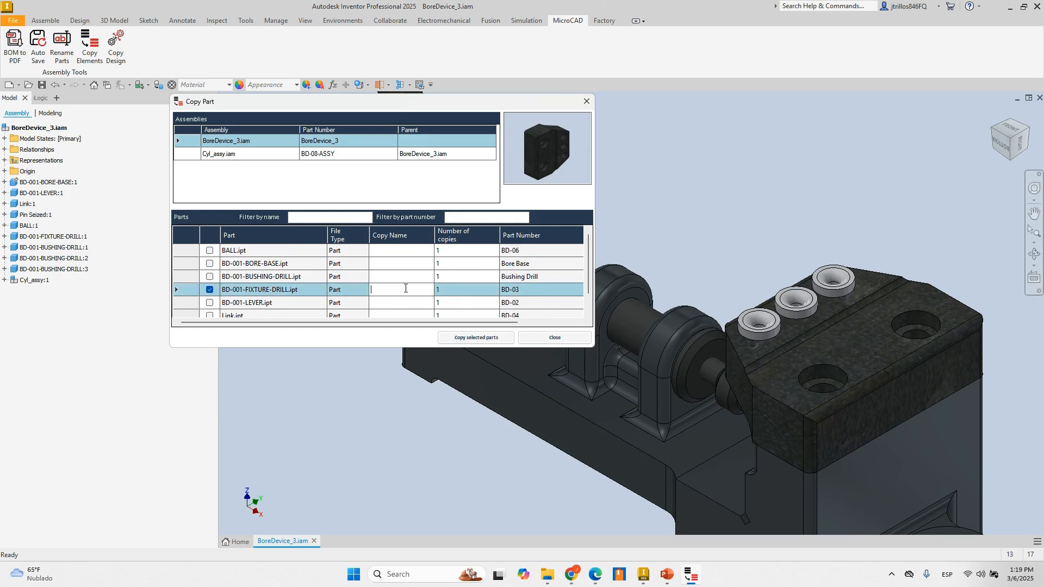
pyautogui.write('BD')
pyautogui.write('TURE')
# Select BD-001-BUSHING-DRILL.ipt for copying with 2 copies and the copy name BD-002_BUSHING.
pyautogui.click(209, 278)
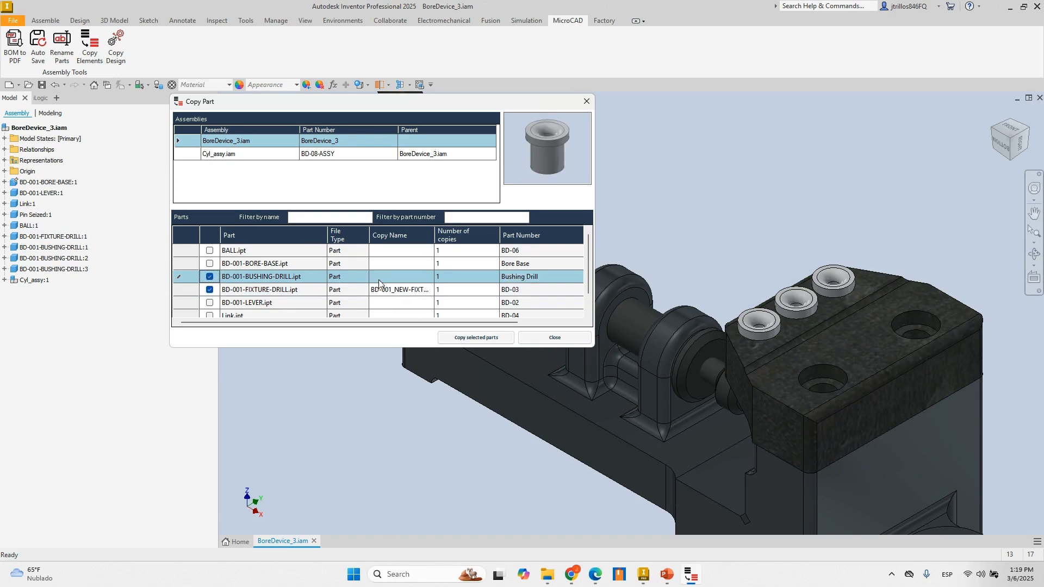
pyautogui.click(452, 278)
pyautogui.write('2')
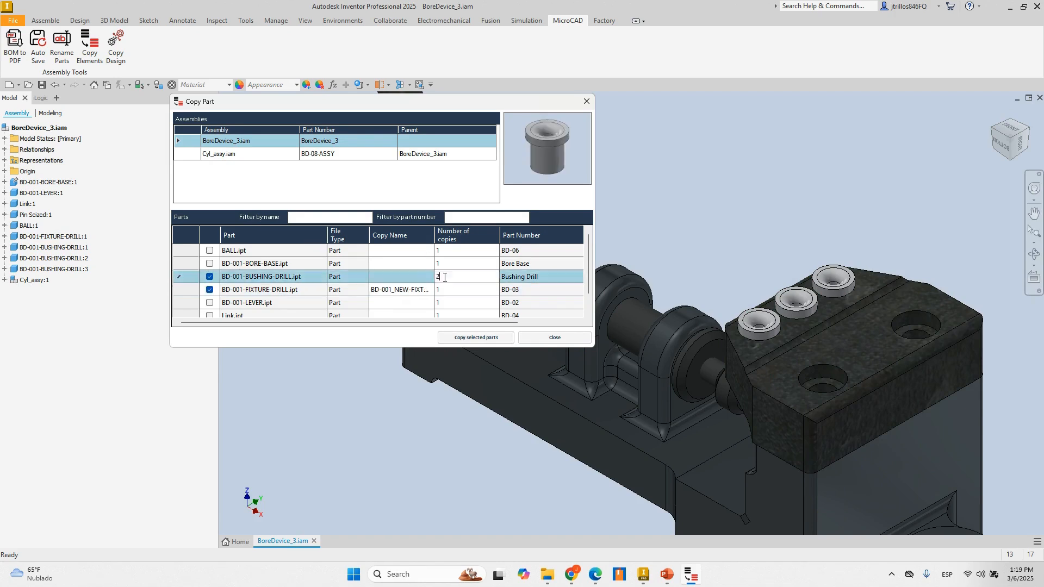
pyautogui.click(396, 277)
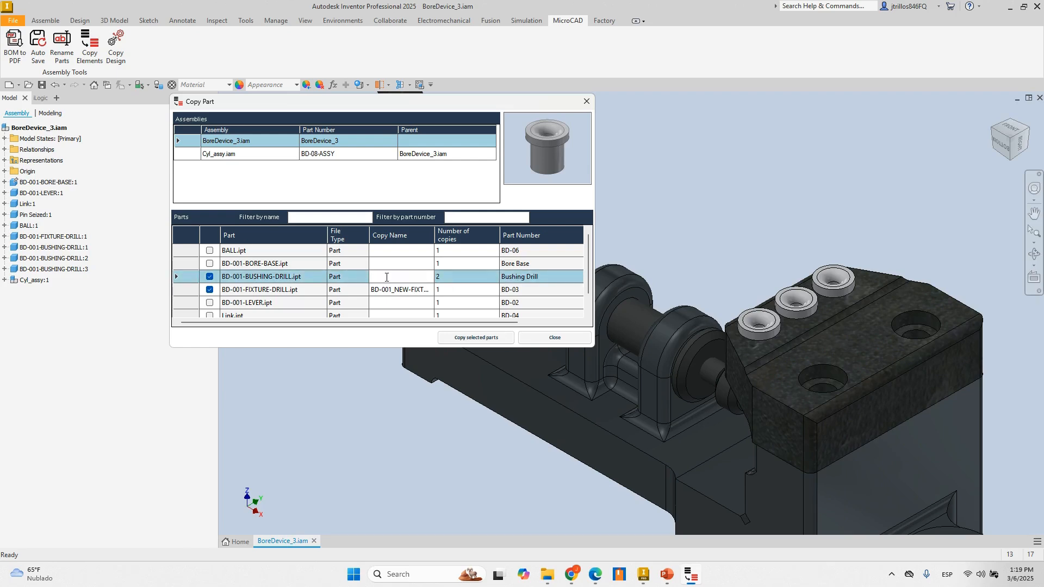
pyautogui.write('BD-002_')
pyautogui.write('BUSHING')
# Change the fixture's copy name to BD-002_NEW-FIXTURE, copy the selected parts and close the Copy Part dialog.
pyautogui.click(390, 289)
pyautogui.click(390, 289)
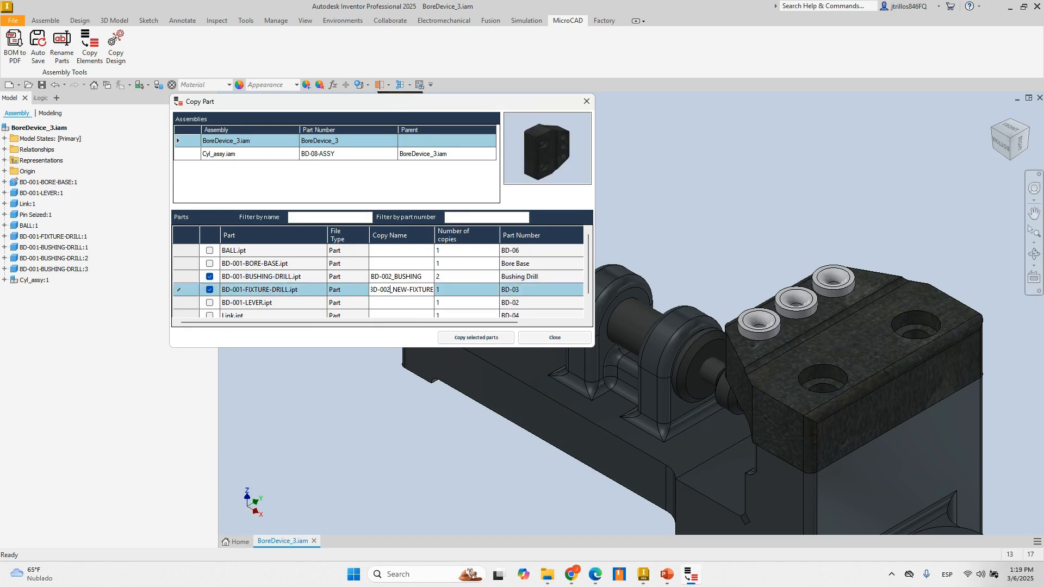
pyautogui.scroll(-5, 751, 312)
pyautogui.moveTo(751, 313); pyautogui.dragTo(803, 281, button='middle')
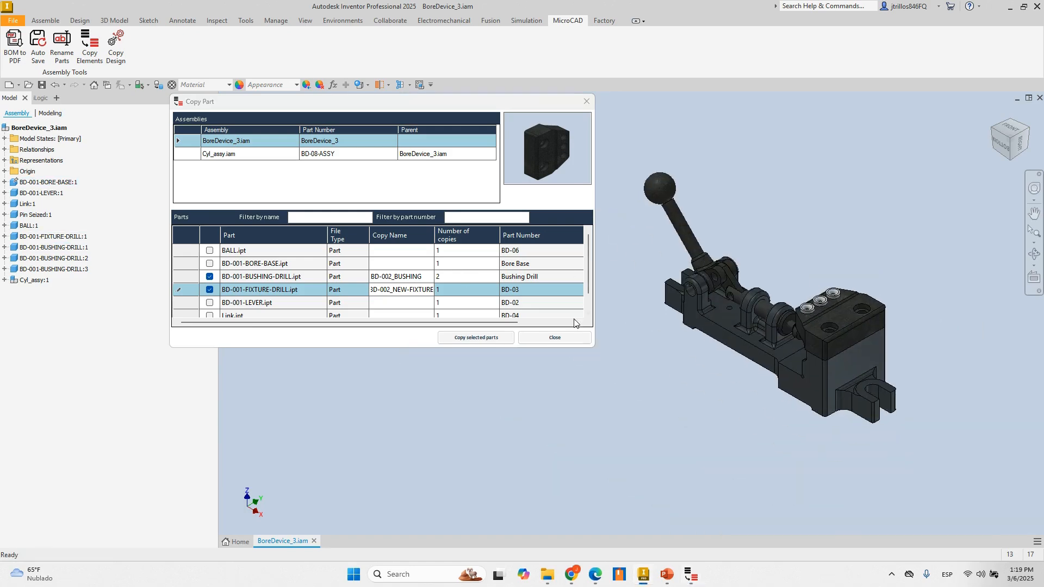
pyautogui.click(470, 338)
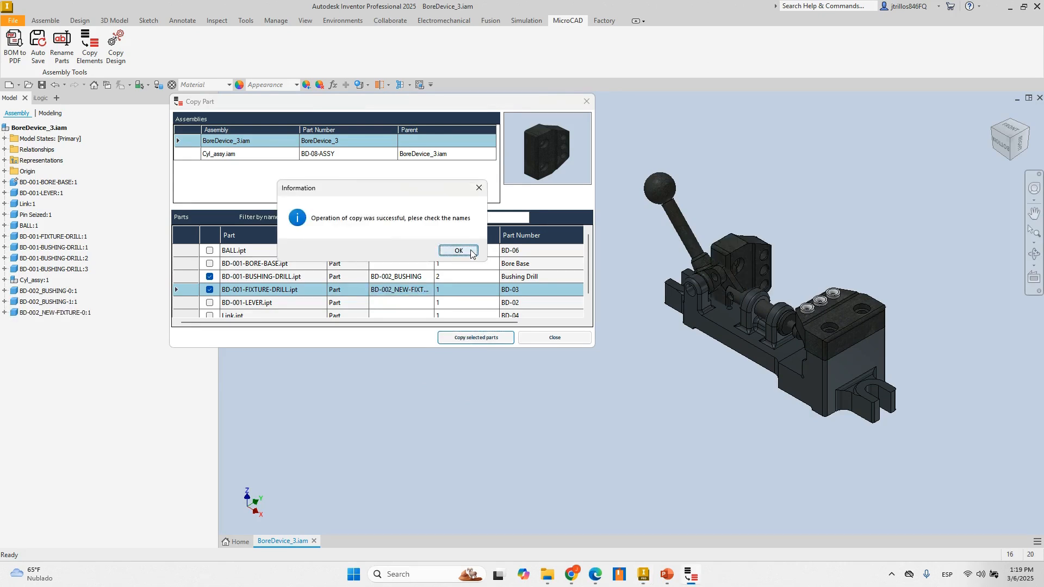
pyautogui.click(458, 250)
pyautogui.click(554, 338)
# Move the two BD-002_BUSHING copies out of the bore base into the empty space beside the device.
pyautogui.click(63, 293)
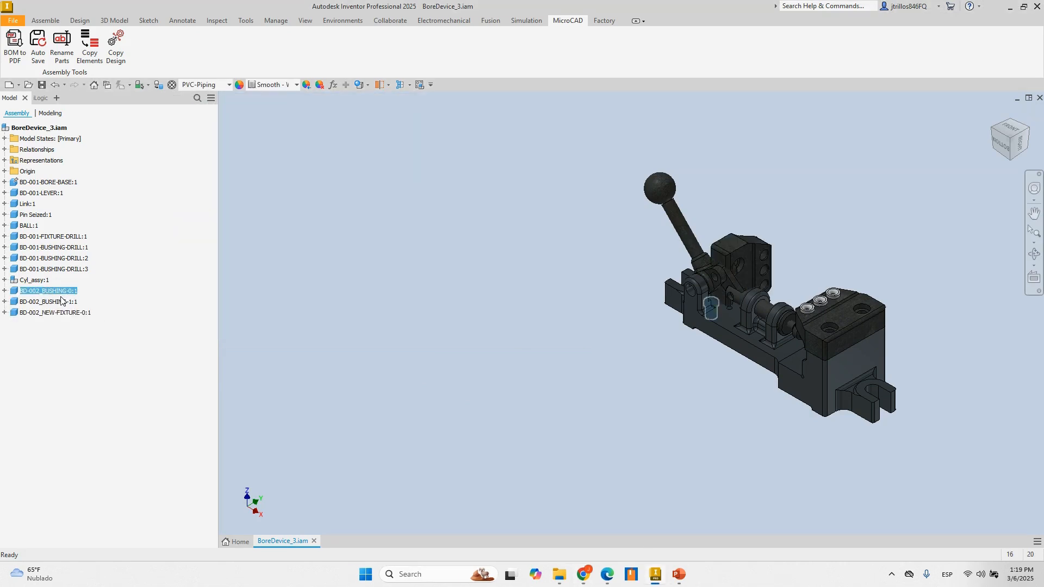
pyautogui.keyDown('shift'); pyautogui.moveTo(585, 351); pyautogui.dragTo(762, 381, button='middle'); pyautogui.keyUp('shift')
pyautogui.click(764, 383)
pyautogui.scroll(5, 764, 386)
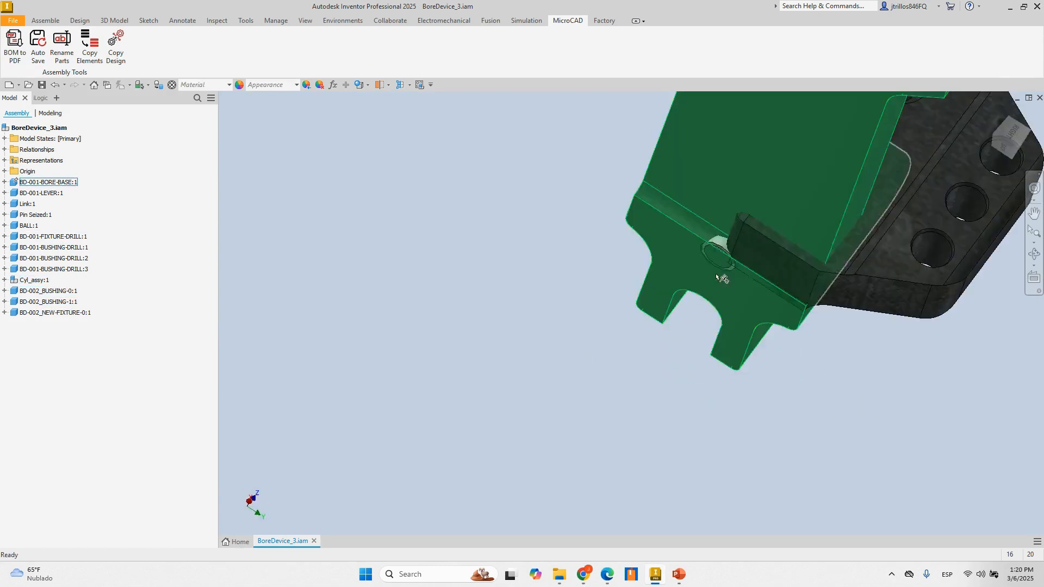
pyautogui.moveTo(728, 238); pyautogui.dragTo(493, 213)
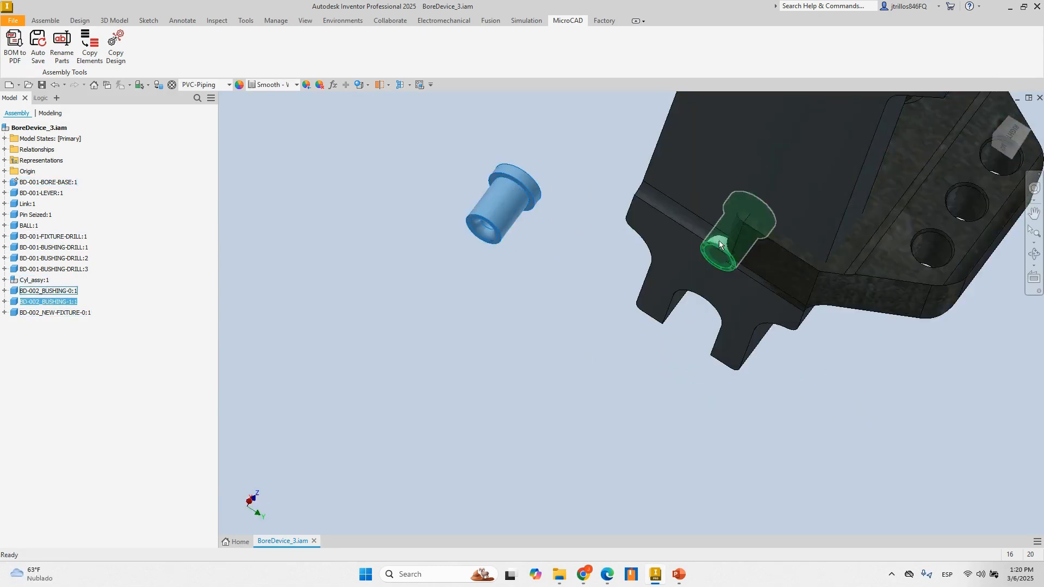
pyautogui.moveTo(718, 241); pyautogui.dragTo(370, 187)
pyautogui.keyDown('shift'); pyautogui.moveTo(796, 204); pyautogui.dragTo(846, 240, button='middle'); pyautogui.keyUp('shift')
pyautogui.scroll(-5, 707, 337)
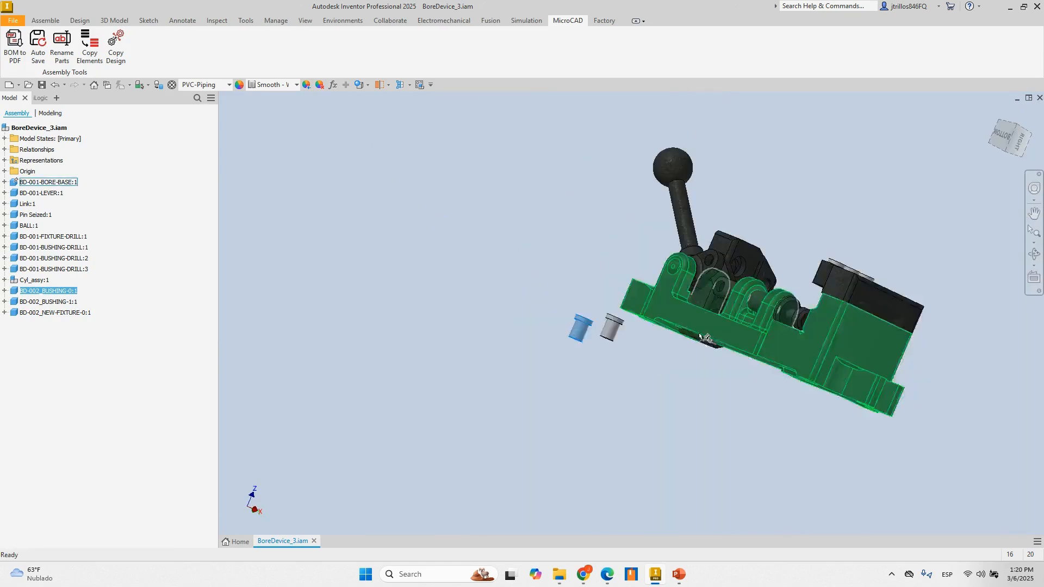
pyautogui.keyDown('shift'); pyautogui.moveTo(706, 338); pyautogui.dragTo(603, 386, button='middle'); pyautogui.keyUp('shift')
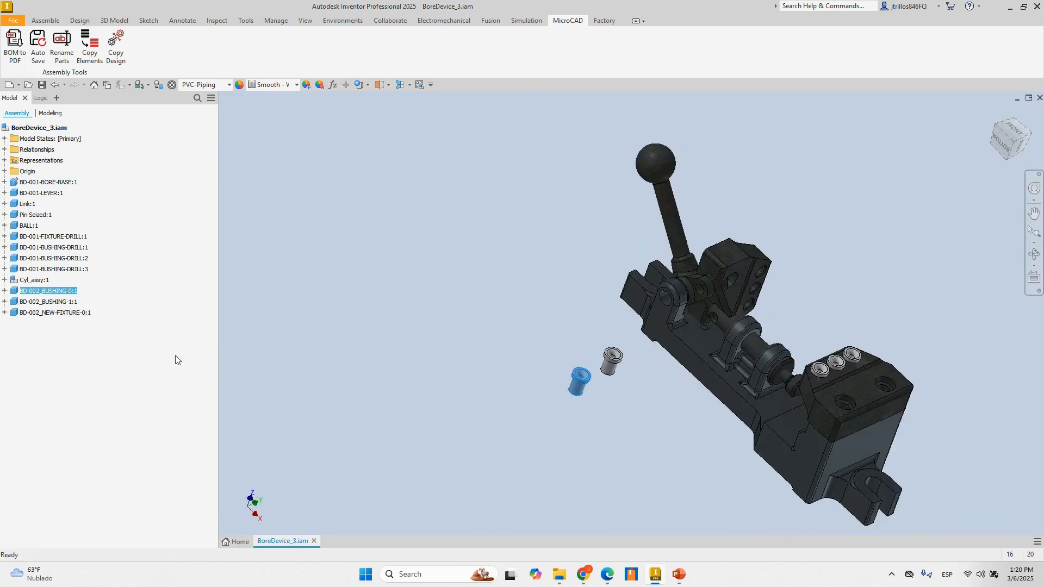
# Move the BD-002_NEW-FIXTURE copy off the device into the empty space above it and restore the home view.
pyautogui.click(51, 313)
pyautogui.click(856, 276)
pyautogui.moveTo(771, 267); pyautogui.dragTo(923, 205)
pyautogui.click(751, 224)
pyautogui.keyDown('shift'); pyautogui.moveTo(749, 224); pyautogui.dragTo(767, 293, button='middle'); pyautogui.keyUp('shift')
pyautogui.press('F6')
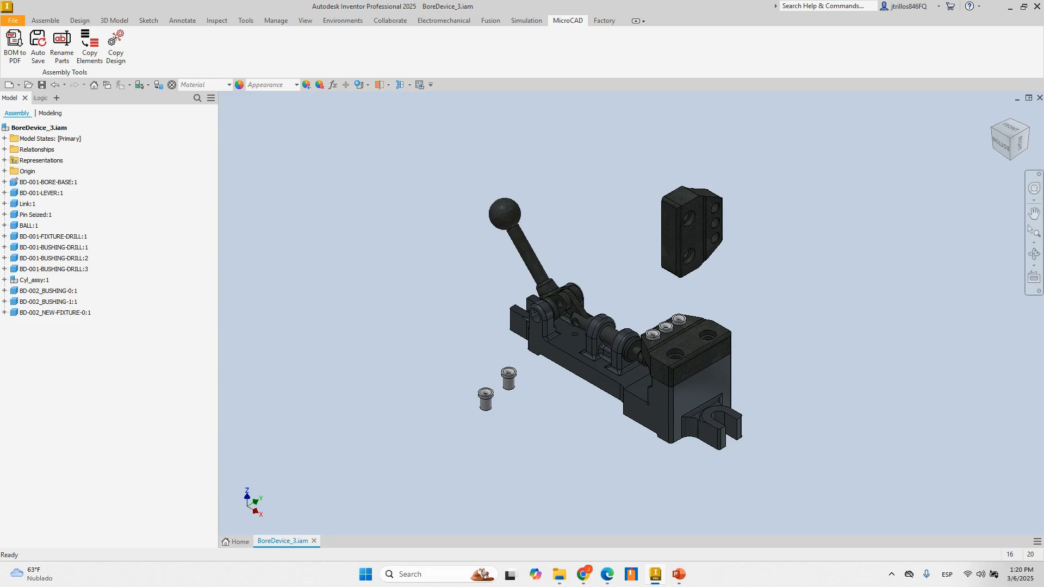
pyautogui.press('super+space')
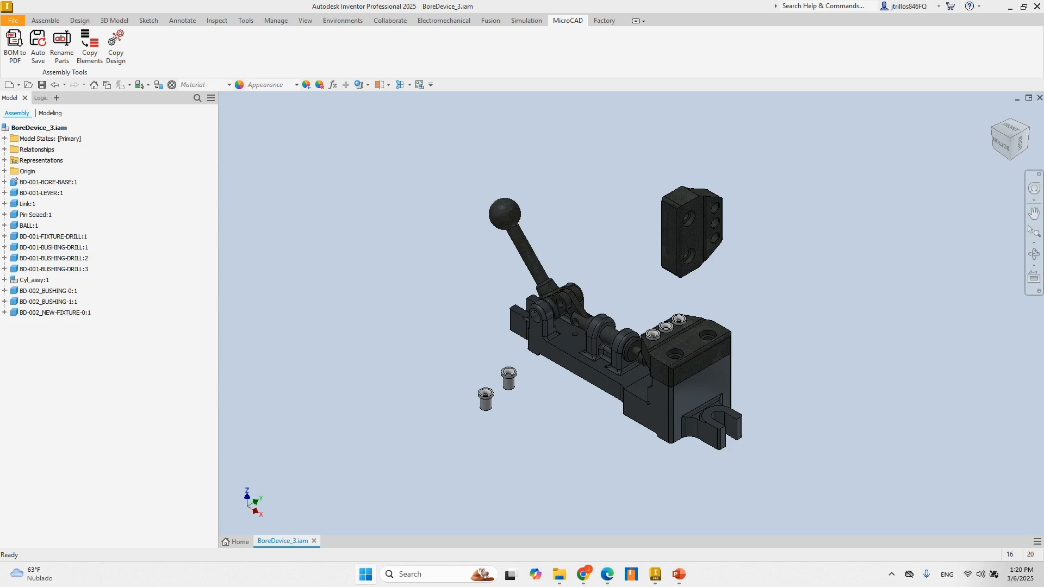
pyautogui.press('super+space')
pyautogui.click(309, 197)
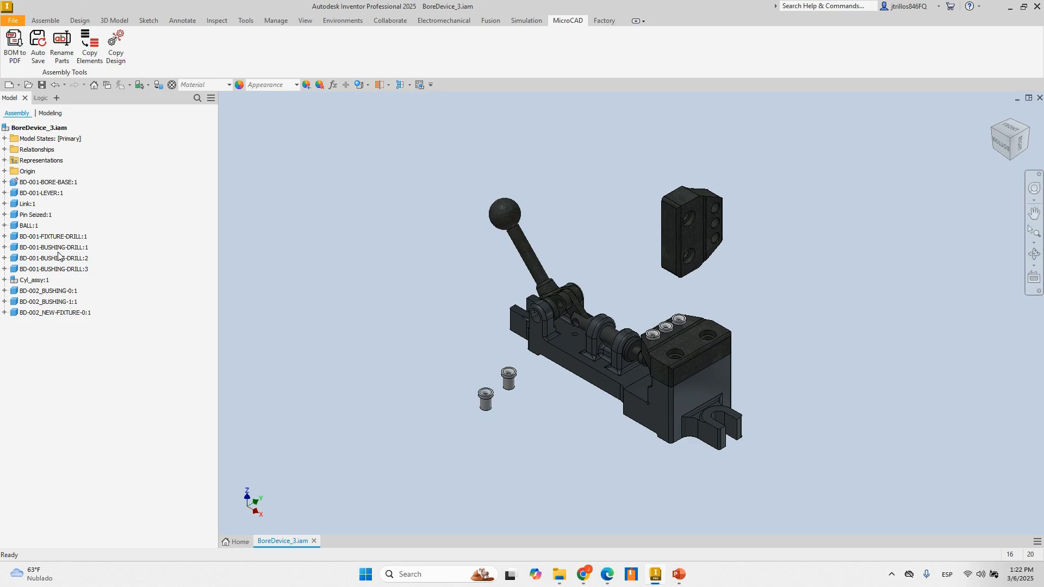
# Examine the BD-002 bushing copies and the new fixture copy, comparing them with the original drill fixture.
pyautogui.click(48, 291)
pyautogui.keyDown('ctrl'); pyautogui.click(48, 302); pyautogui.keyUp('ctrl')
pyautogui.keyDown('shift'); pyautogui.moveTo(462, 341); pyautogui.dragTo(420, 317, button='middle'); pyautogui.keyUp('shift')
pyautogui.click(417, 317)
pyautogui.click(61, 302)
pyautogui.click(427, 354)
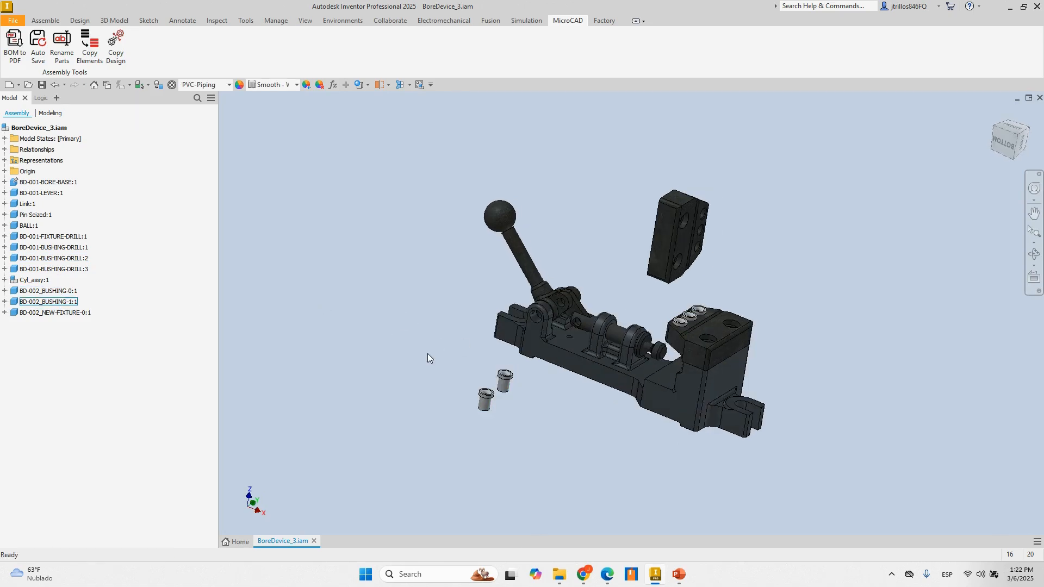
pyautogui.keyDown('shift'); pyautogui.moveTo(427, 354); pyautogui.dragTo(413, 341, button='middle'); pyautogui.keyUp('shift')
pyautogui.click(90, 315)
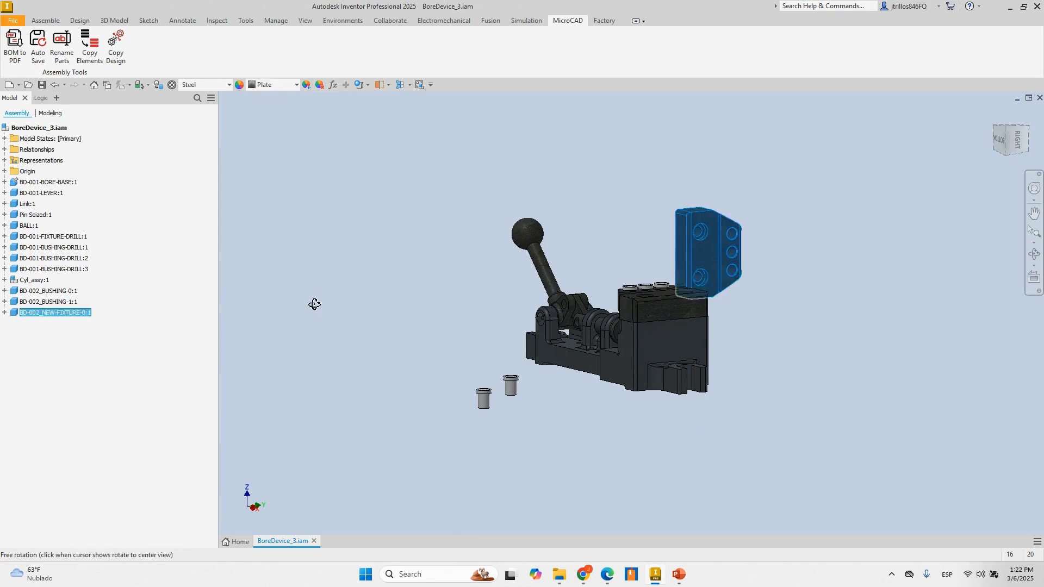
pyautogui.keyDown('shift'); pyautogui.moveTo(314, 304); pyautogui.dragTo(271, 320, button='middle'); pyautogui.keyUp('shift')
pyautogui.scroll(5, 583, 327)
pyautogui.click(677, 339)
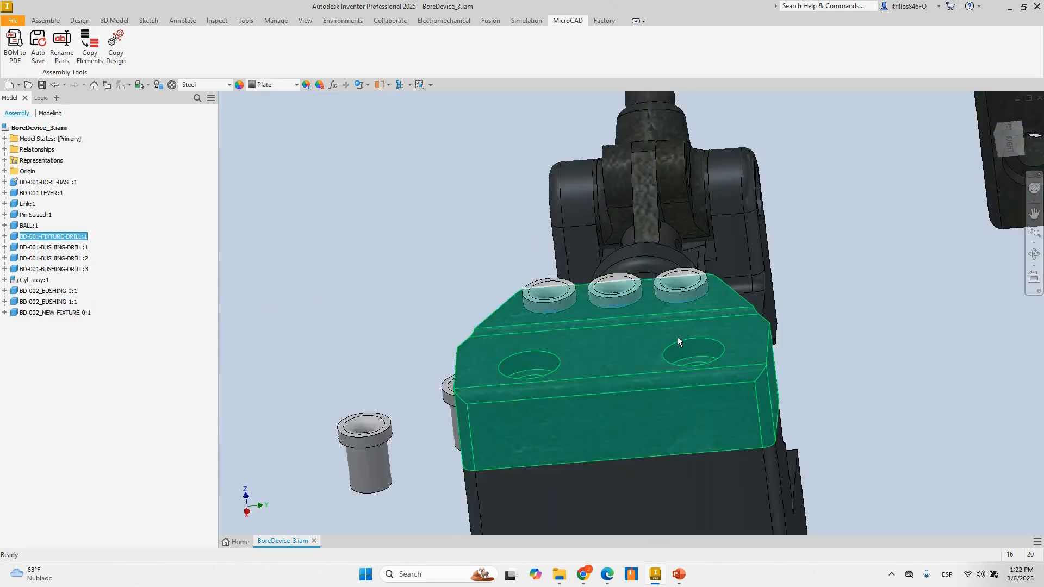
pyautogui.scroll(-5, 677, 337)
pyautogui.keyDown('shift'); pyautogui.moveTo(465, 333); pyautogui.dragTo(651, 291, button='middle'); pyautogui.keyUp('shift')
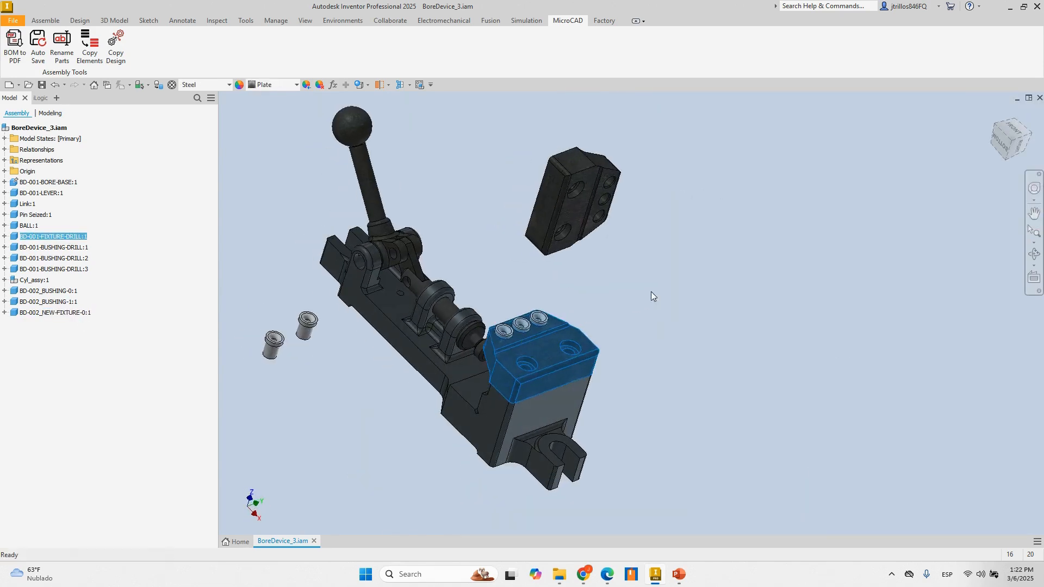
# Edit BD-002_NEW-FIXTURE in place, reduce the upper counterbored hole's inner diameter with a Direct size edit, and return to the assembly.
pyautogui.doubleClick(575, 203)
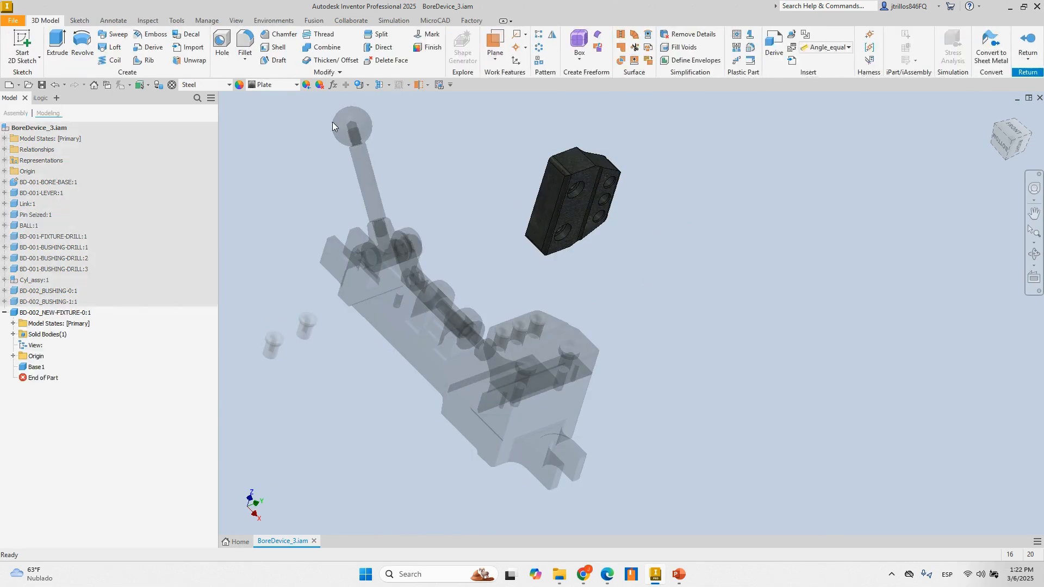
pyautogui.click(379, 47)
pyautogui.scroll(5, 579, 174)
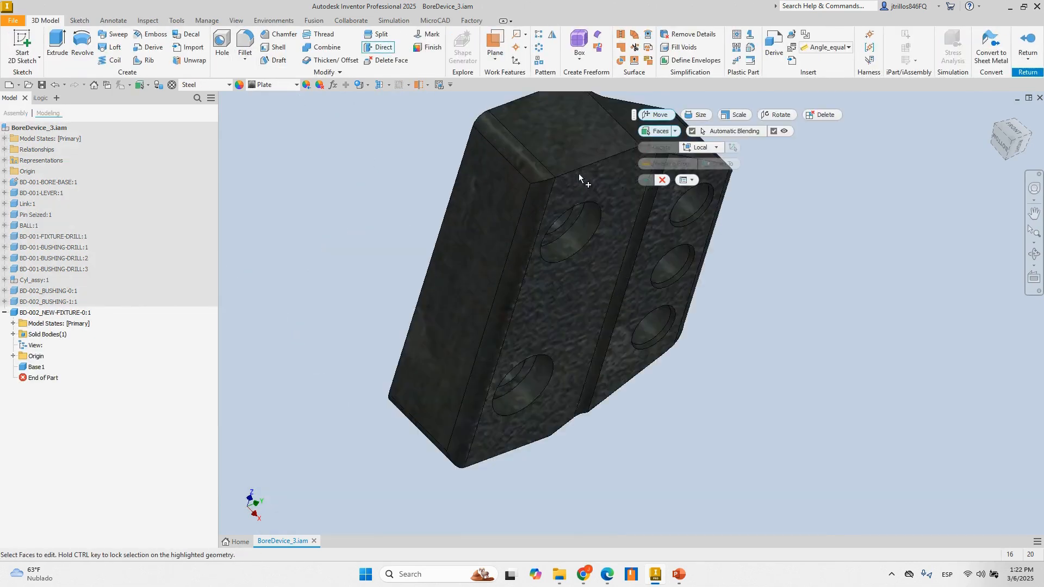
pyautogui.scroll(5, 581, 227)
pyautogui.keyDown('shift'); pyautogui.moveTo(581, 227); pyautogui.dragTo(581, 289, button='middle'); pyautogui.keyUp('shift')
pyautogui.click(582, 291)
pyautogui.scroll(-4, 574, 283)
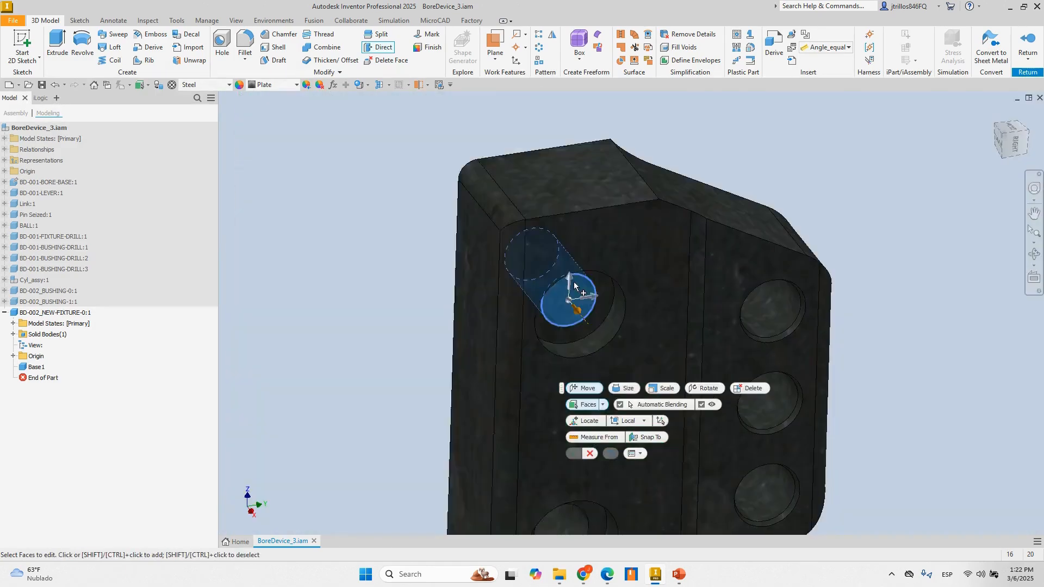
pyautogui.click(624, 387)
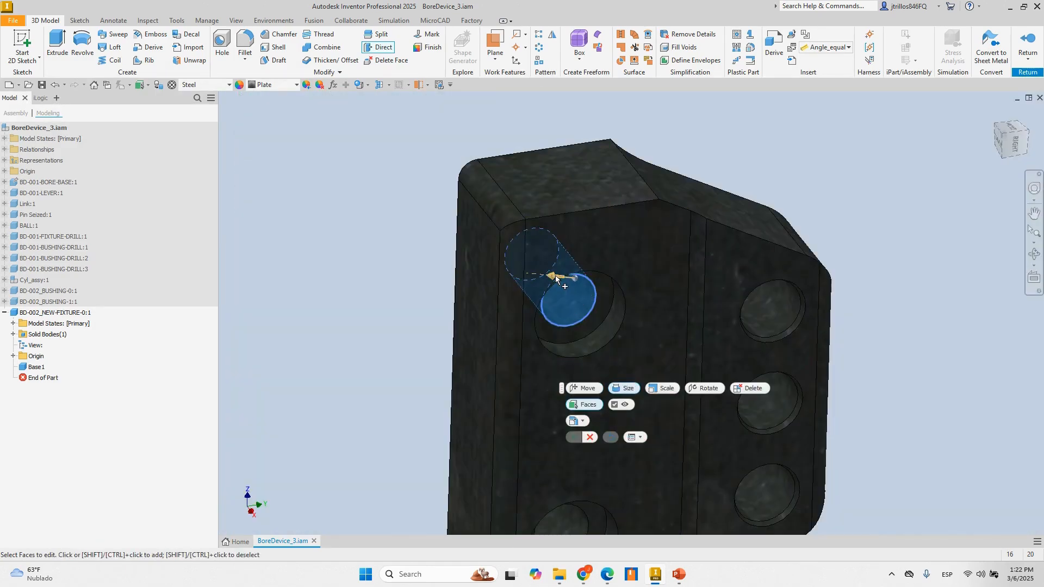
pyautogui.moveTo(555, 276); pyautogui.dragTo(550, 281)
pyautogui.click(582, 381)
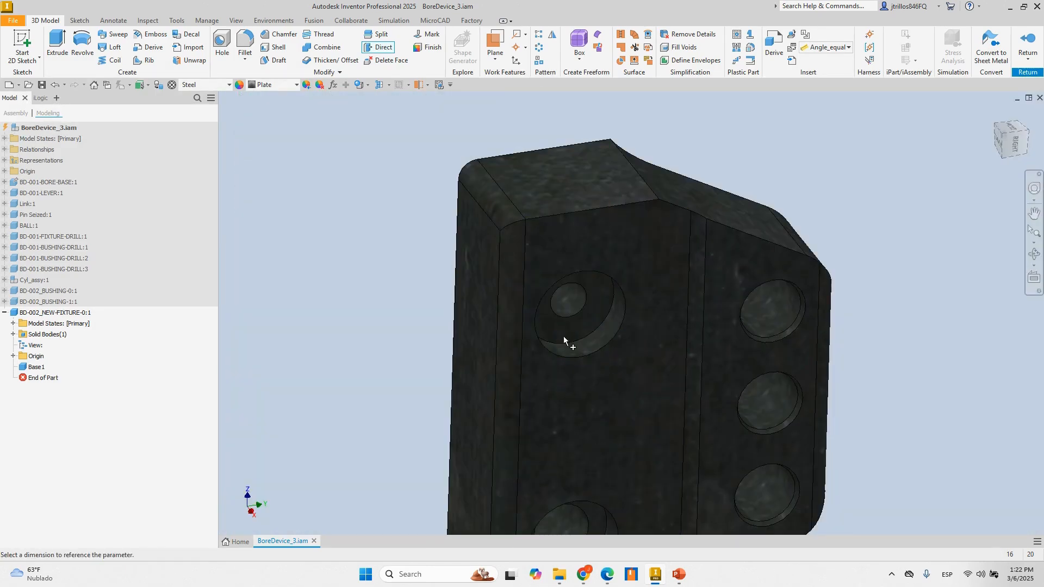
pyautogui.scroll(-5, 544, 288)
pyautogui.click(665, 164)
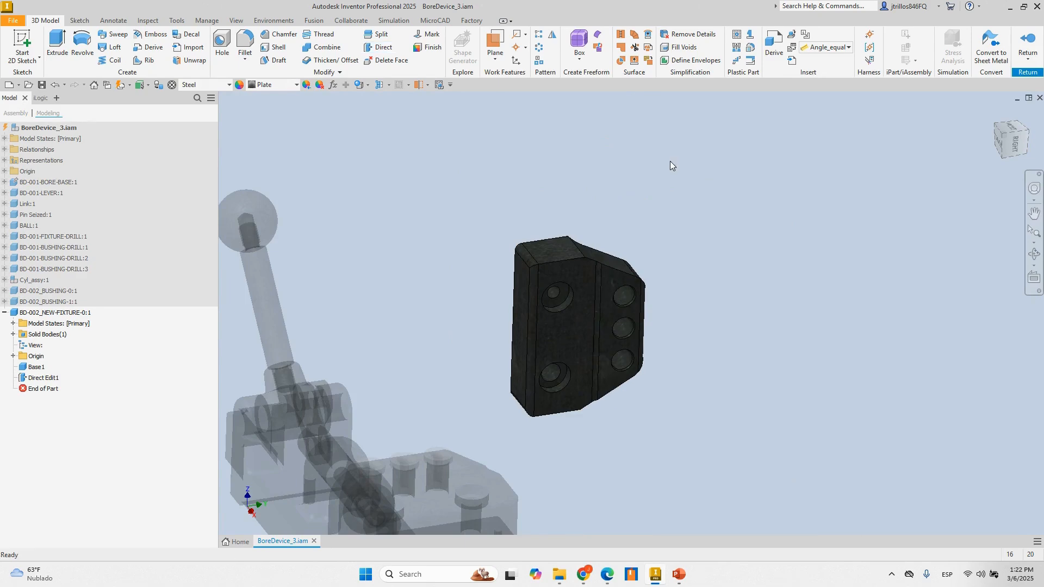
pyautogui.click(1029, 43)
# Compare the holes of the edited fixture copy with those of the original drill fixture and restore the home view.
pyautogui.scroll(-3, 579, 291)
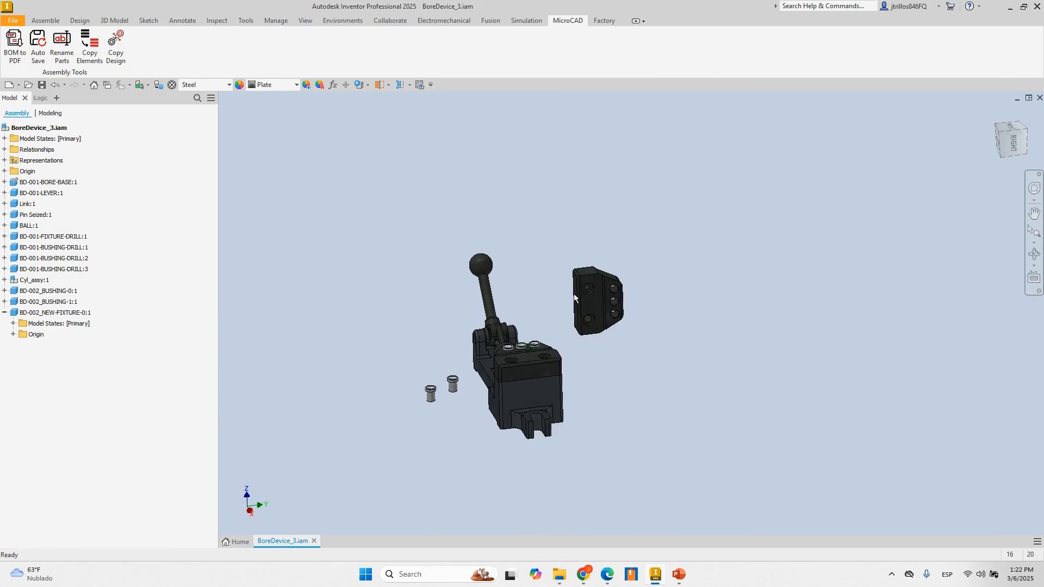
pyautogui.scroll(5, 576, 294)
pyautogui.scroll(-4, 598, 288)
pyautogui.scroll(3, 642, 296)
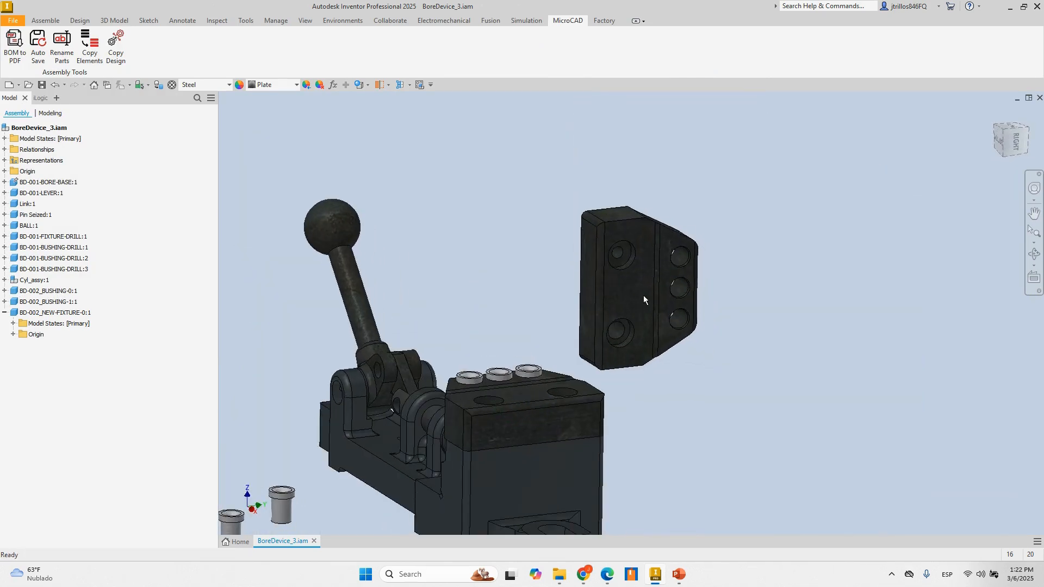
pyautogui.keyDown('shift'); pyautogui.moveTo(644, 296); pyautogui.dragTo(650, 312, button='middle'); pyautogui.keyUp('shift')
pyautogui.click(562, 426)
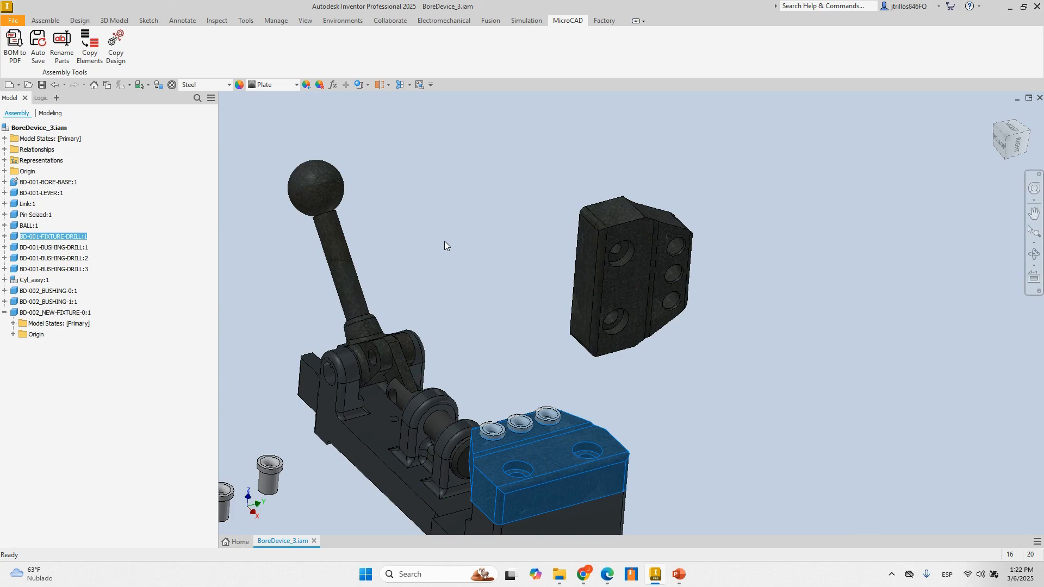
pyautogui.click(45, 20)
pyautogui.click(638, 165)
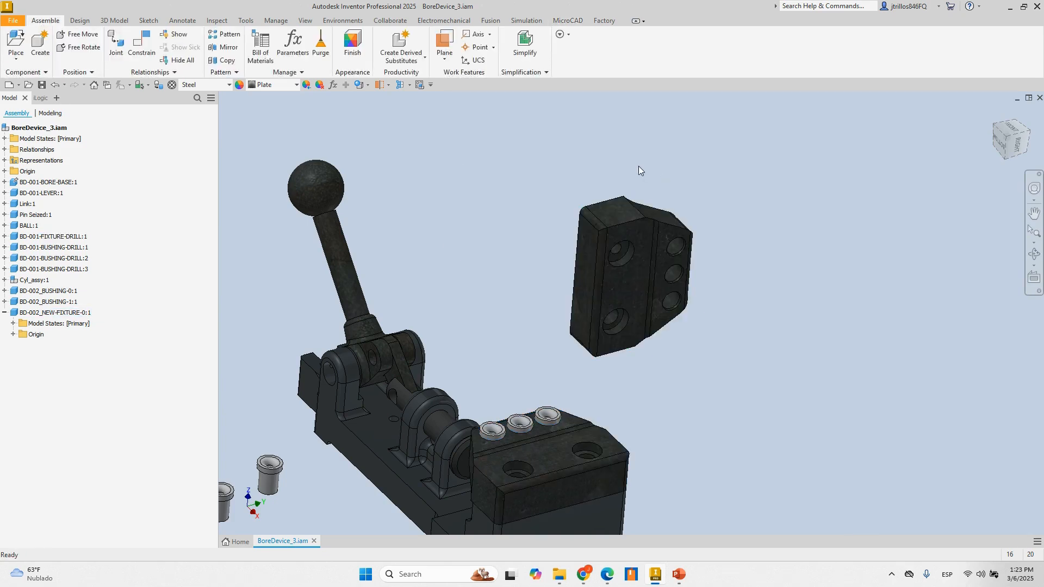
pyautogui.press('F6')
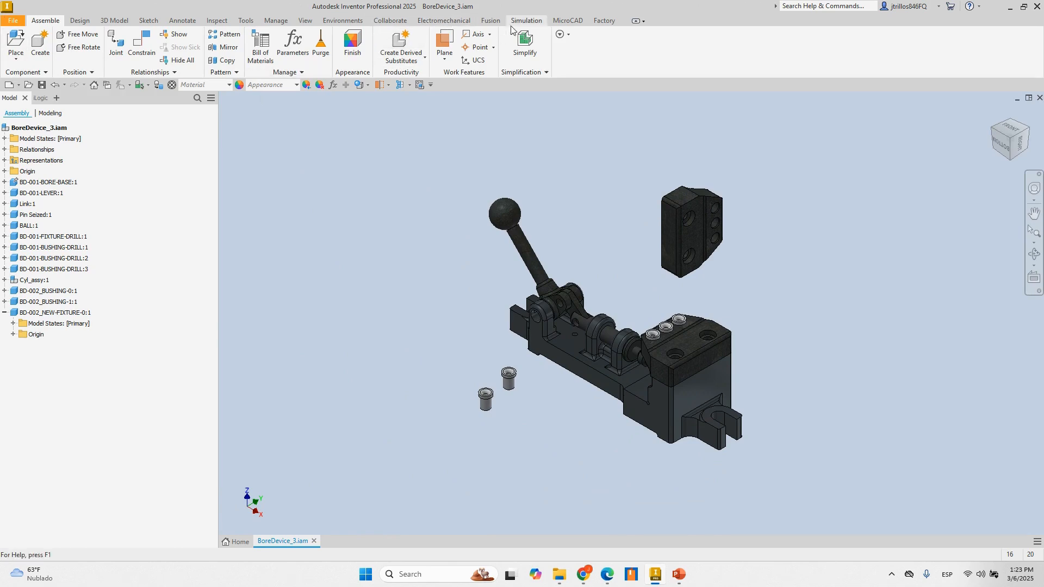
# Start the MicroCAD Copy Design tool for BoreDevice_3 and enable copying of the referenced elements.
pyautogui.click(567, 21)
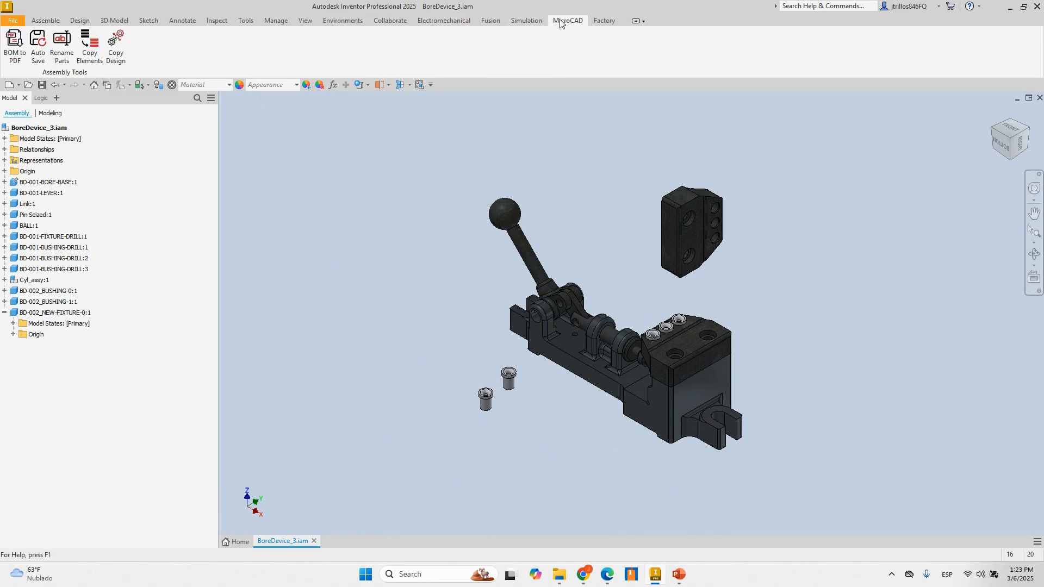
pyautogui.click(123, 42)
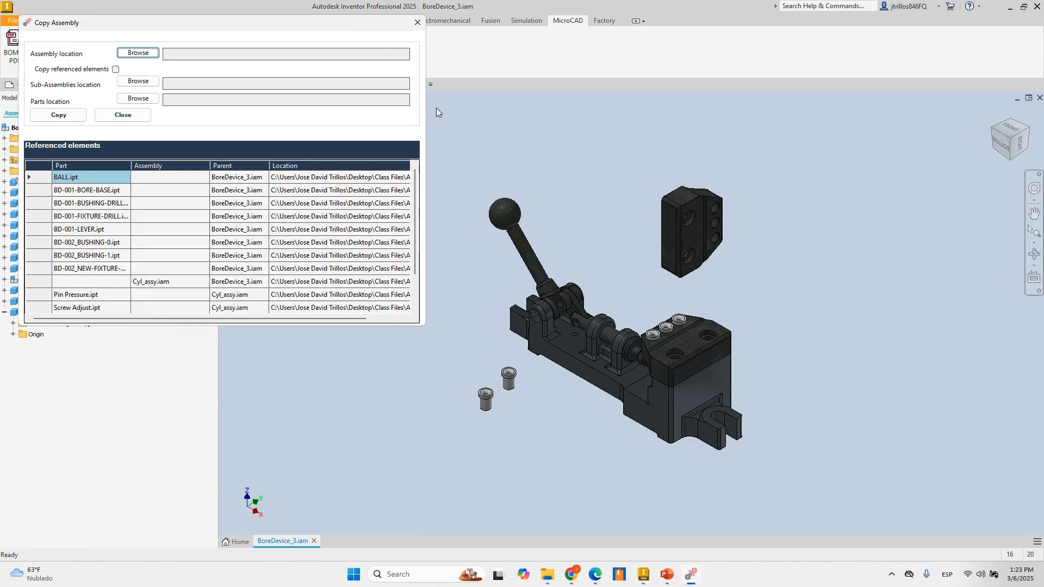
pyautogui.moveTo(357, 27); pyautogui.dragTo(629, 98)
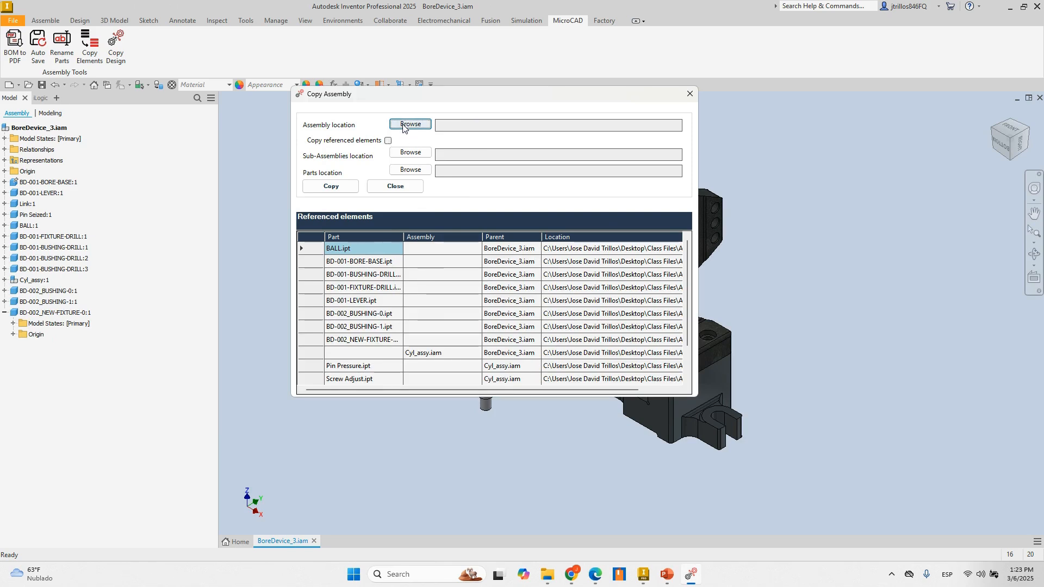
pyautogui.click(385, 141)
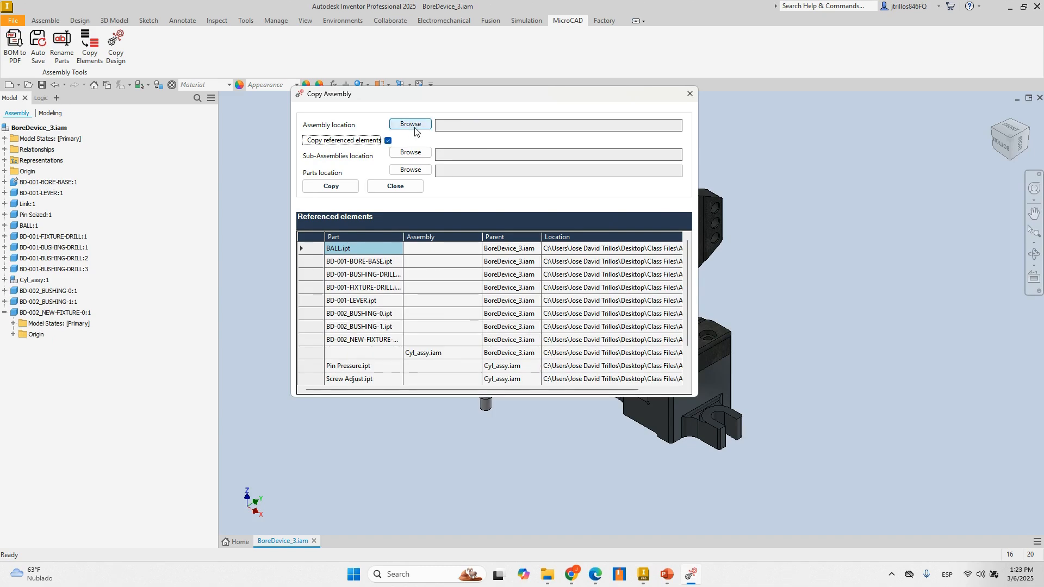
# Create a NEW_PROJECT folder inside Class Files and set it as the assembly location.
pyautogui.click(412, 125)
pyautogui.moveTo(624, 112); pyautogui.dragTo(728, 146)
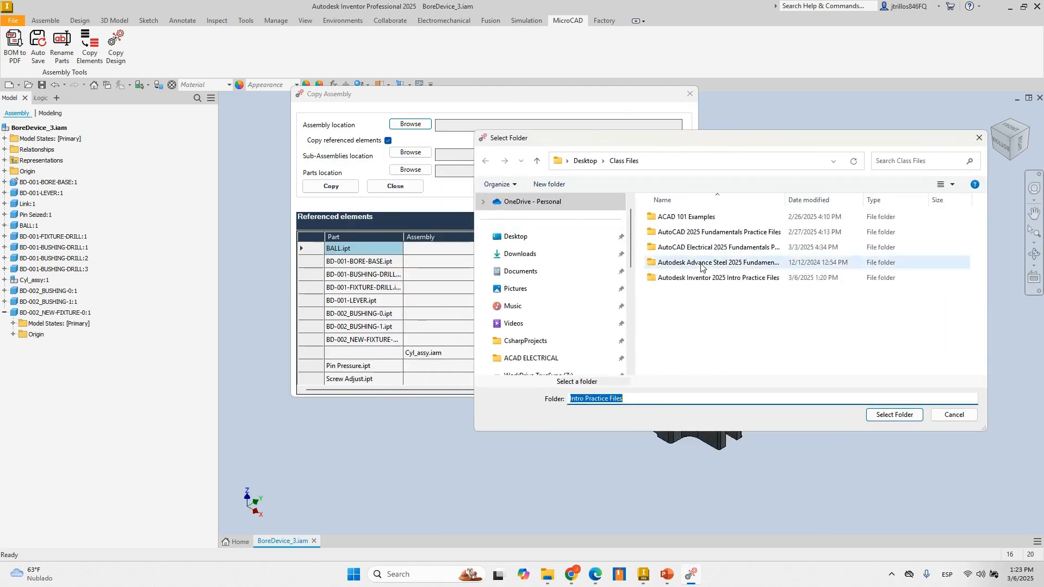
pyautogui.click(537, 182)
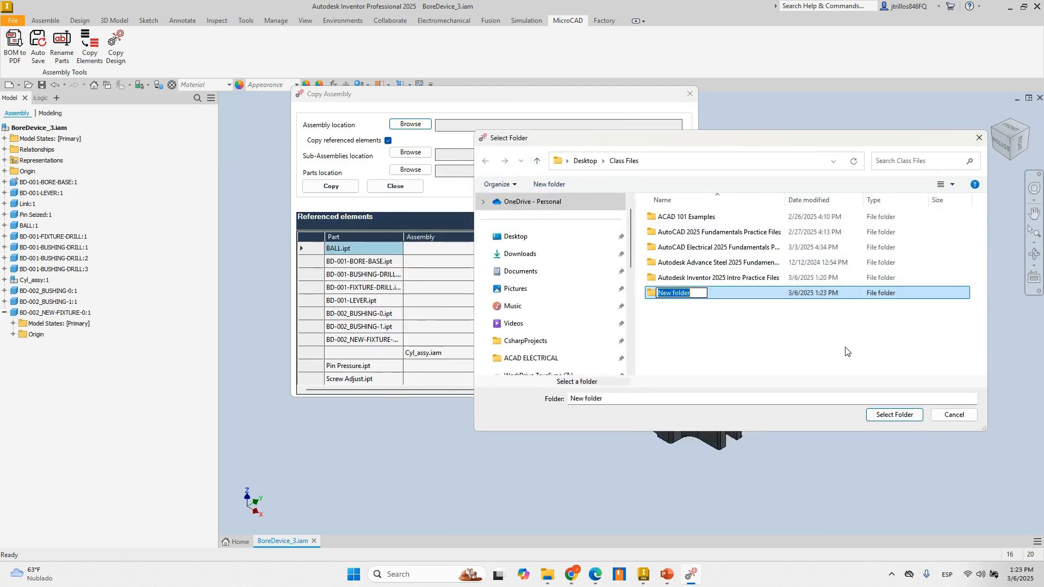
pyautogui.write('NEW_PROJECT_')
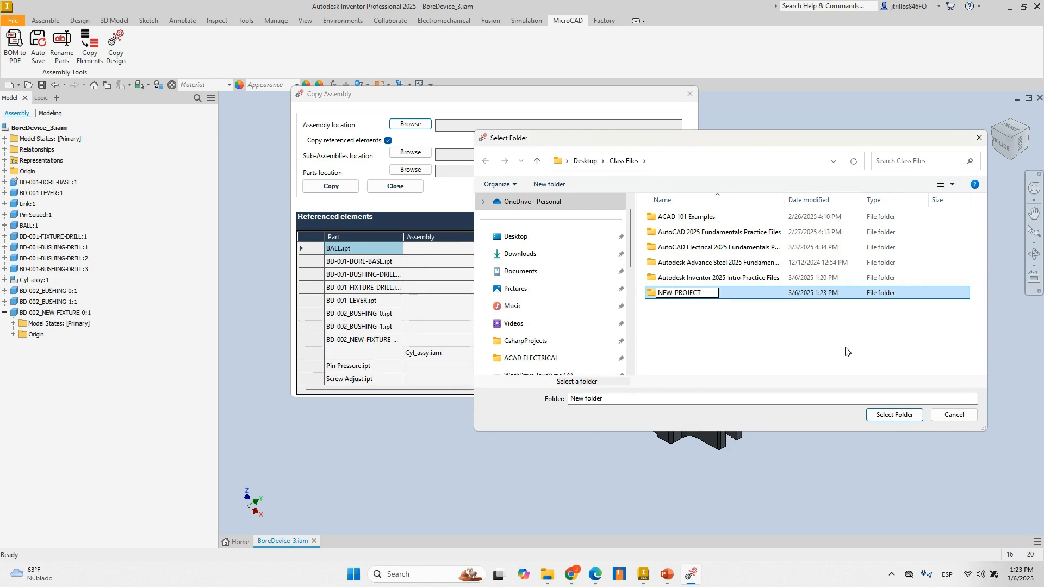
pyautogui.press('Return')
pyautogui.press('Return')
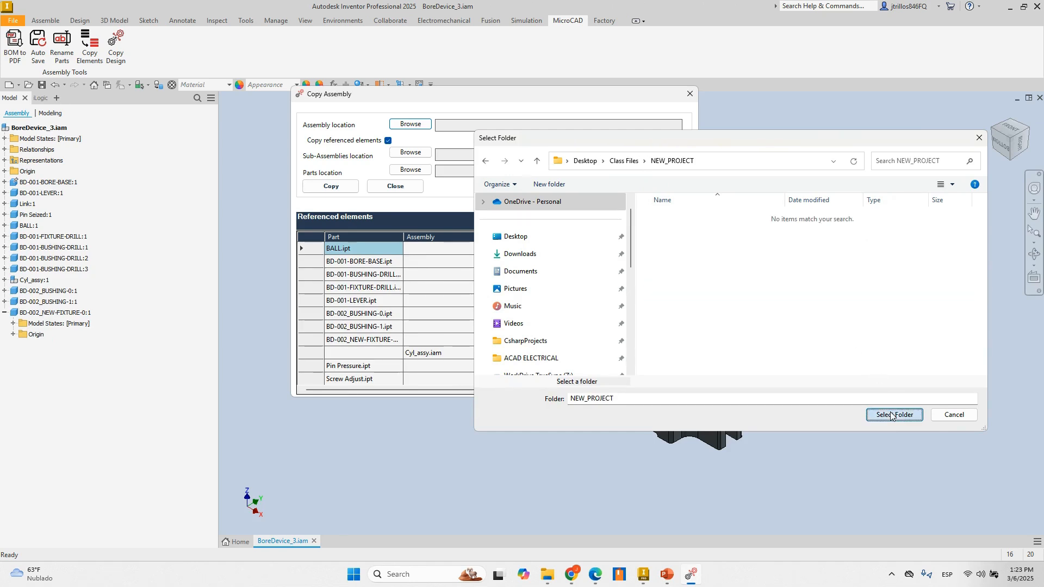
pyautogui.click(893, 414)
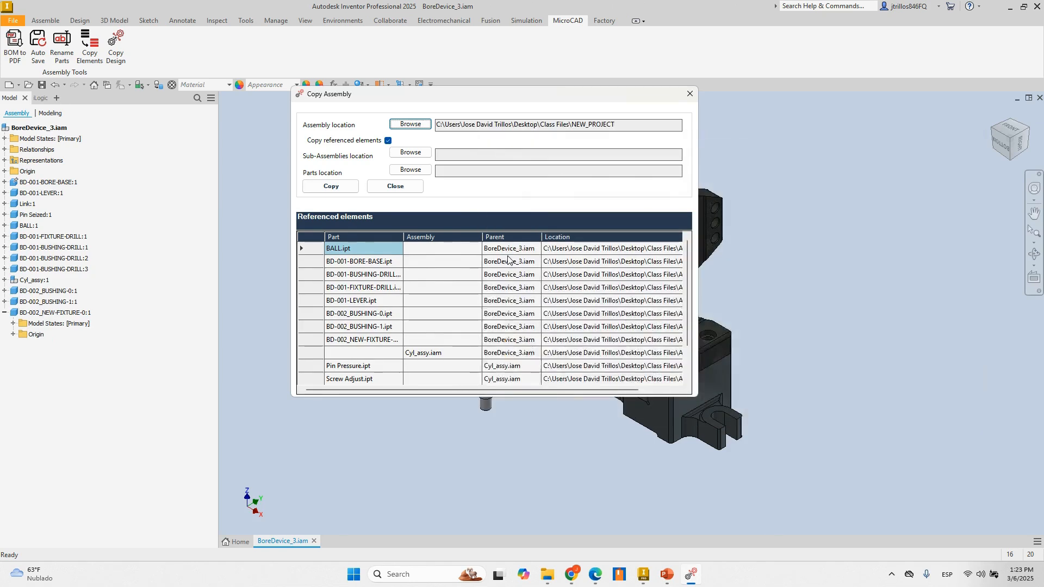
# Set the sub-assemblies location to the NEW_PROJECT folder.
pyautogui.click(416, 152)
pyautogui.click(714, 296)
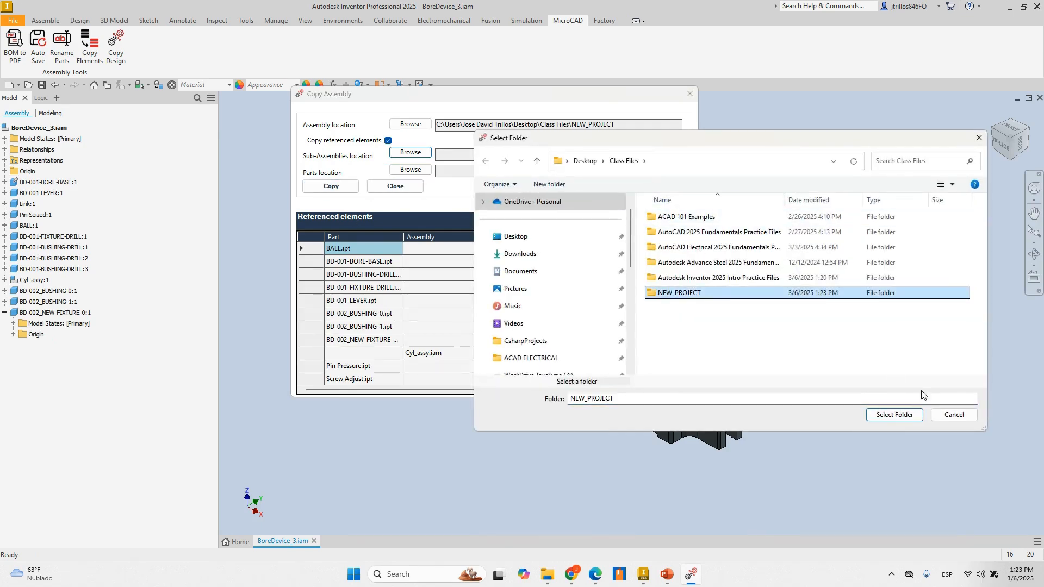
pyautogui.click(895, 414)
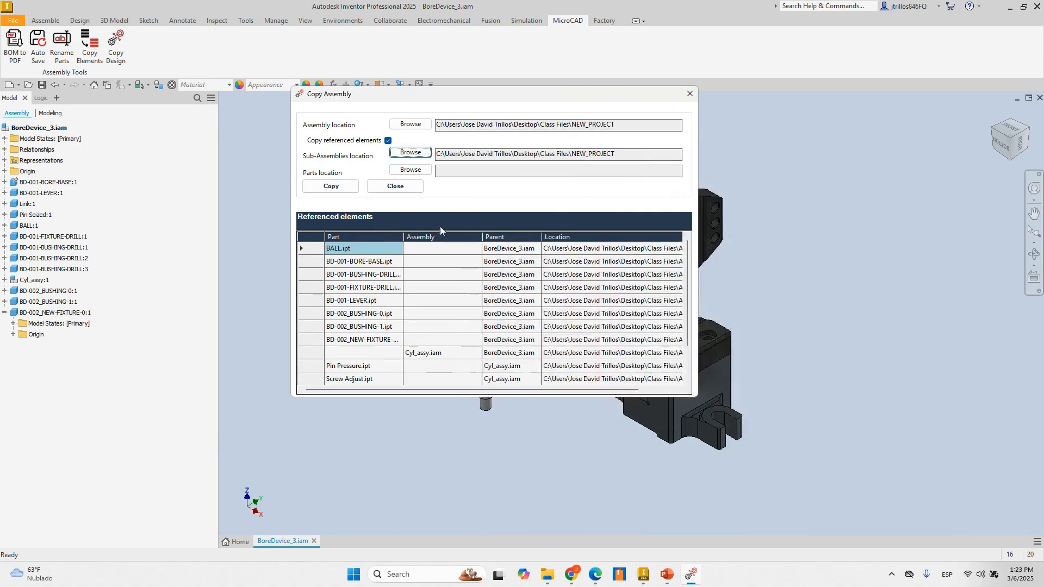
# Set the parts location to a new PARTS folder inside NEW_PROJECT and copy the assembly with its referenced components.
pyautogui.click(411, 170)
pyautogui.doubleClick(730, 298)
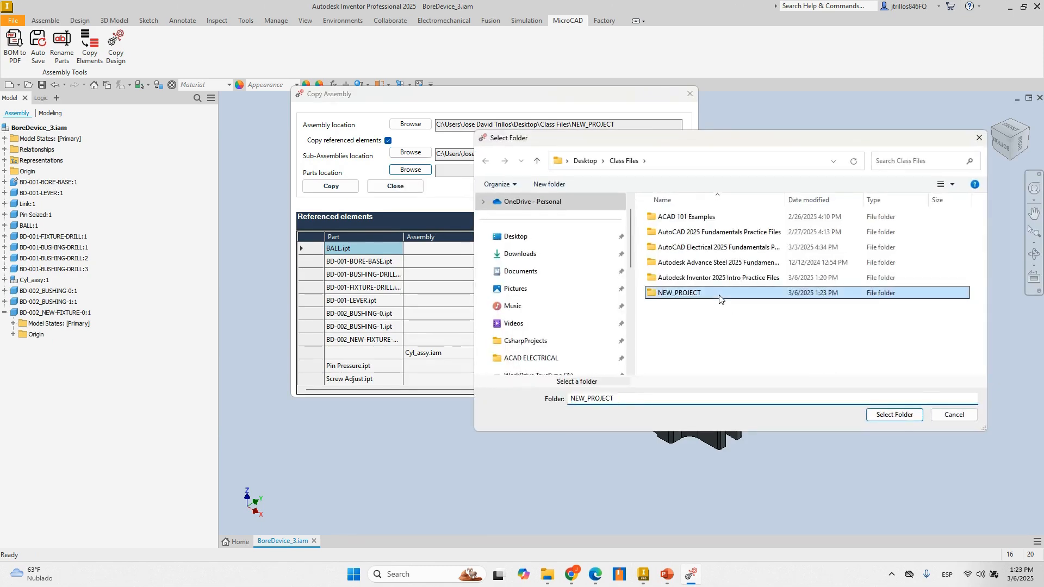
pyautogui.click(549, 184)
pyautogui.write('PARTS')
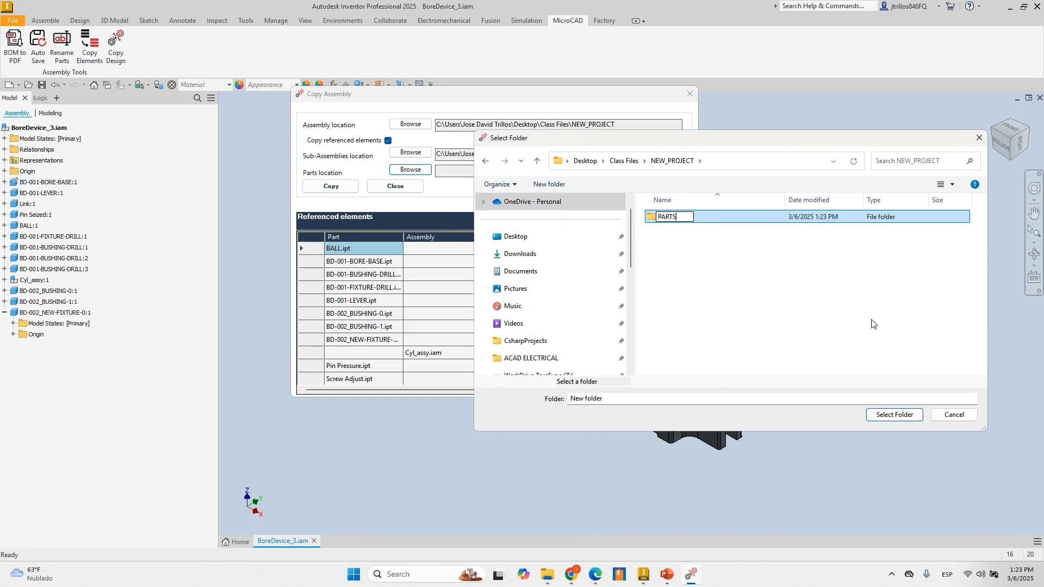
pyautogui.press('Return')
pyautogui.click(894, 415)
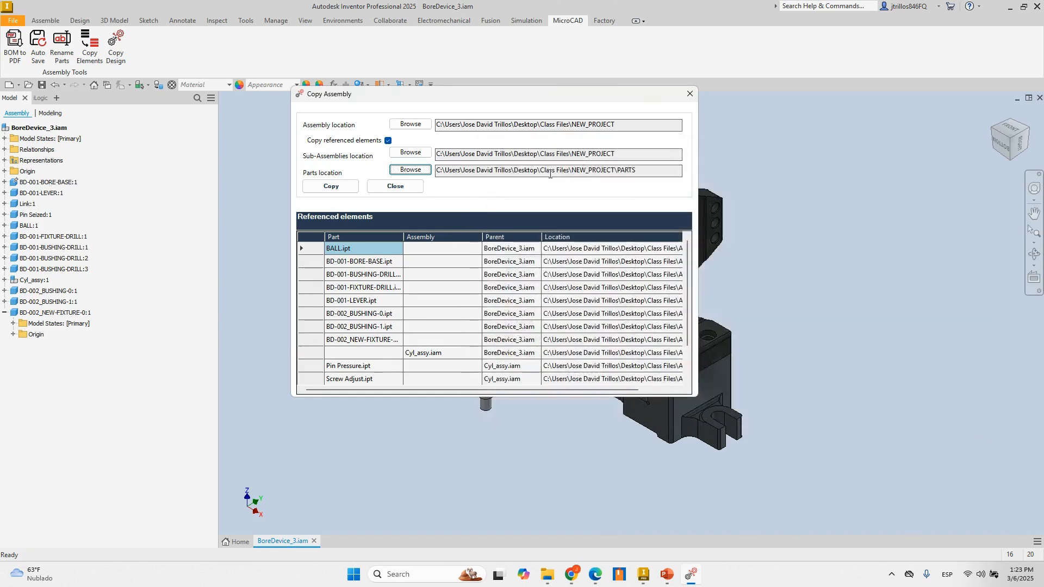
pyautogui.click(329, 187)
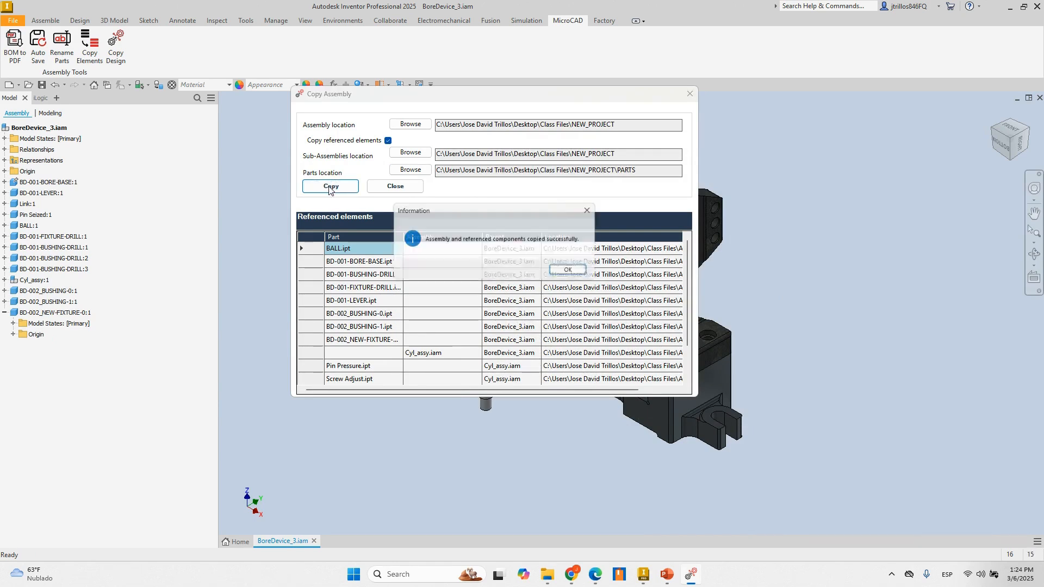
pyautogui.click(563, 272)
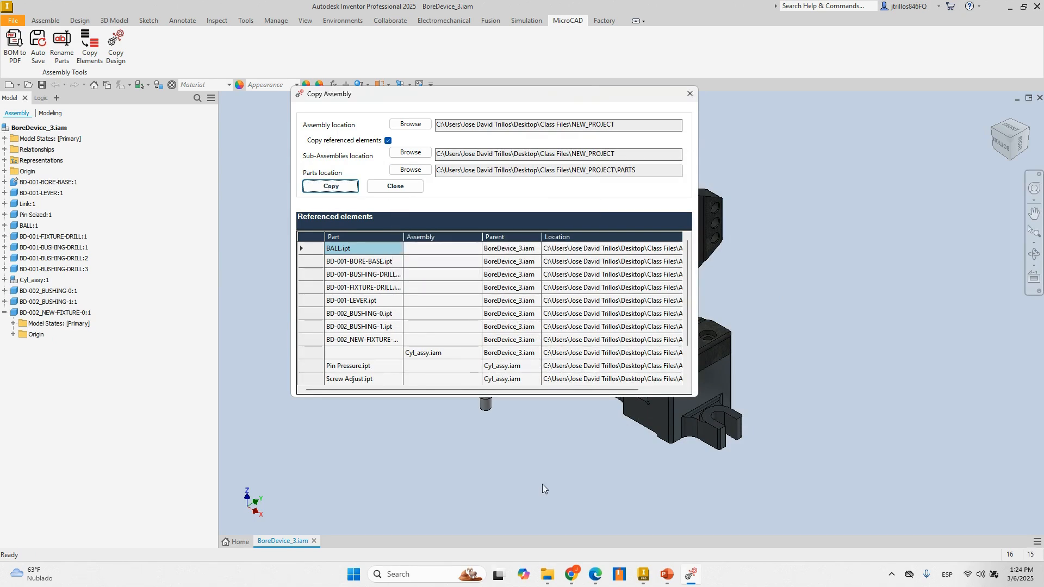
# Switch to File Explorer and examine the copied files in the NEW_PROJECT folder, including its OldVersions and PARTS subfolders.
pyautogui.moveTo(561, 575)
pyautogui.click(573, 514)
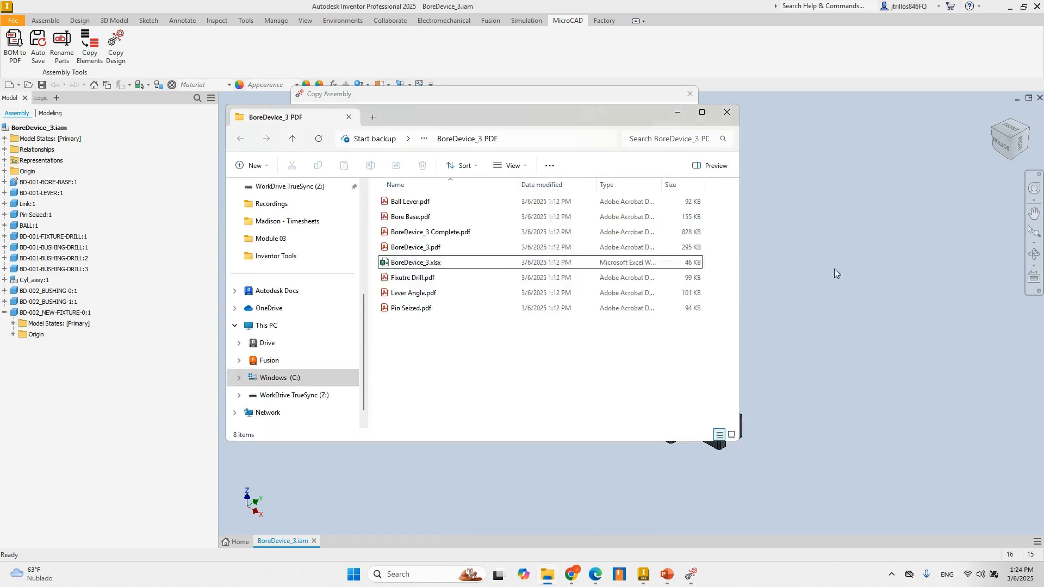
pyautogui.moveTo(555, 578)
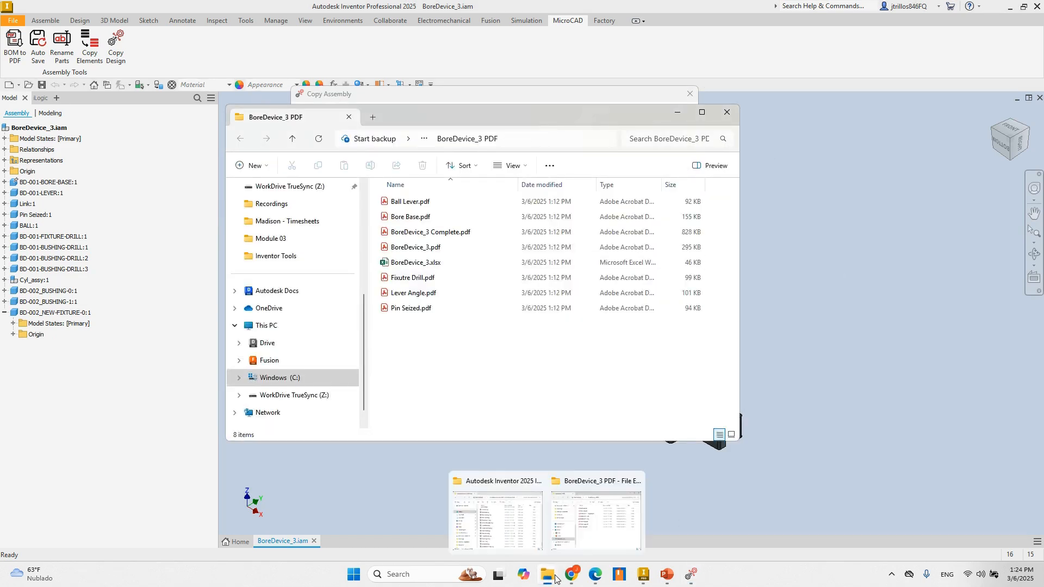
pyautogui.doubleClick(292, 139)
pyautogui.doubleClick(412, 278)
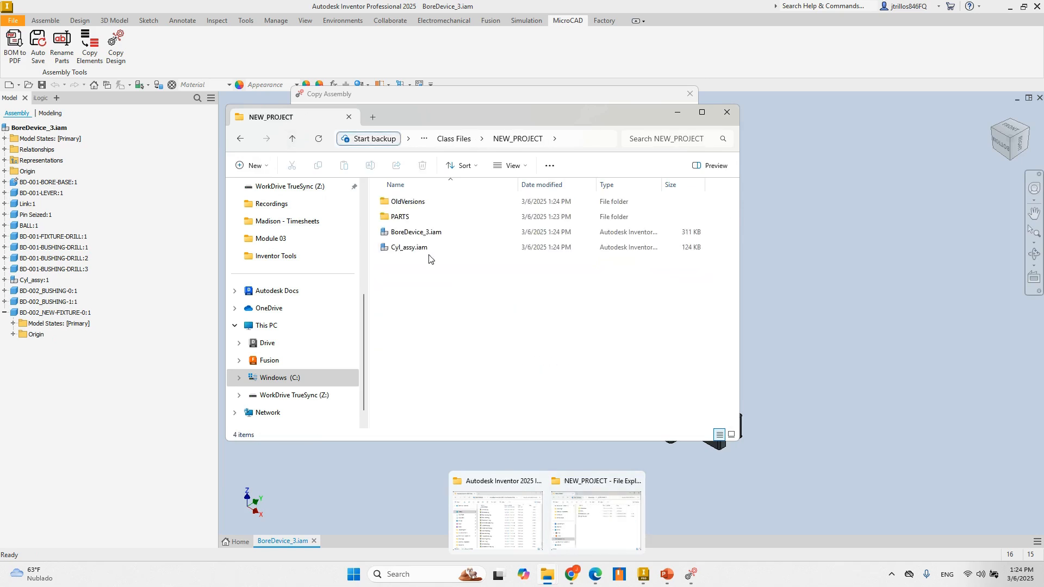
pyautogui.doubleClick(413, 205)
pyautogui.hotkey('alt', 'Left')
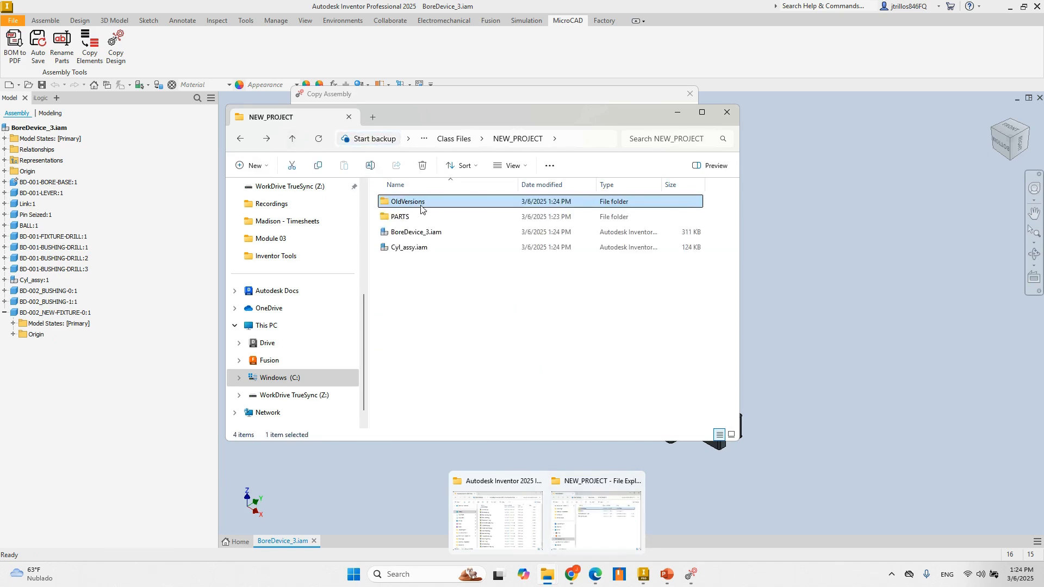
pyautogui.doubleClick(414, 217)
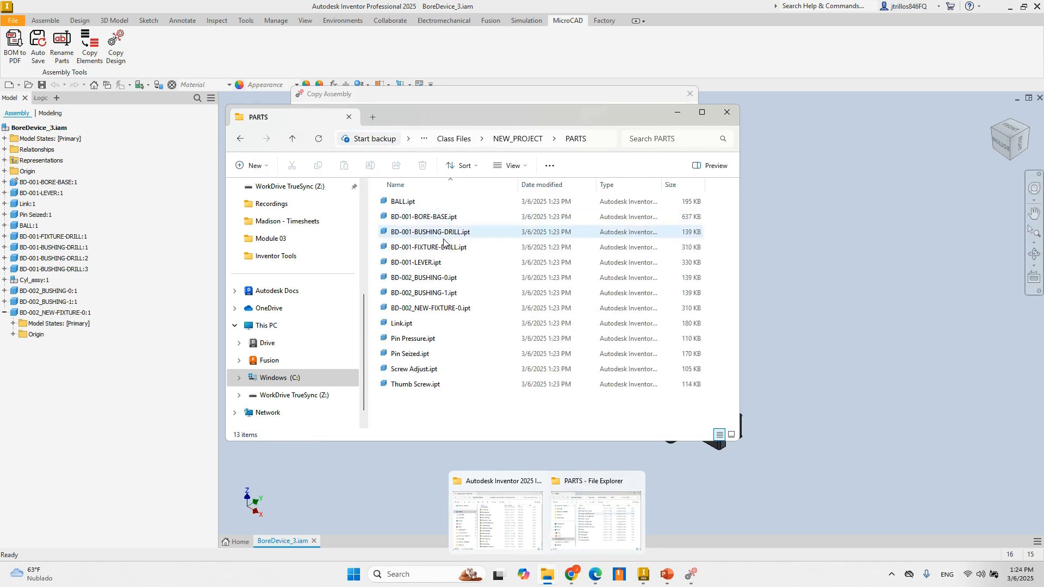
pyautogui.click(522, 139)
pyautogui.click(484, 287)
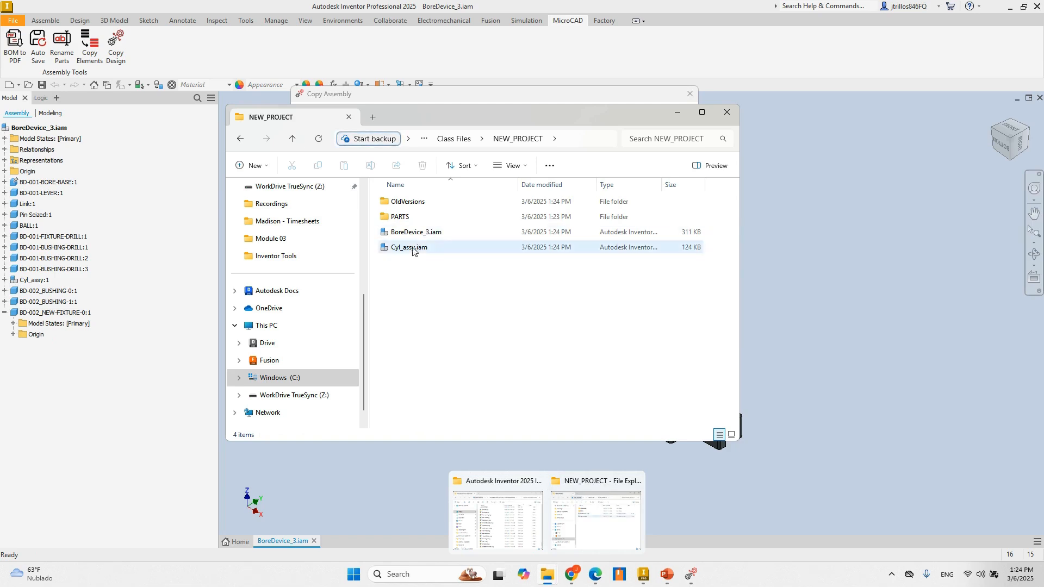
pyautogui.doubleClick(410, 218)
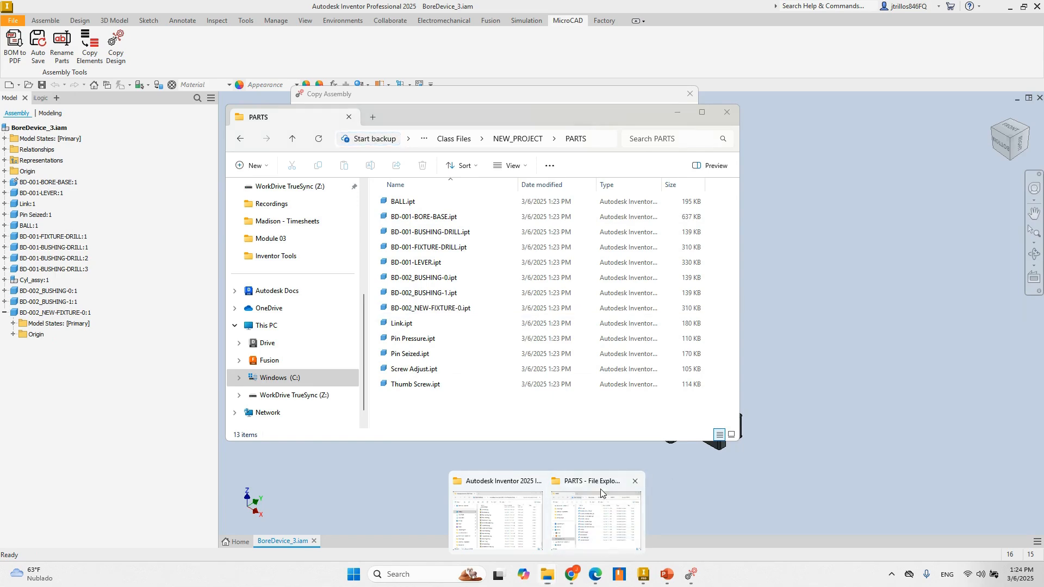
pyautogui.moveTo(596, 118); pyautogui.dragTo(736, 133)
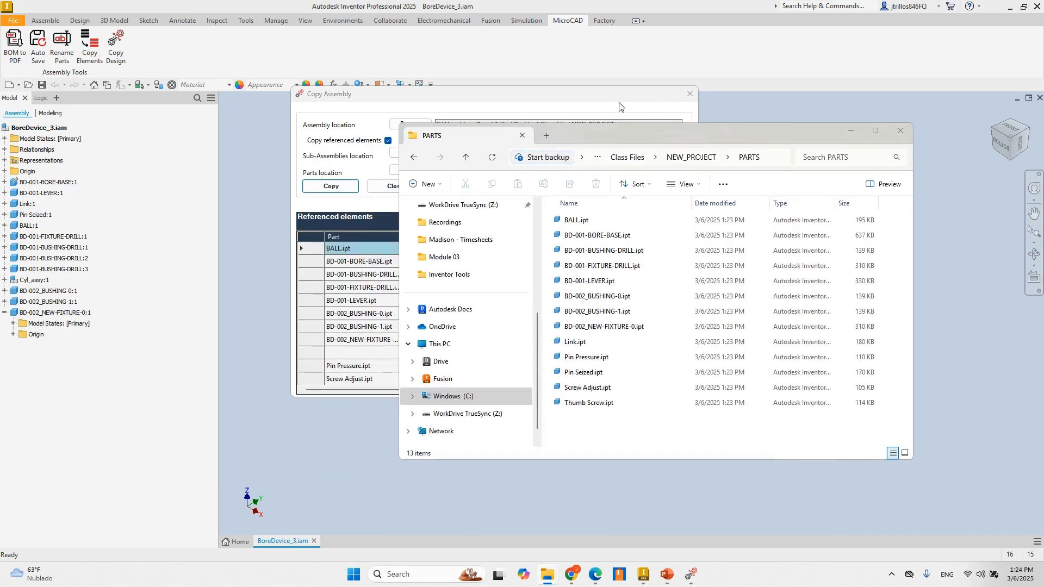
# Close the Copy Assembly dialog and return to the BoreDevice_3 assembly in Inventor.
pyautogui.click(619, 104)
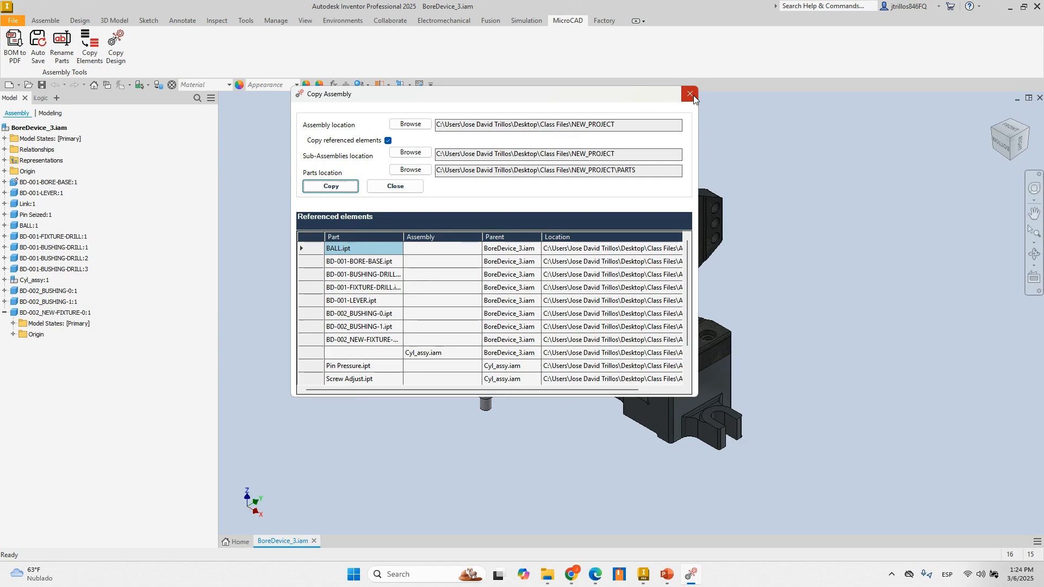
pyautogui.click(690, 94)
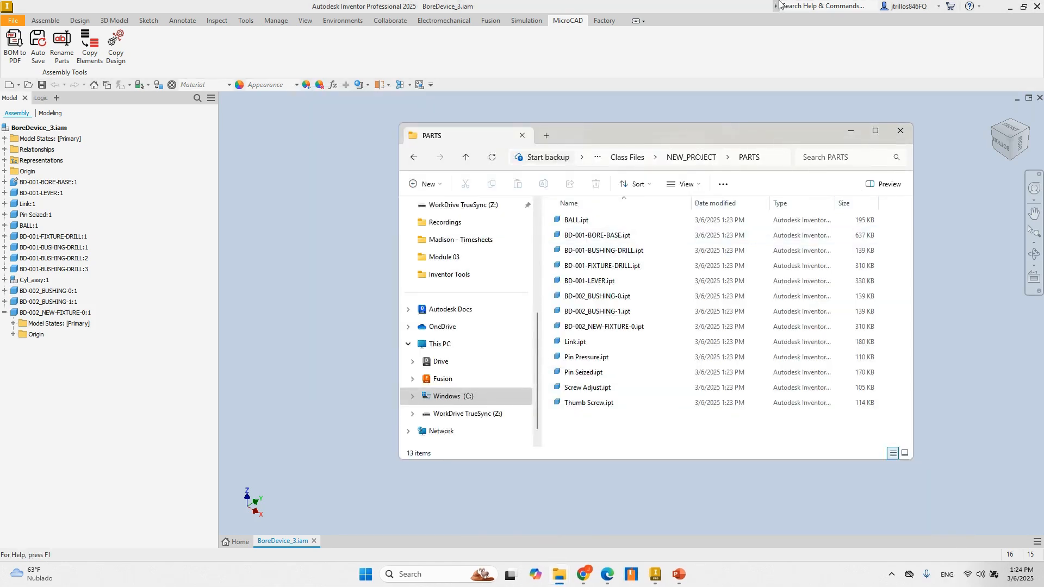
pyautogui.click(778, 5)
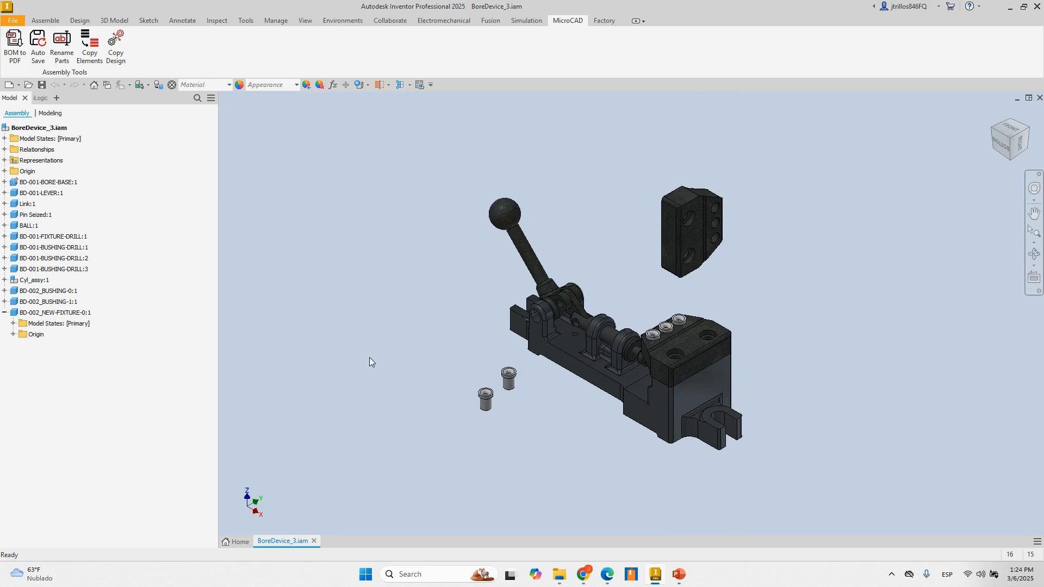
# Create a new part file and start the MicroCAD Create Bolt tool in it.
pyautogui.click(19, 86)
pyautogui.click(31, 146)
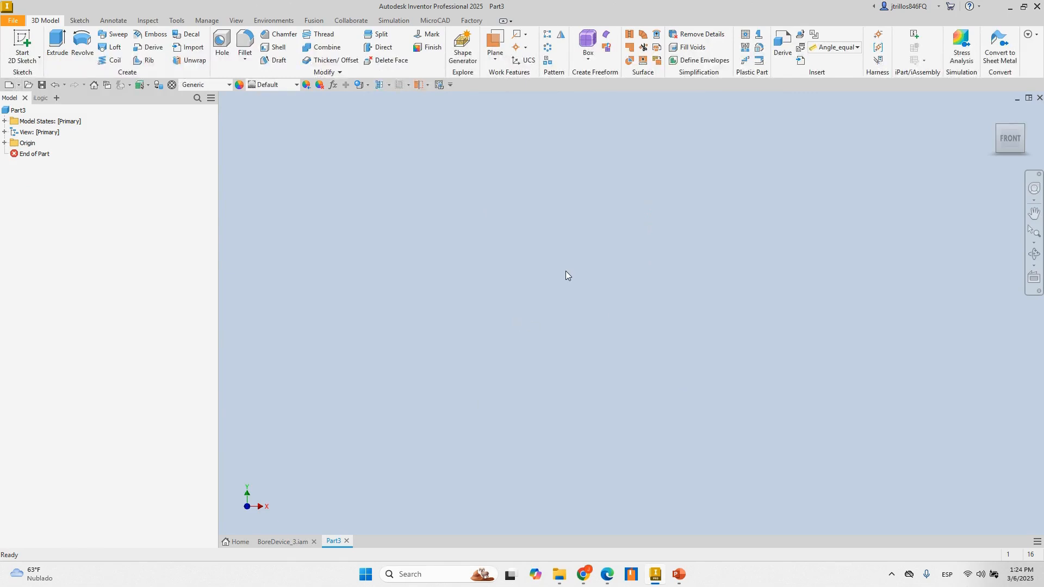
pyautogui.click(446, 22)
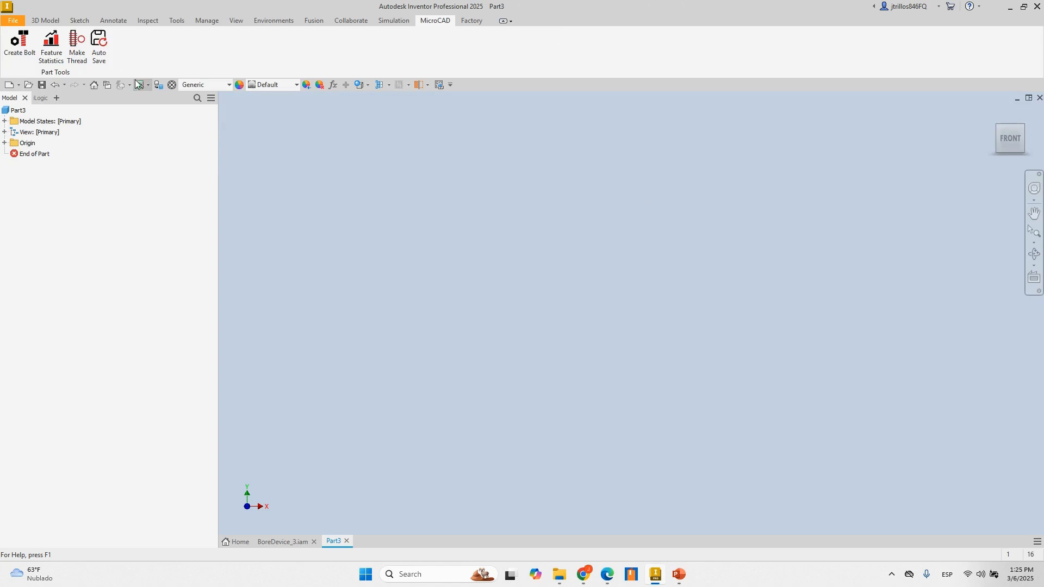
pyautogui.click(7, 45)
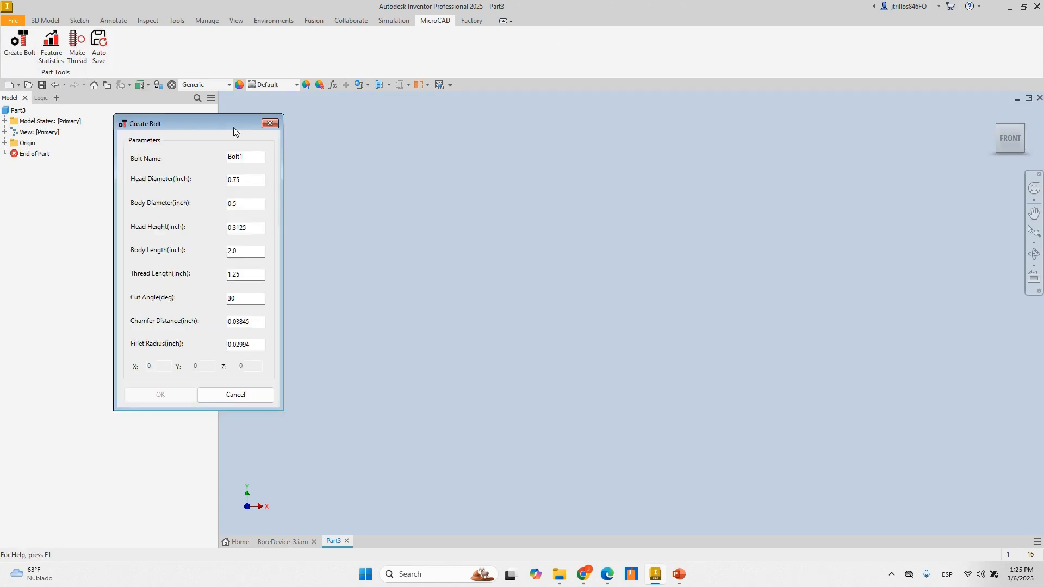
pyautogui.moveTo(233, 125); pyautogui.dragTo(388, 158)
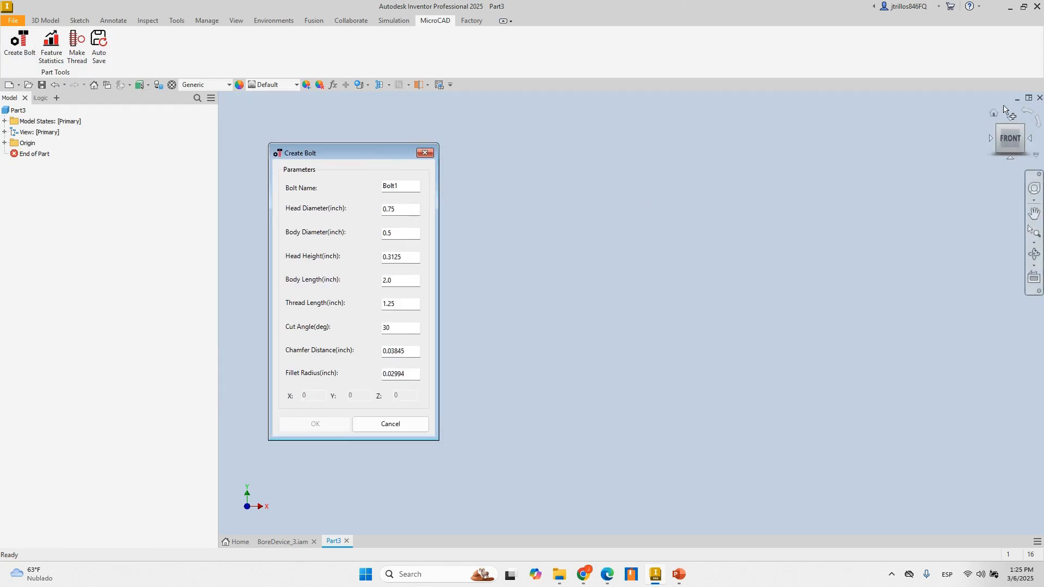
# Place the bolt's insertion point at X 0, Y 0, Z 0 and create Bolt1 with the default dimensions.
pyautogui.click(994, 113)
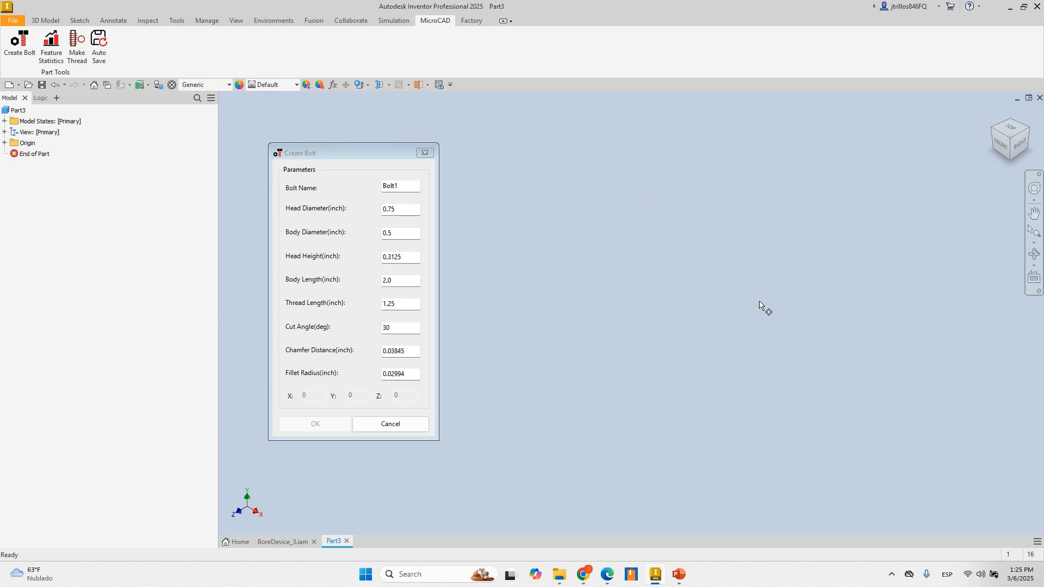
pyautogui.click(624, 356)
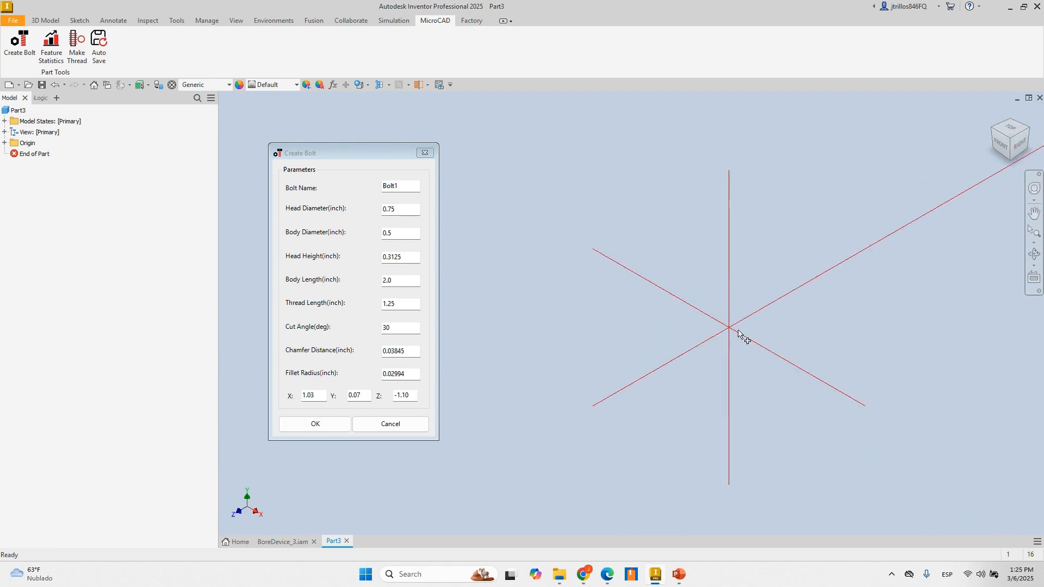
pyautogui.moveTo(324, 396); pyautogui.dragTo(250, 392)
pyautogui.write('0')
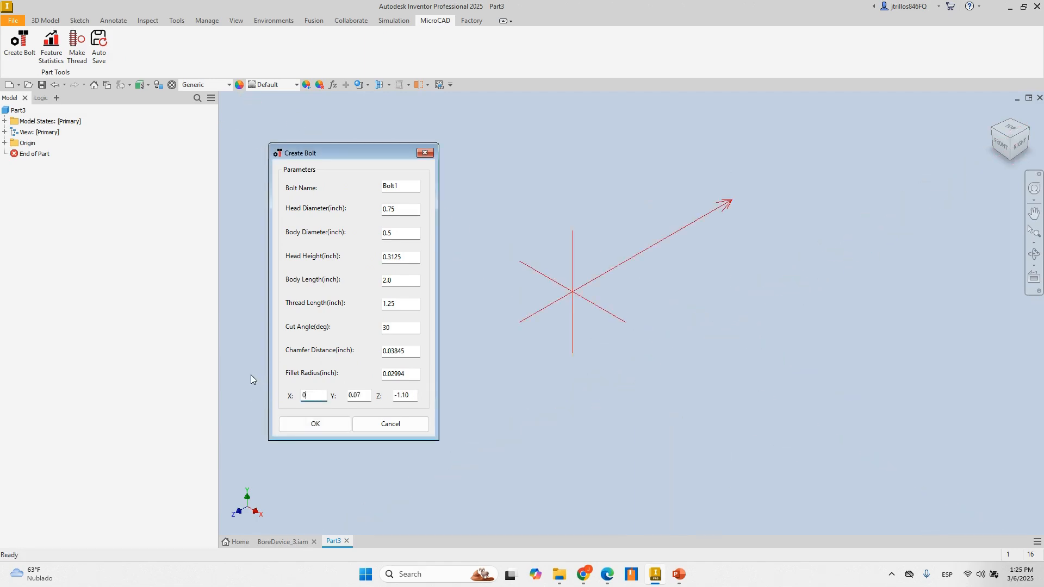
pyautogui.moveTo(381, 396); pyautogui.dragTo(274, 396)
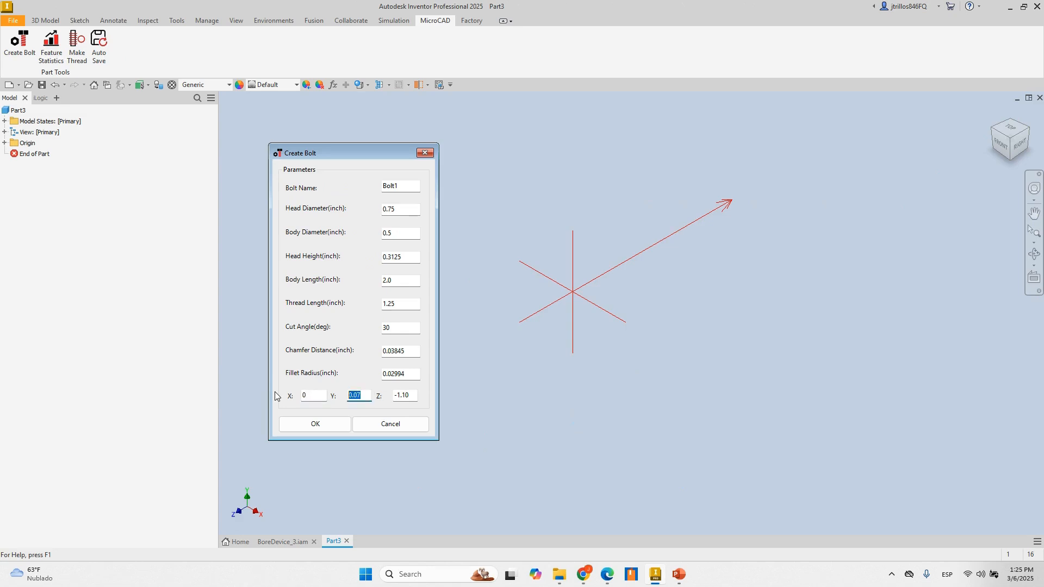
pyautogui.write('0')
pyautogui.moveTo(405, 399); pyautogui.dragTo(364, 395)
pyautogui.write('0')
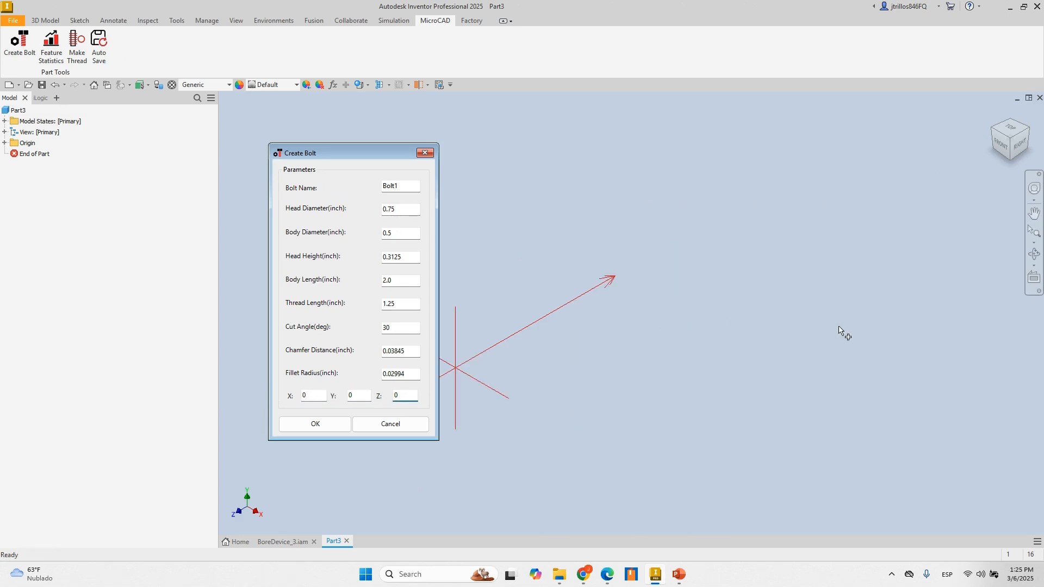
pyautogui.moveTo(366, 145); pyautogui.dragTo(256, 141)
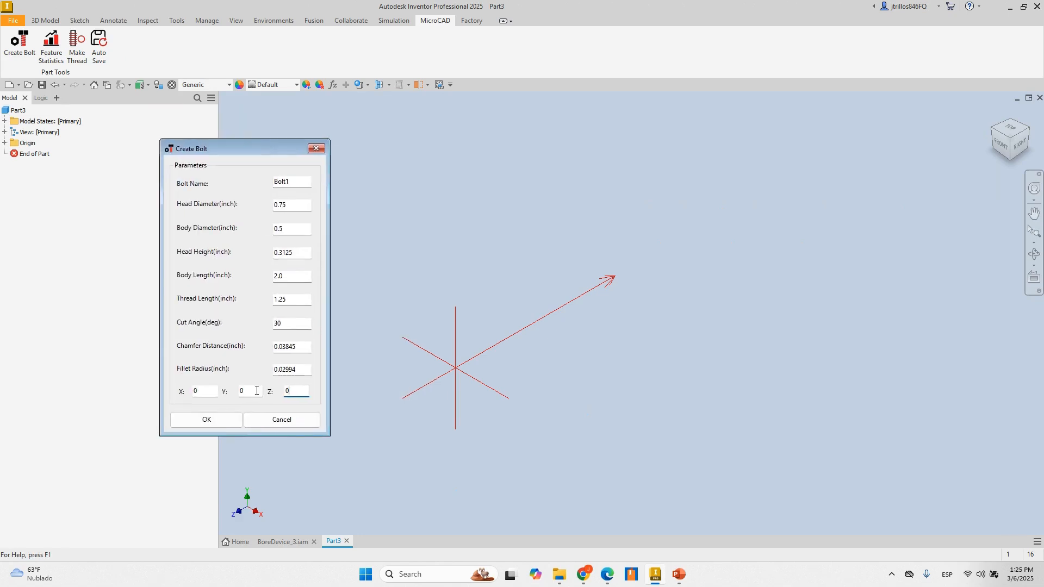
pyautogui.click(227, 422)
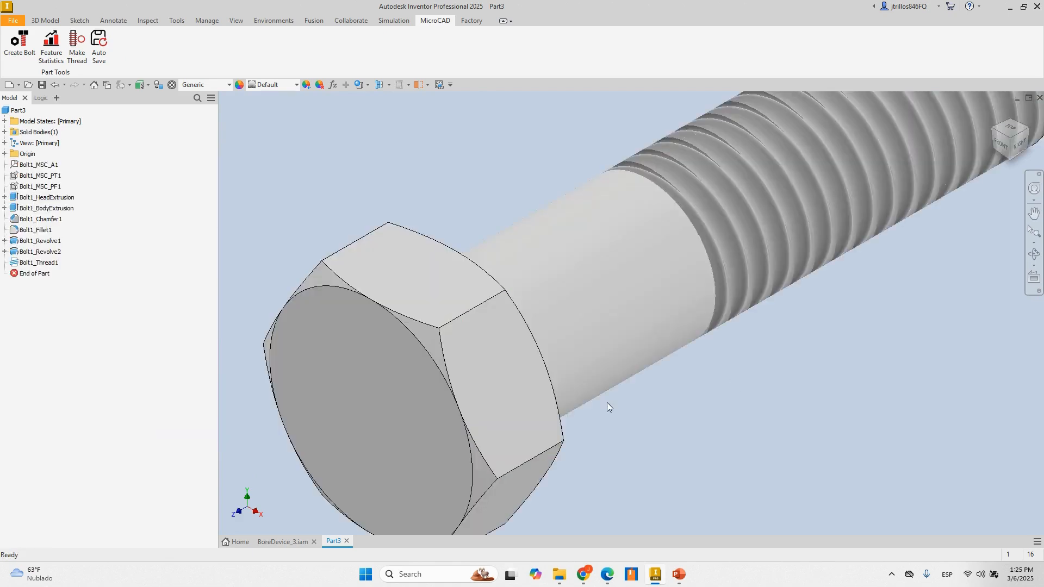
# Examine the bolt from several sides, including its head, shank and thread, together with its features in the model tree.
pyautogui.scroll(-5, 607, 403)
pyautogui.scroll(3, 611, 398)
pyautogui.keyDown('shift'); pyautogui.moveTo(657, 354); pyautogui.dragTo(527, 345, button='middle'); pyautogui.keyUp('shift')
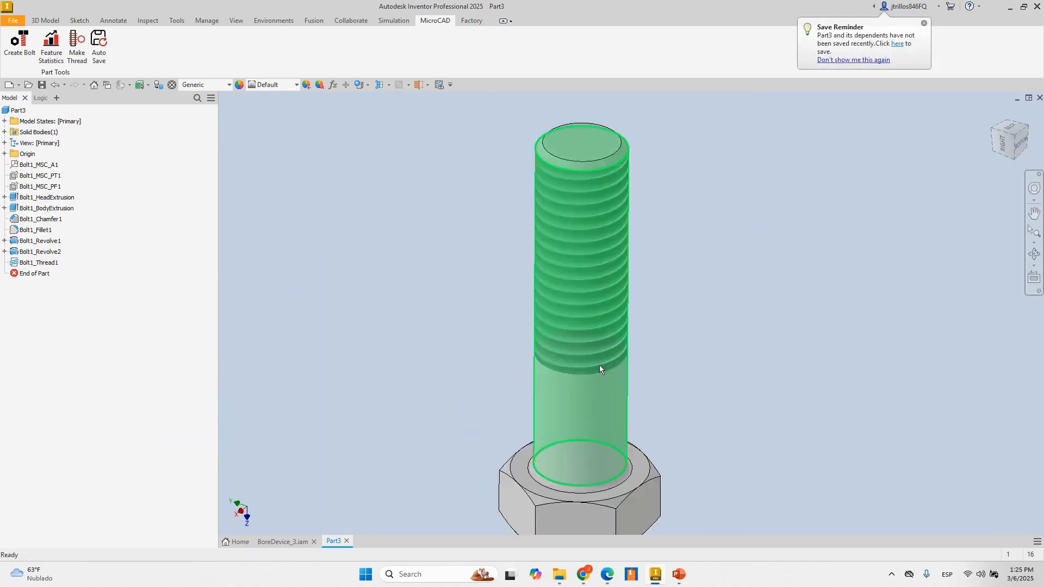
pyautogui.keyDown('shift'); pyautogui.moveTo(599, 365); pyautogui.dragTo(647, 359, button='middle'); pyautogui.keyUp('shift')
pyautogui.keyDown('shift'); pyautogui.moveTo(703, 410); pyautogui.dragTo(711, 383, button='middle'); pyautogui.keyUp('shift')
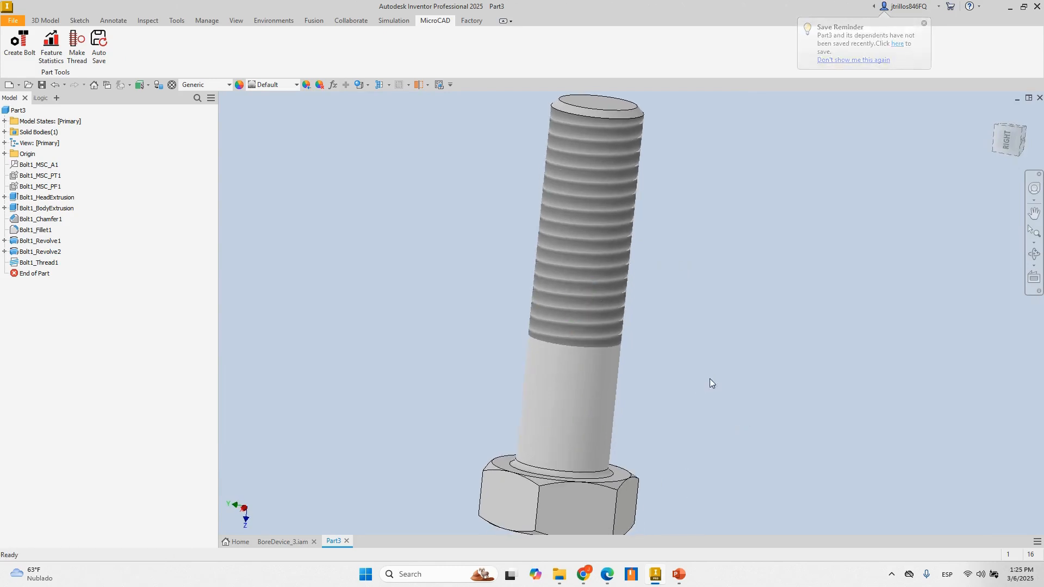
pyautogui.scroll(-3, 691, 383)
pyautogui.scroll(2, 691, 380)
pyautogui.press('ctrl')
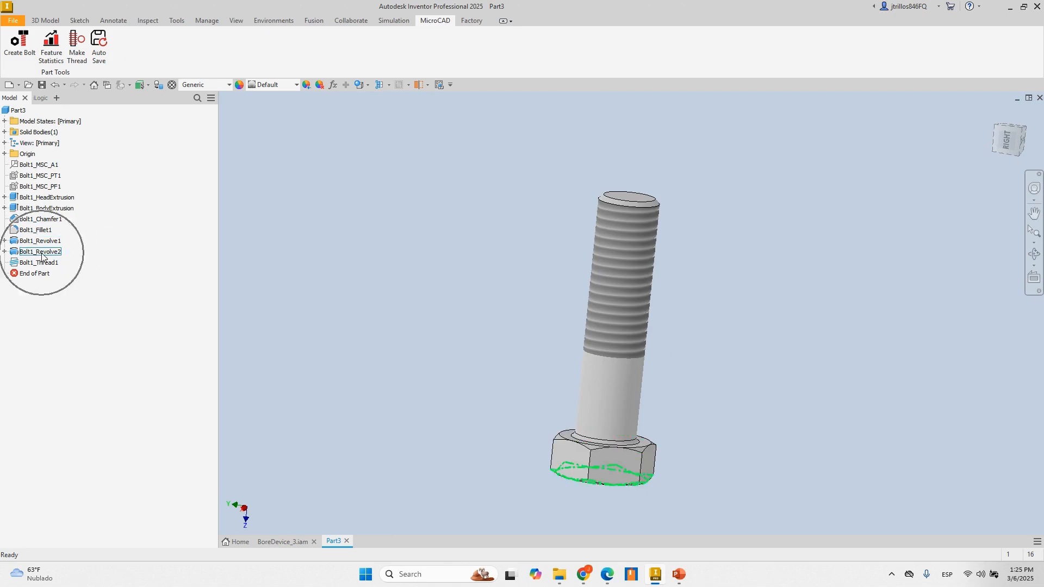
pyautogui.press('ctrl')
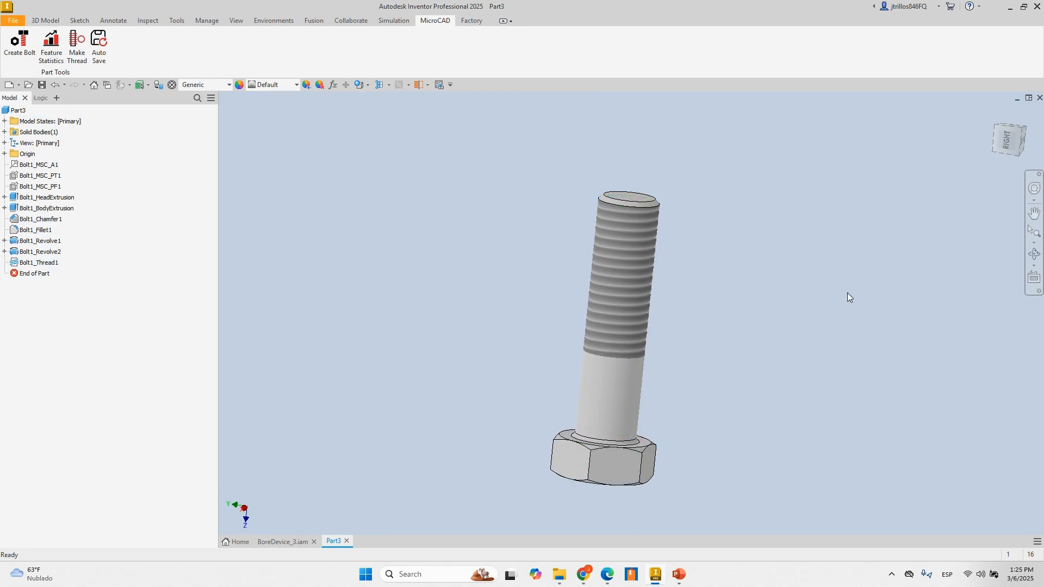
pyautogui.click(48, 267)
pyautogui.keyDown('shift'); pyautogui.moveTo(759, 370); pyautogui.dragTo(743, 382, button='middle'); pyautogui.keyUp('shift')
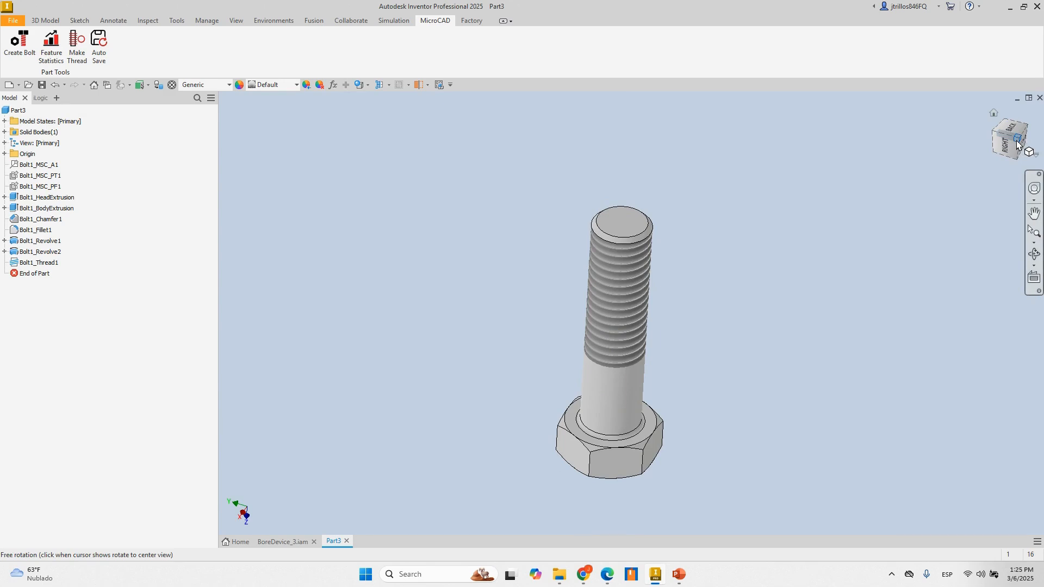
pyautogui.moveTo(797, 263)
pyautogui.keyDown('shift'); pyautogui.mouseDown(button='middle')
pyautogui.moveTo(918, 221)
pyautogui.moveTo(980, 151)
pyautogui.mouseUp(button='middle'); pyautogui.keyUp('shift')
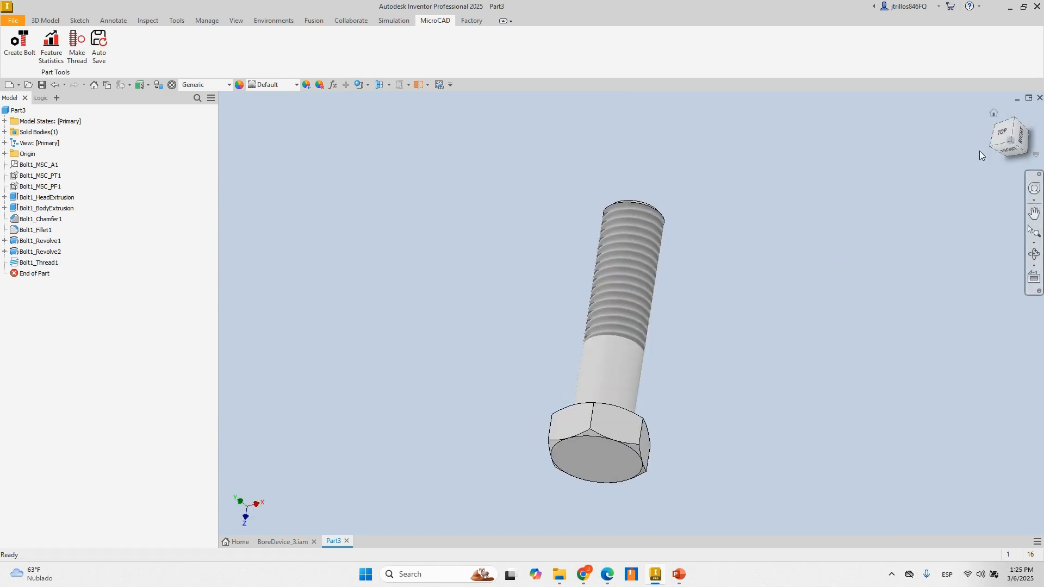
pyautogui.moveTo(947, 184)
pyautogui.keyDown('shift'); pyautogui.mouseDown(button='middle')
pyautogui.moveTo(886, 242)
pyautogui.moveTo(803, 216)
pyautogui.moveTo(809, 239)
pyautogui.mouseUp(button='middle'); pyautogui.keyUp('shift')
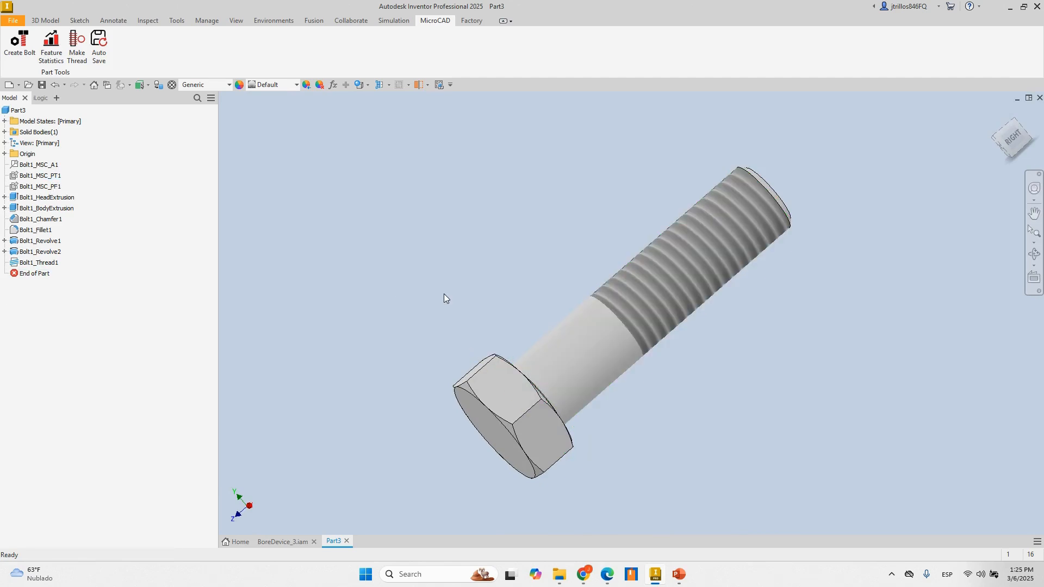
pyautogui.moveTo(573, 282)
pyautogui.keyDown('shift'); pyautogui.mouseDown(button='middle')
pyautogui.moveTo(566, 326)
pyautogui.moveTo(524, 312)
pyautogui.moveTo(546, 288)
pyautogui.mouseUp(button='middle'); pyautogui.keyUp('shift')
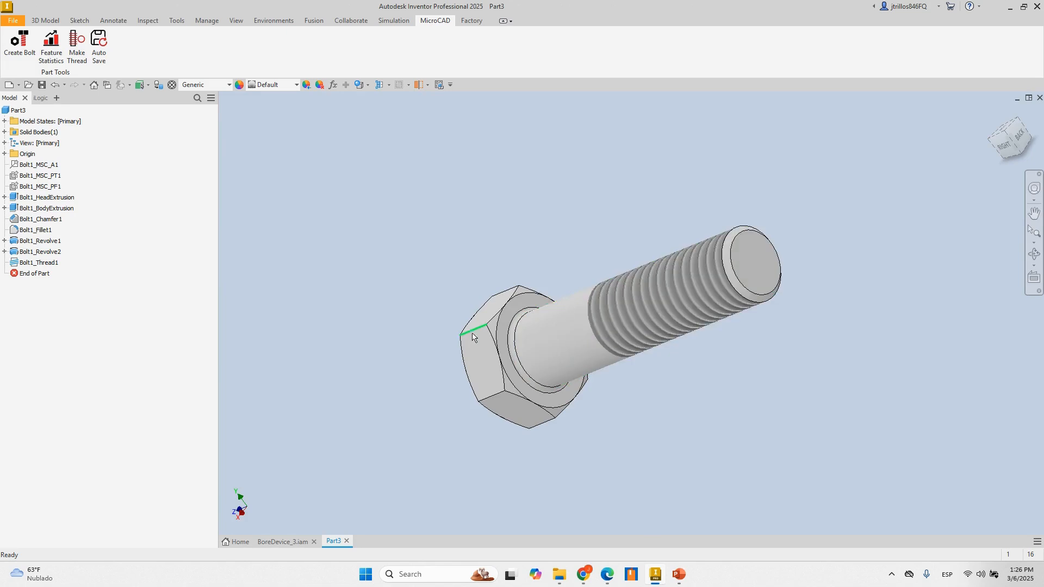
pyautogui.keyDown('shift'); pyautogui.moveTo(579, 284); pyautogui.dragTo(653, 222, button='middle'); pyautogui.keyUp('shift')
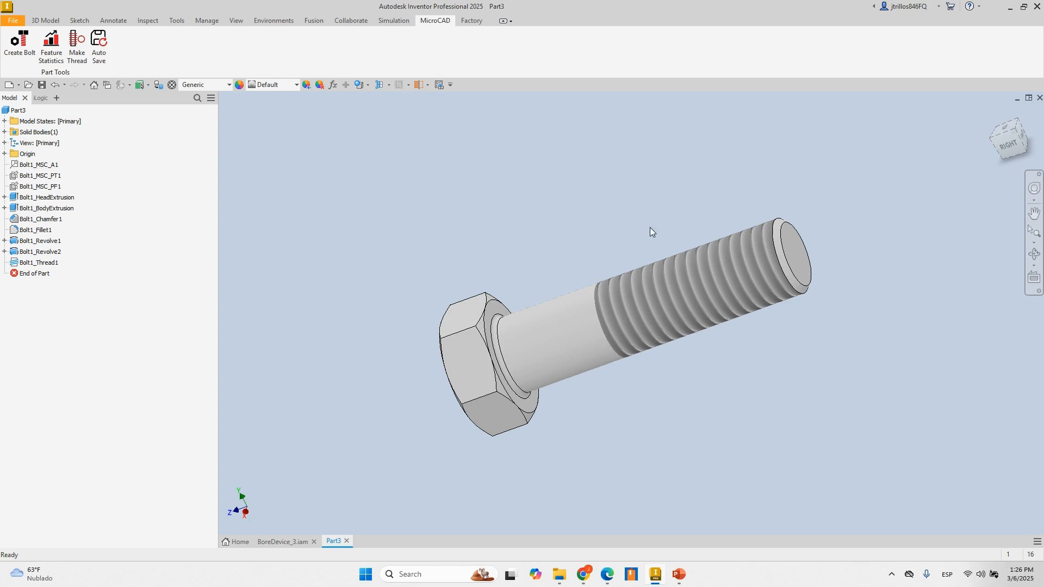
pyautogui.keyDown('shift'); pyautogui.moveTo(636, 225); pyautogui.dragTo(527, 329, button='middle'); pyautogui.keyUp('shift')
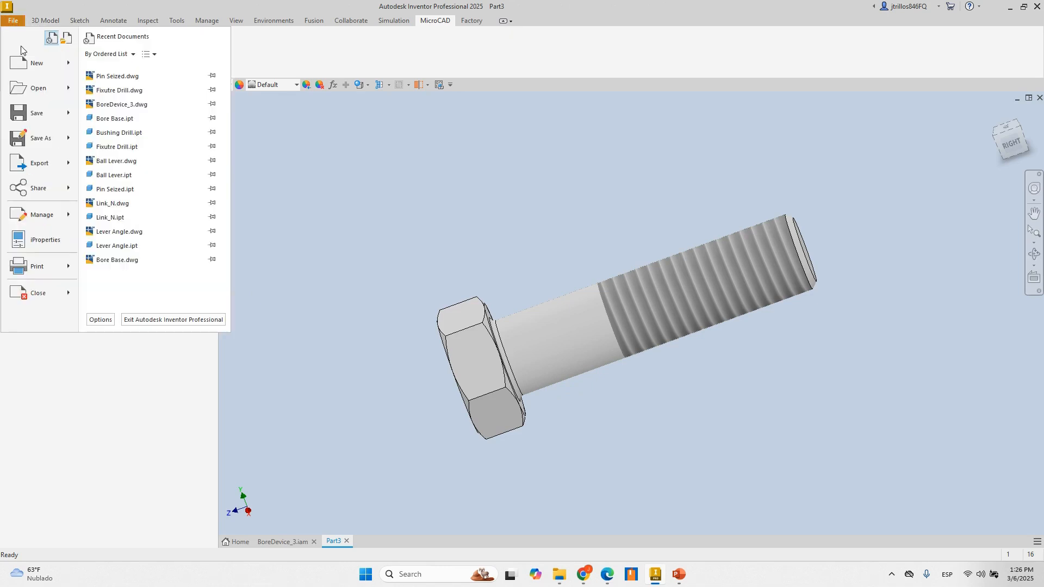
# Create another new part and start a 2D sketch on the XZ origin plane.
pyautogui.click(13, 20)
pyautogui.moveTo(29, 66)
pyautogui.click(118, 147)
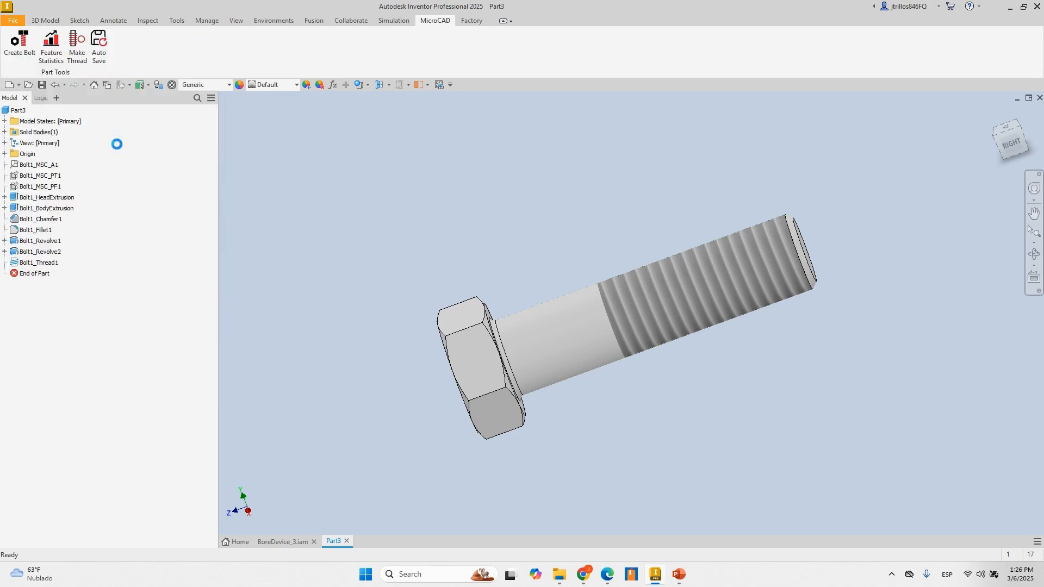
pyautogui.click(22, 44)
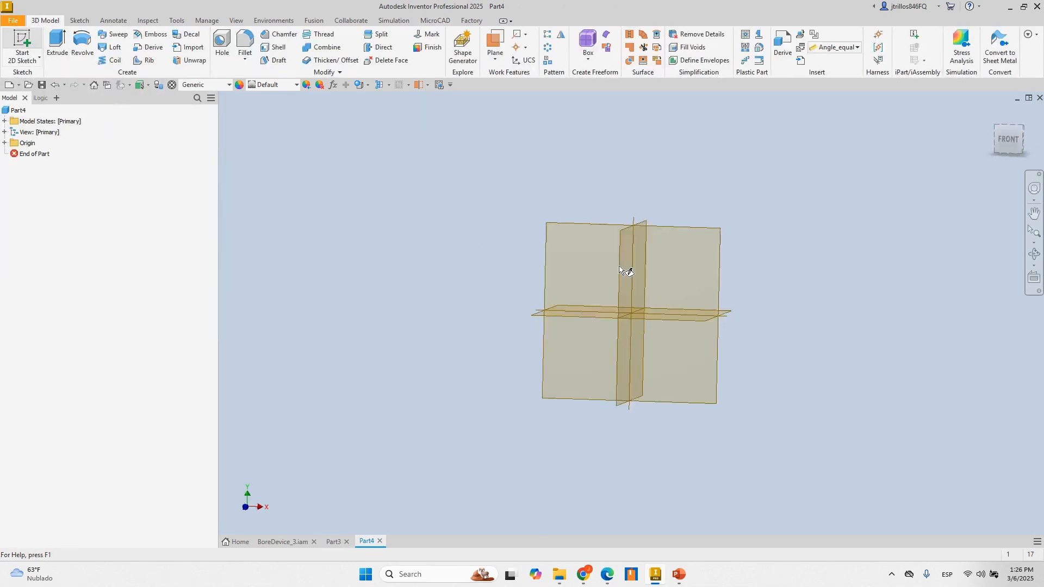
pyautogui.click(495, 218)
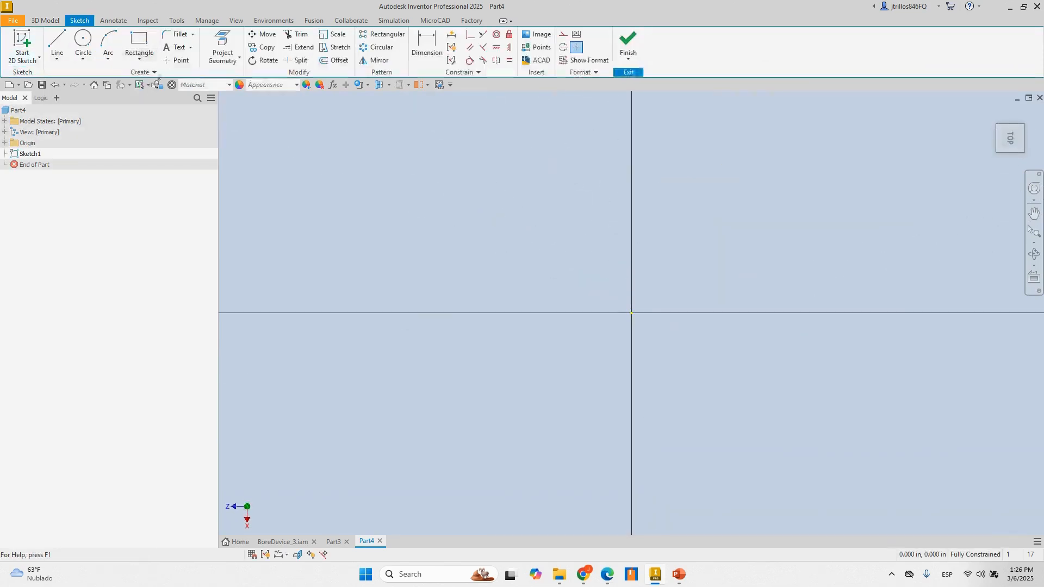
# Sketch a circle of 0.5 in diameter centred on the origin and finish the sketch.
pyautogui.click(84, 43)
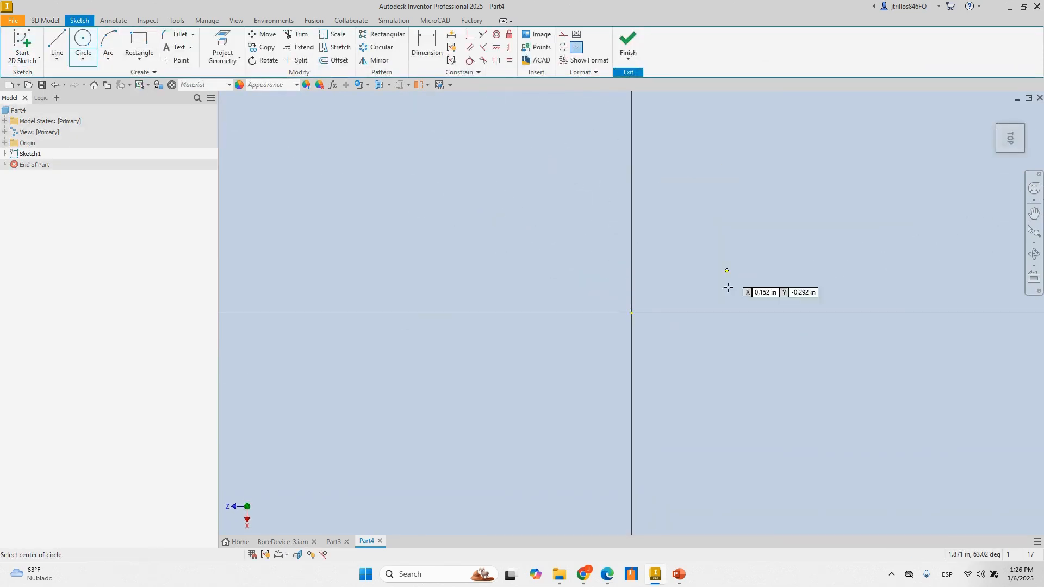
pyautogui.click(631, 314)
pyautogui.write('0.5')
pyautogui.press('Return')
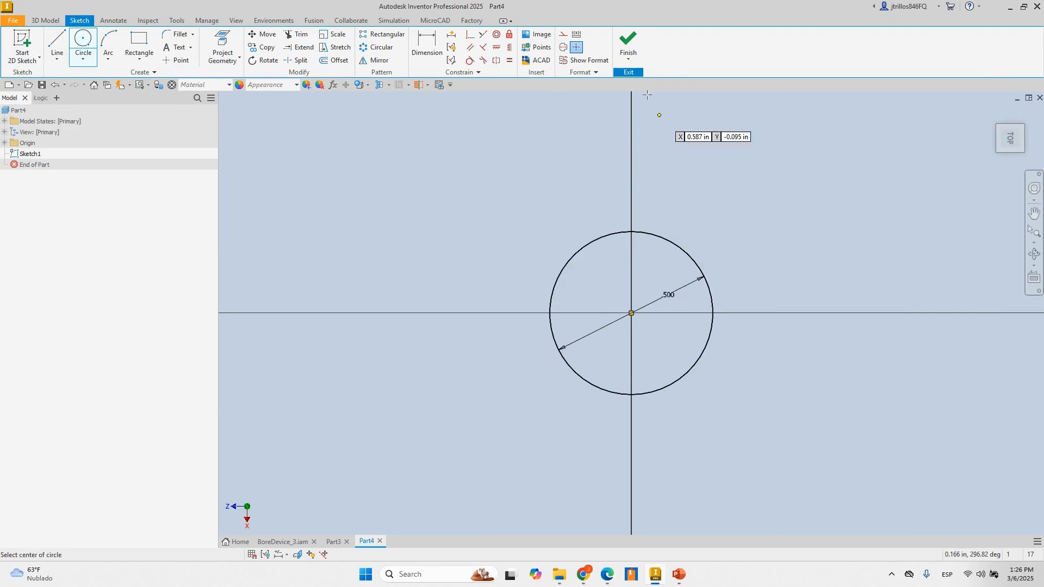
pyautogui.click(628, 44)
# Extrude the circle upward 3 in into a solid cylinder.
pyautogui.scroll(6, 581, 415)
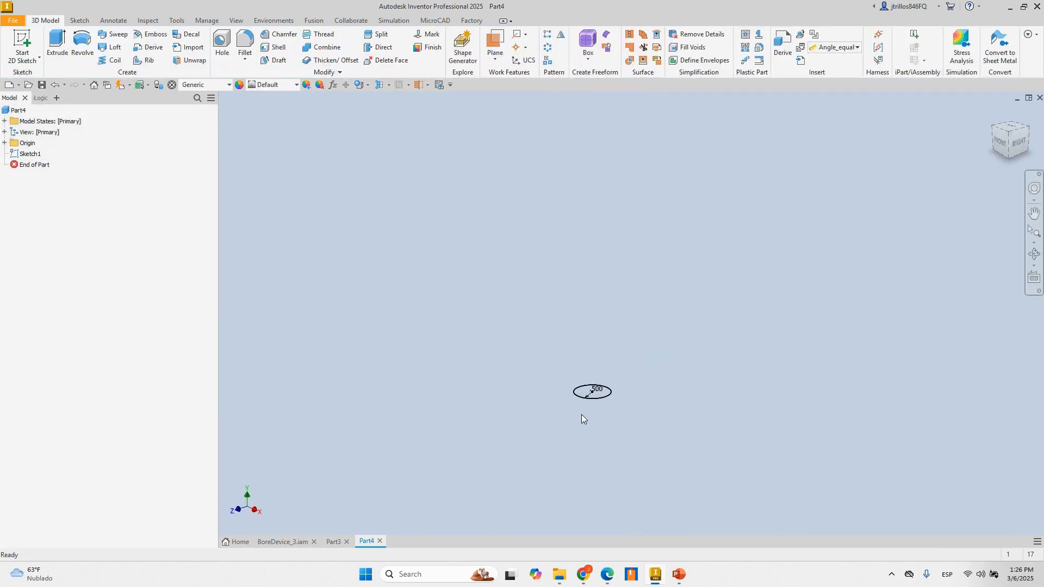
pyautogui.click(65, 46)
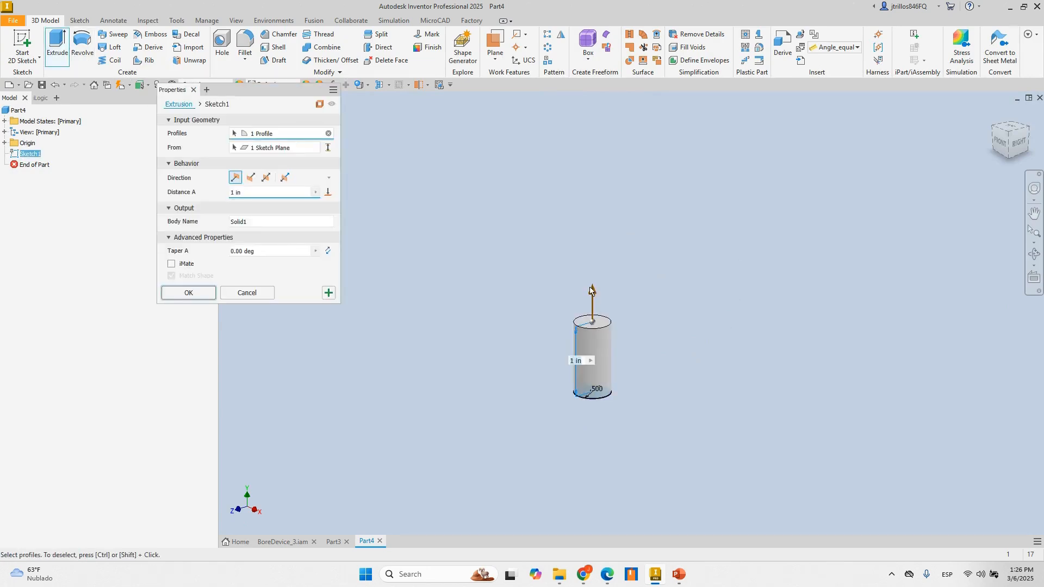
pyautogui.moveTo(592, 292); pyautogui.dragTo(604, 155)
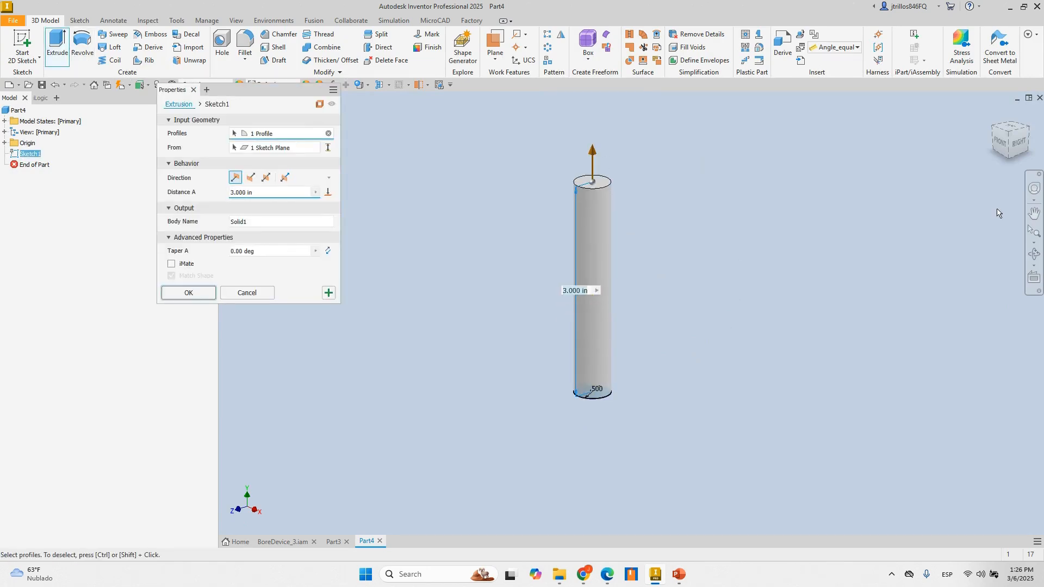
pyautogui.press('Return')
pyautogui.press('F6')
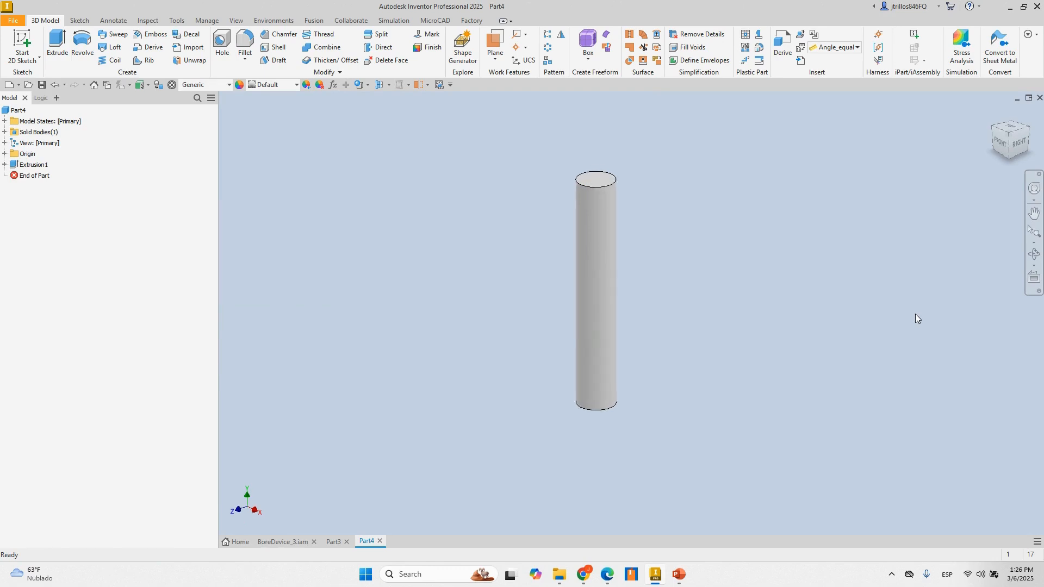
# Start the MicroCAD Make Thread tool and select the rod's cylindrical face and its top circular edge.
pyautogui.click(436, 20)
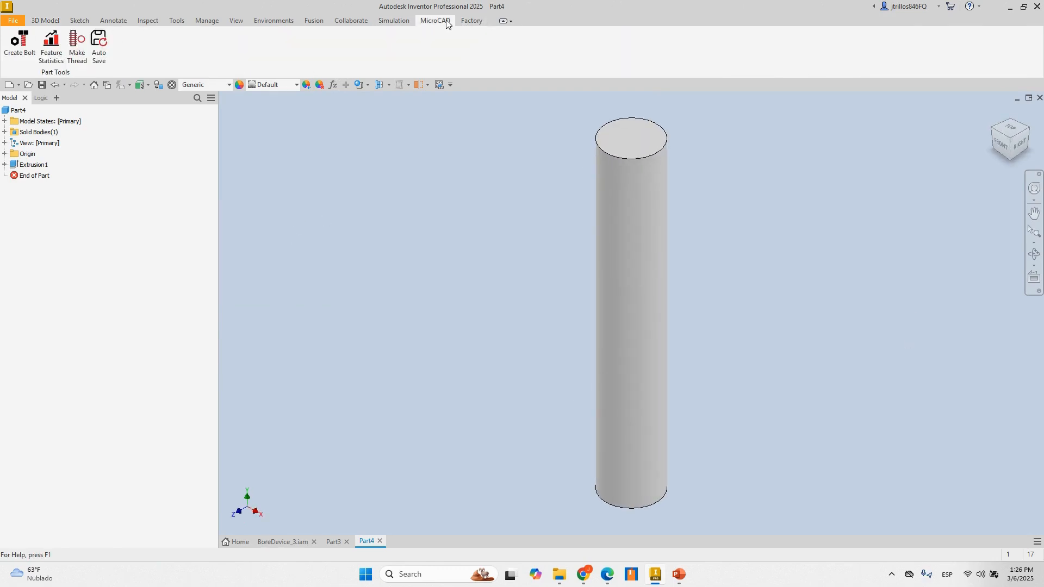
pyautogui.click(77, 46)
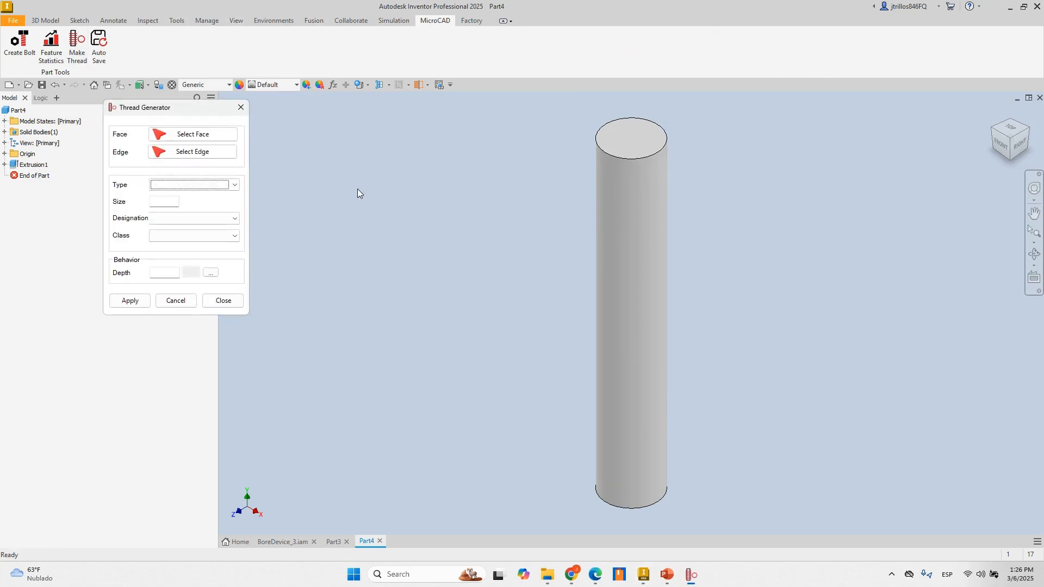
pyautogui.moveTo(185, 111); pyautogui.dragTo(242, 115)
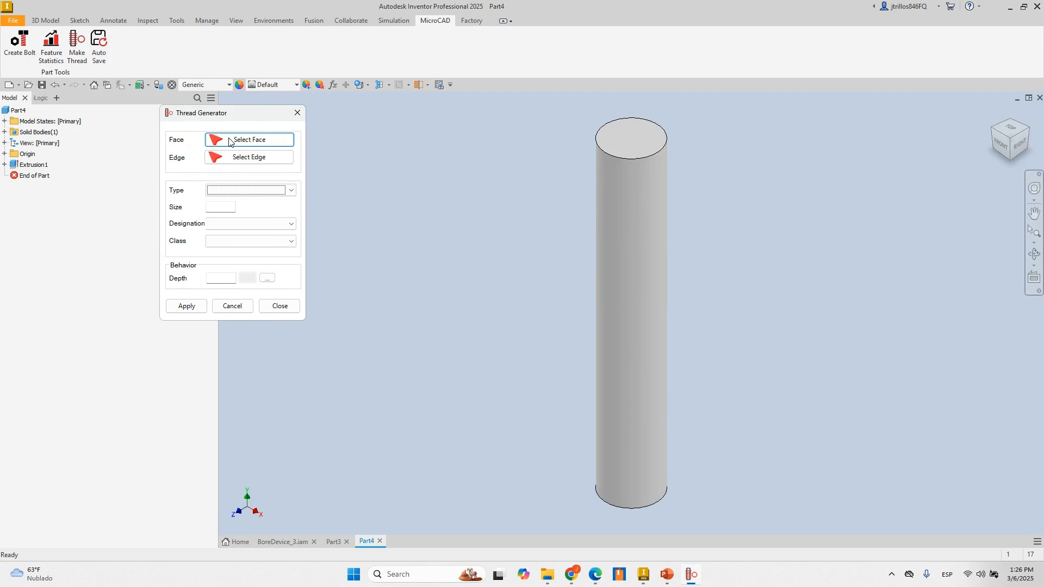
pyautogui.click(229, 141)
pyautogui.click(616, 176)
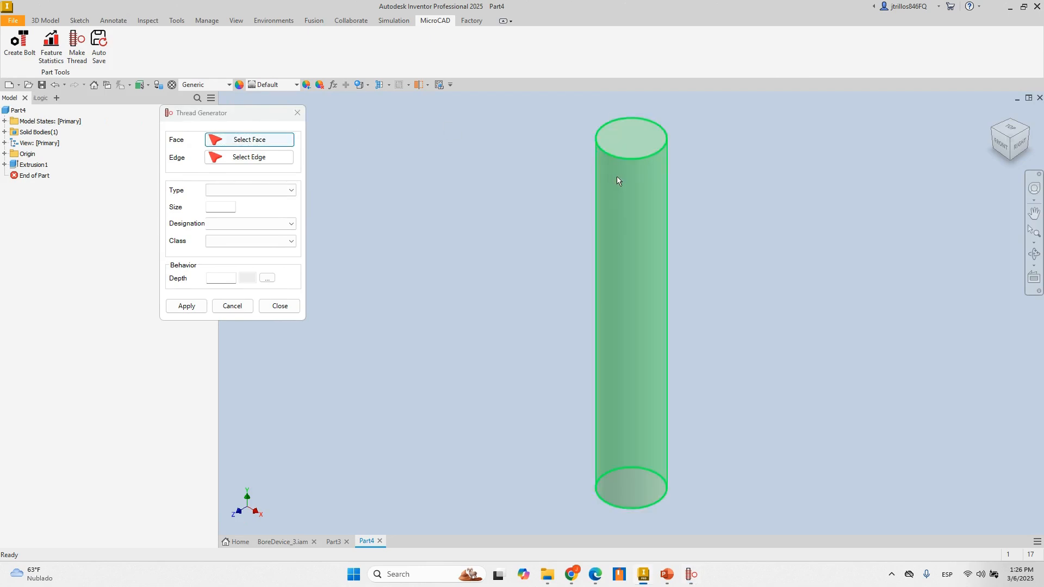
pyautogui.click(250, 159)
pyautogui.click(603, 126)
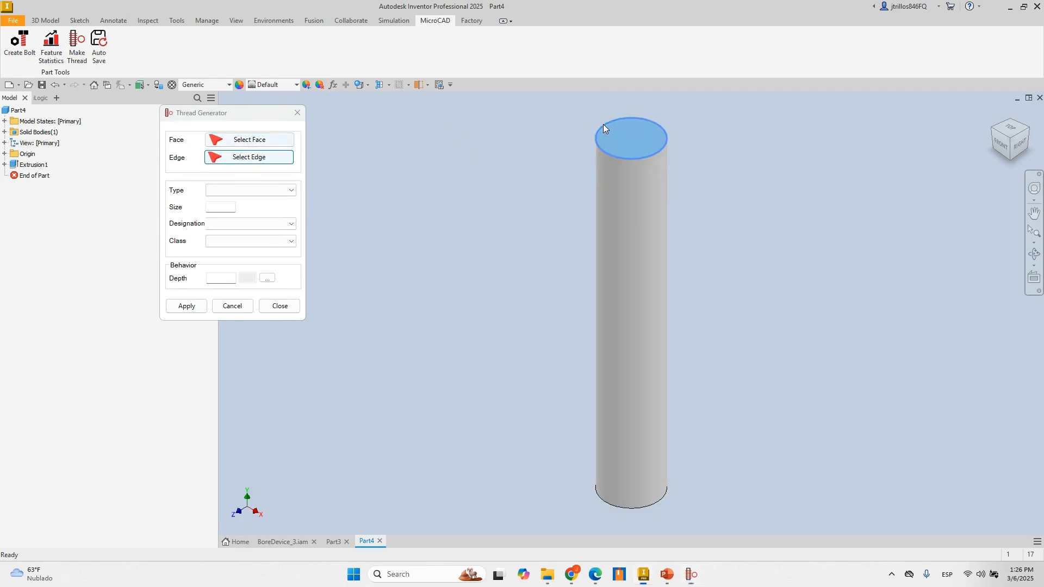
pyautogui.click(559, 309)
pyautogui.click(275, 157)
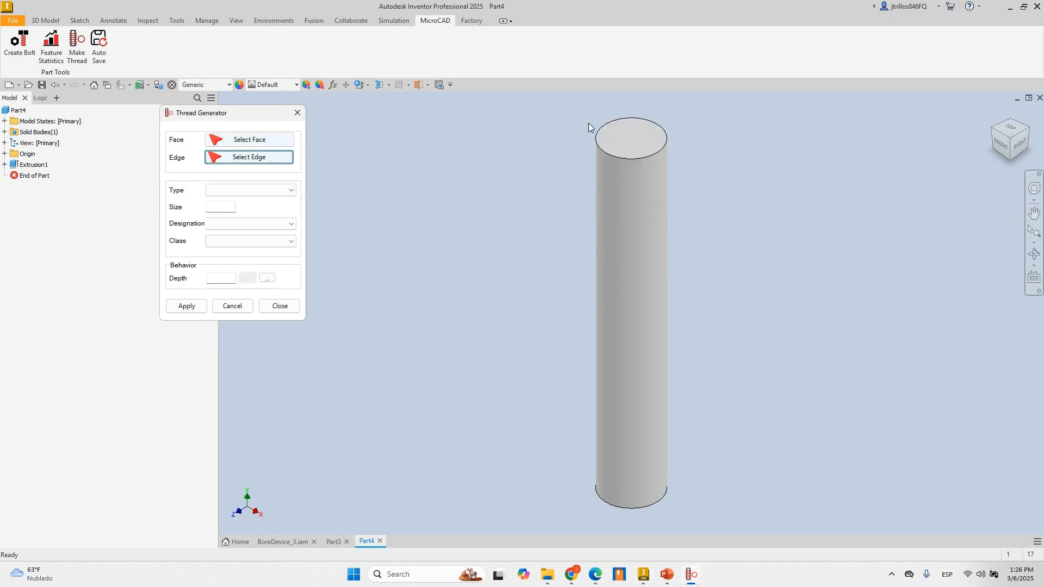
pyautogui.click(627, 118)
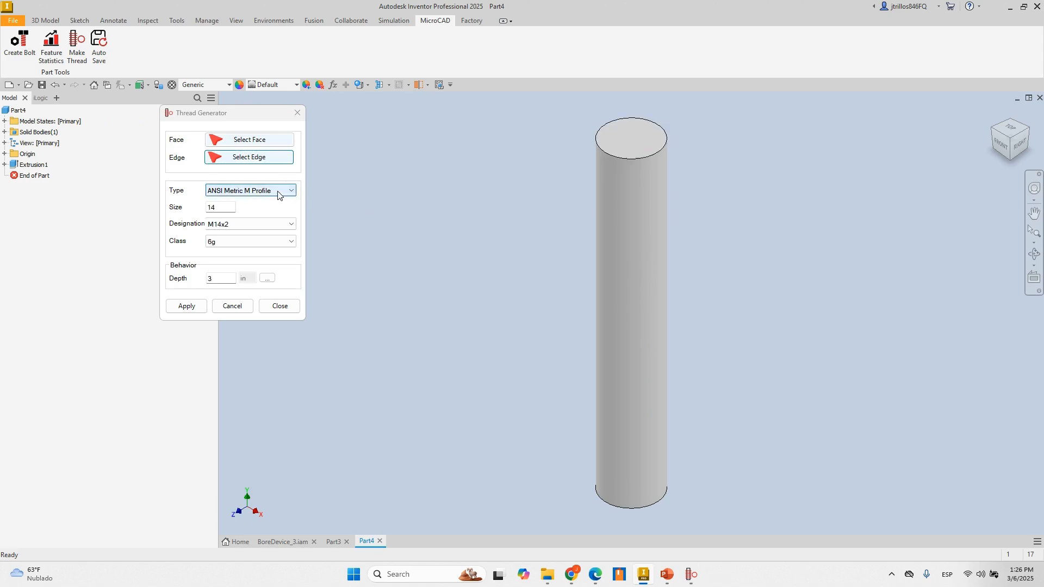
# Choose the ANSI Unified Screw Threads type for the rod, keeping the 1/2-13 UNC designation.
pyautogui.click(291, 189)
pyautogui.click(258, 204)
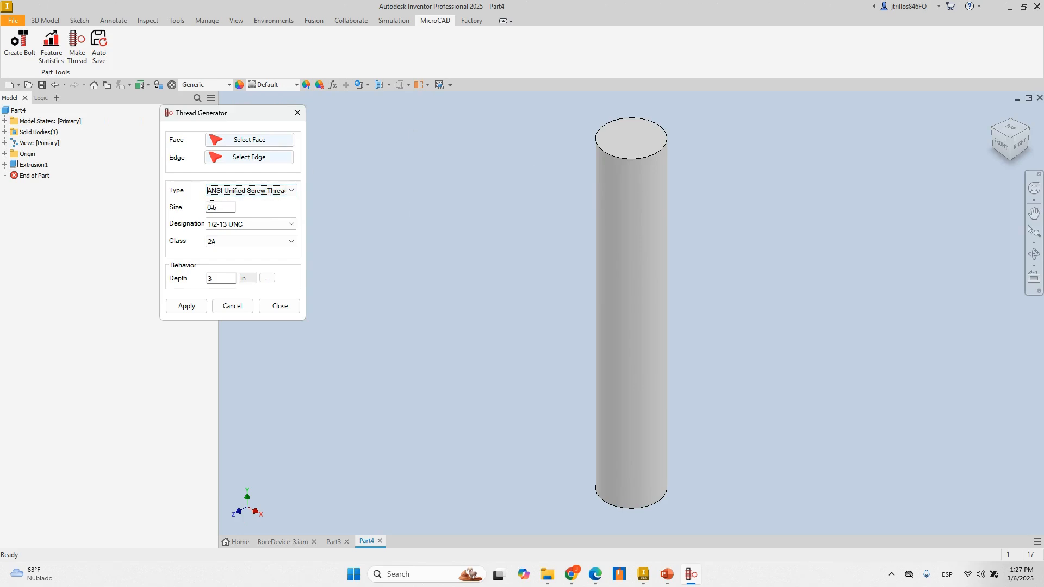
pyautogui.click(263, 191)
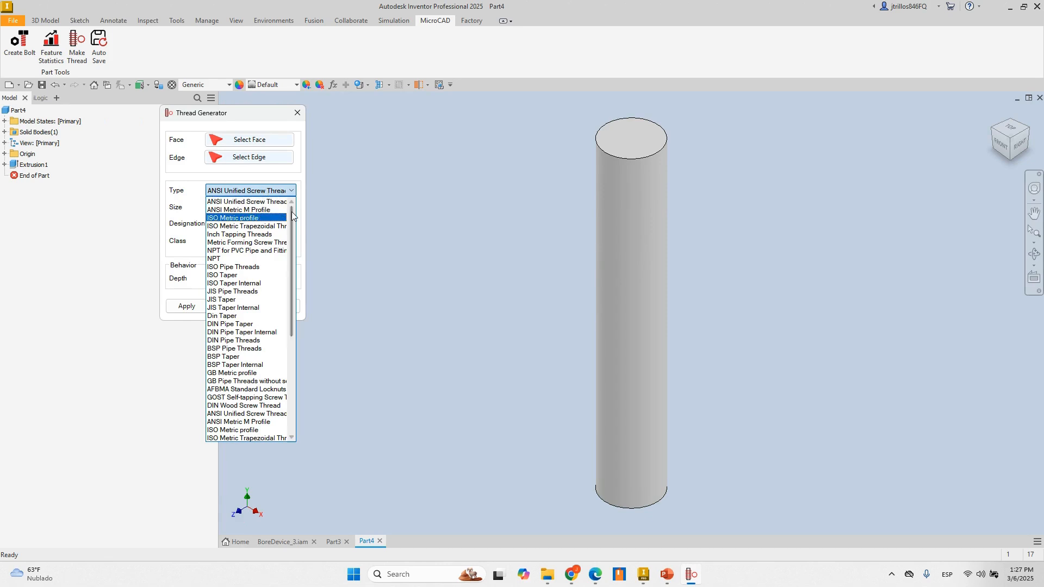
pyautogui.click(289, 192)
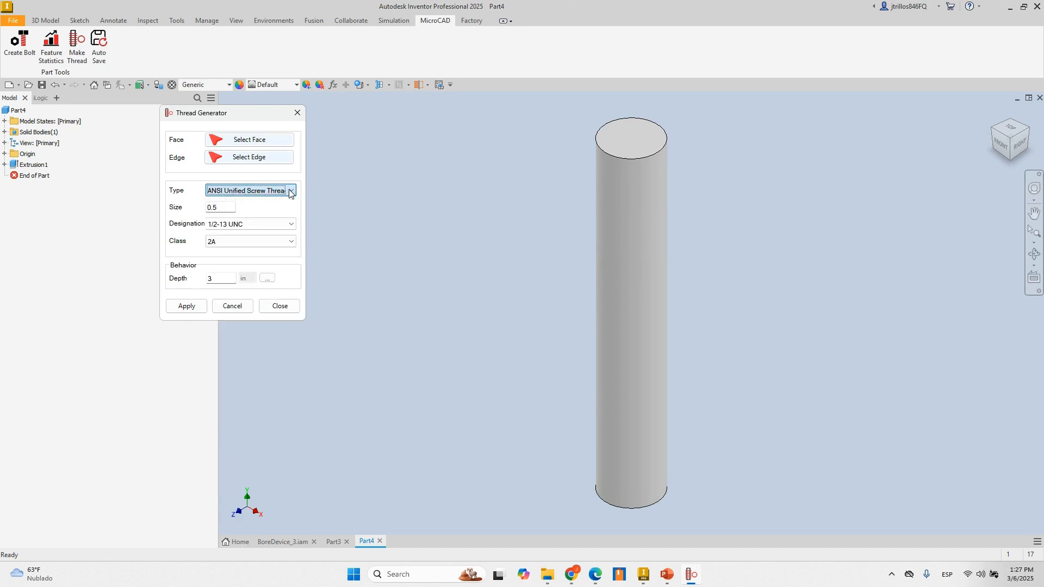
pyautogui.click(242, 224)
pyautogui.click(259, 223)
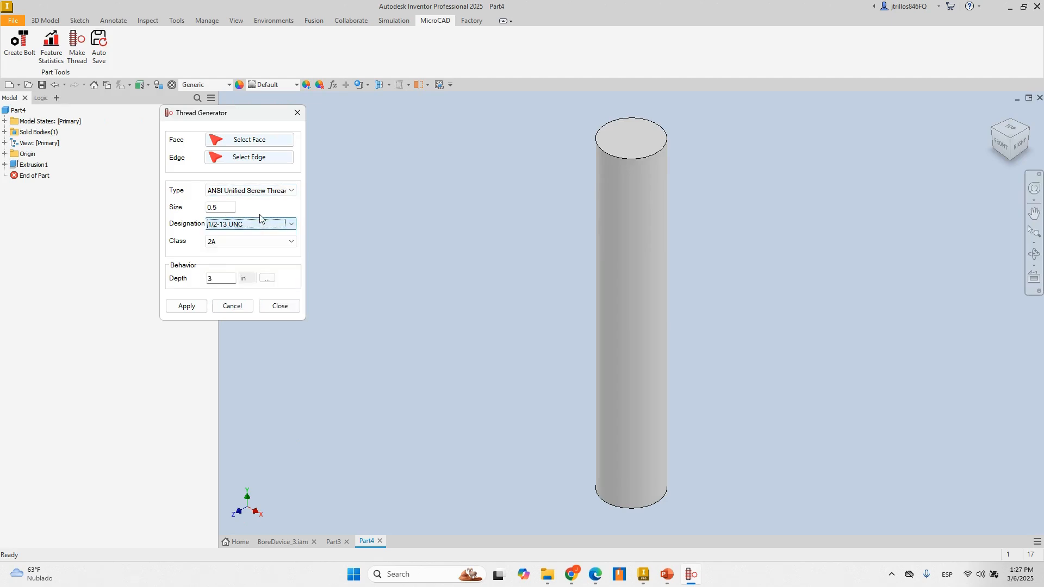
# Set the thread depth to 1.5 in with class 2A, generate the thread, inspect it and close the Thread Generator.
pyautogui.press('Tab')
pyautogui.press('Tab')
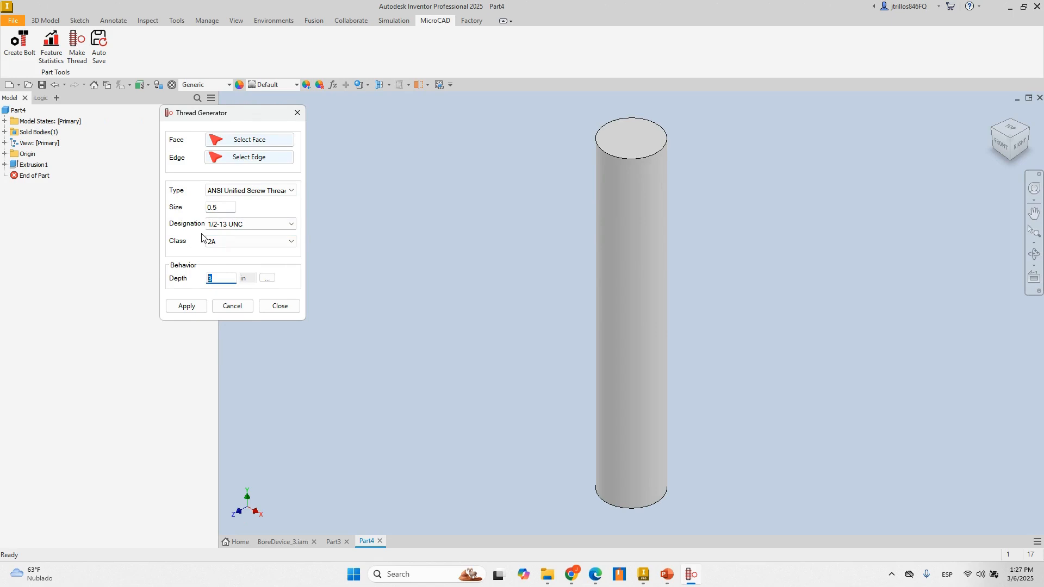
pyautogui.click(187, 306)
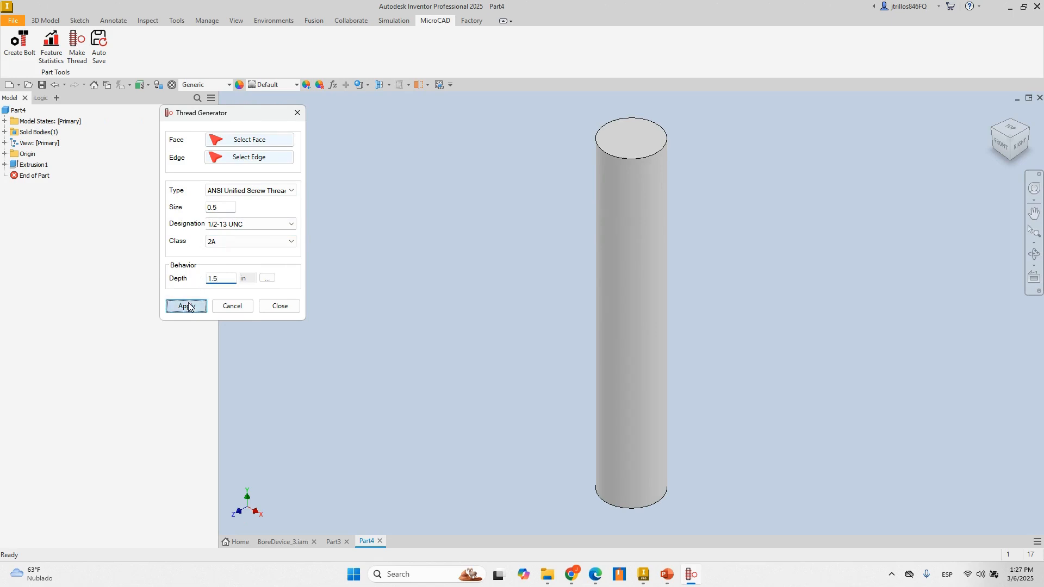
pyautogui.moveTo(749, 298)
pyautogui.keyDown('shift'); pyautogui.mouseDown(button='middle')
pyautogui.moveTo(746, 282)
pyautogui.moveTo(788, 260)
pyautogui.mouseUp(button='middle'); pyautogui.keyUp('shift')
pyautogui.scroll(3, 772, 353)
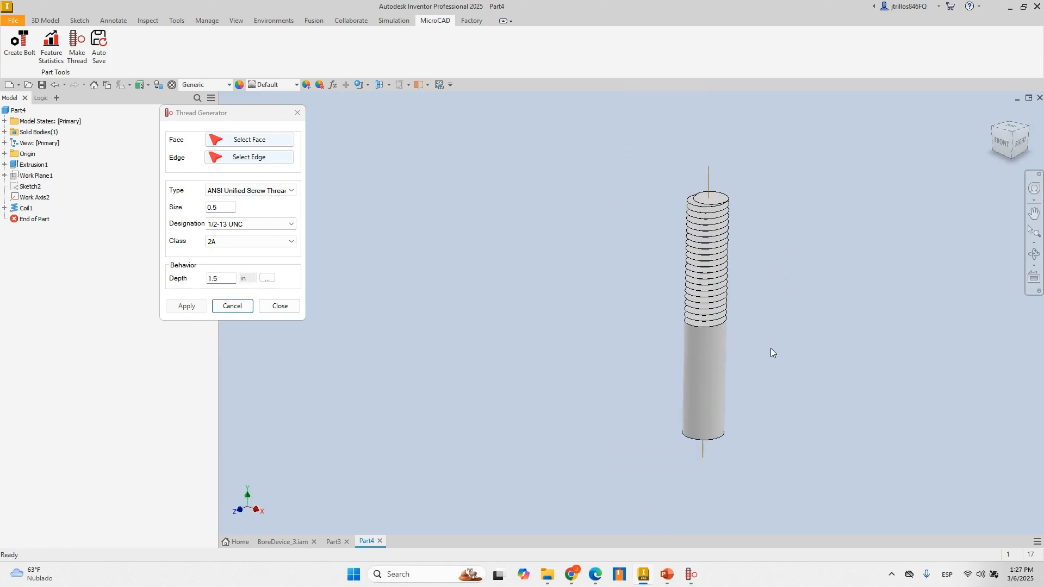
pyautogui.moveTo(797, 210); pyautogui.dragTo(792, 211, button='middle')
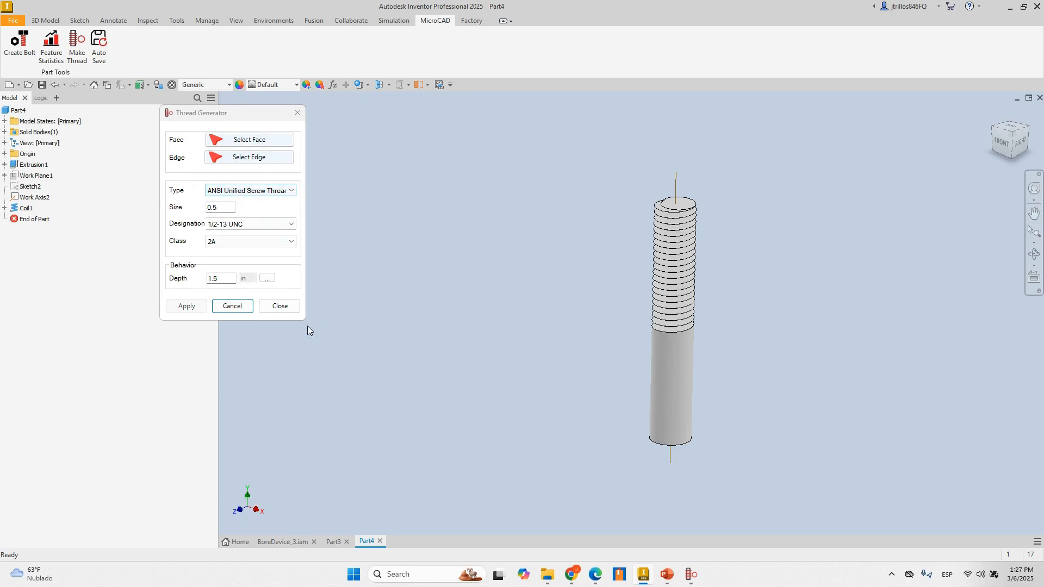
pyautogui.click(268, 308)
pyautogui.keyDown('shift'); pyautogui.moveTo(585, 295); pyautogui.dragTo(549, 223, button='middle'); pyautogui.keyUp('shift')
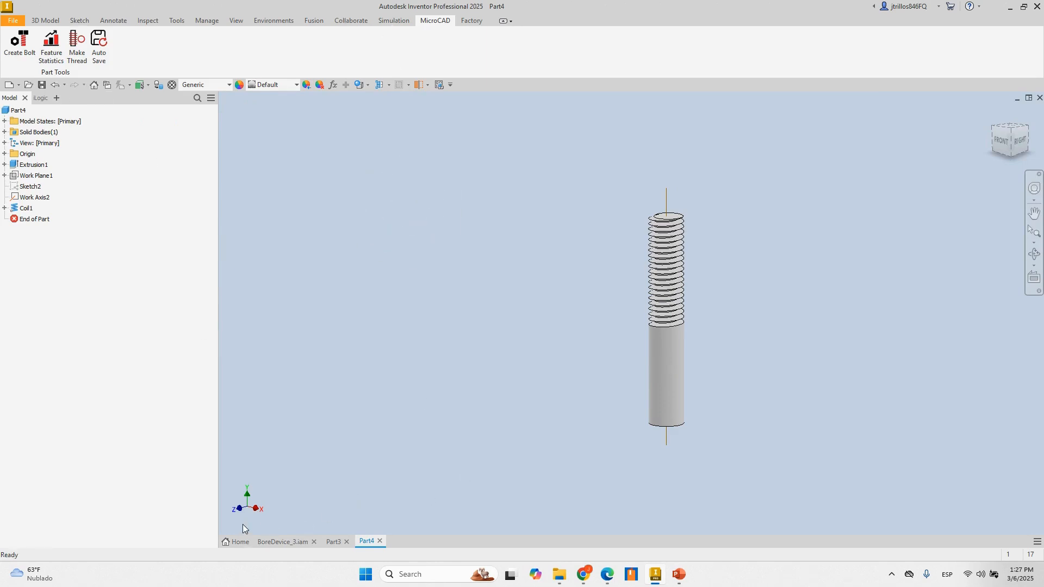
# Open the recent part Joint.ipt and show it in its home view.
pyautogui.click(241, 542)
pyautogui.doubleClick(236, 253)
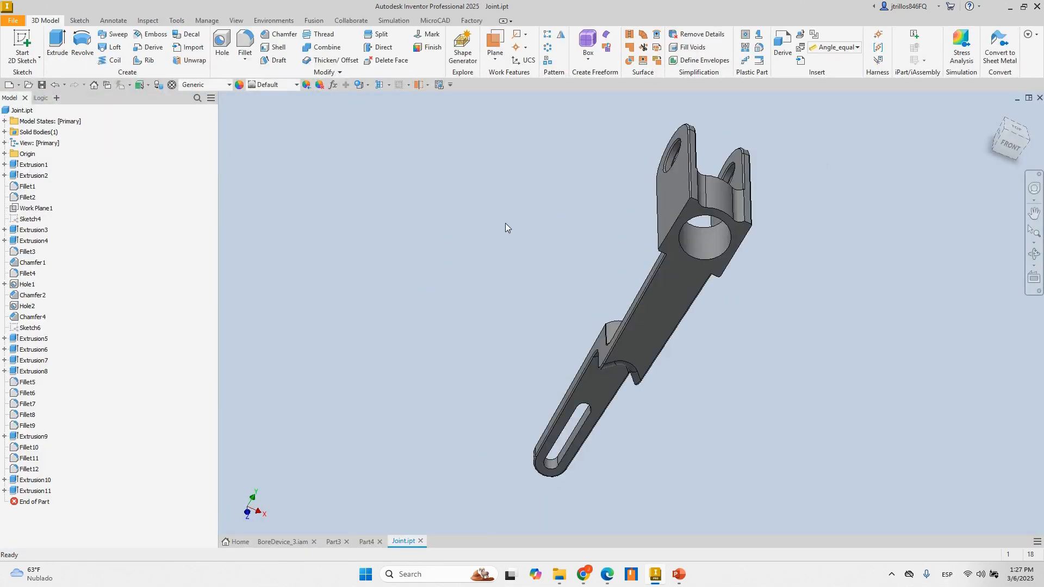
pyautogui.press('F6')
pyautogui.moveTo(688, 233); pyautogui.dragTo(710, 233, button='middle')
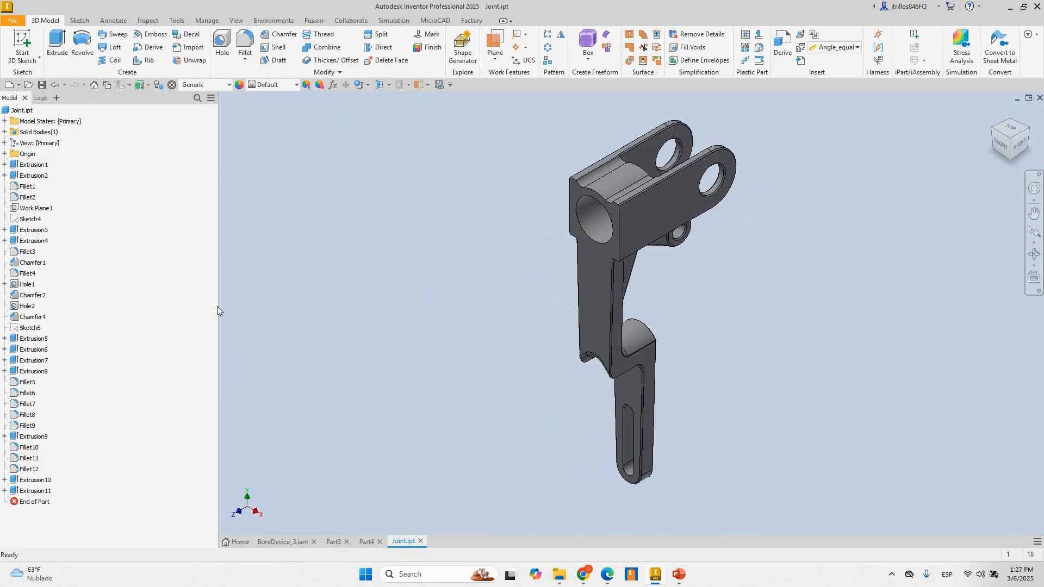
# Suppress the features from Fillet10 through Extrusion11 in the joint part.
pyautogui.click(26, 489)
pyautogui.keyDown('shift'); pyautogui.click(24, 452); pyautogui.keyUp('shift')
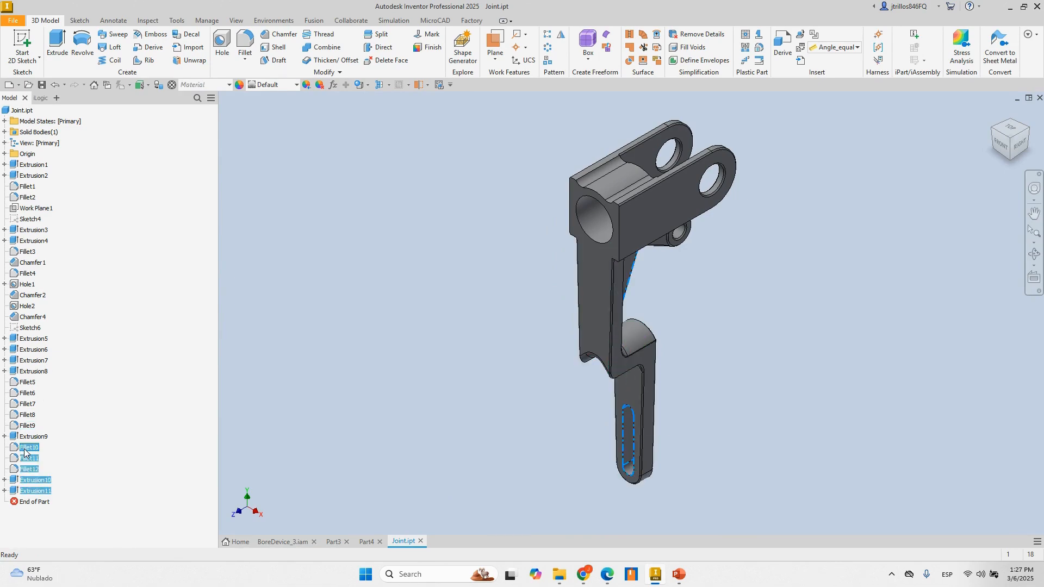
pyautogui.rightClick(24, 453)
pyautogui.click(75, 511)
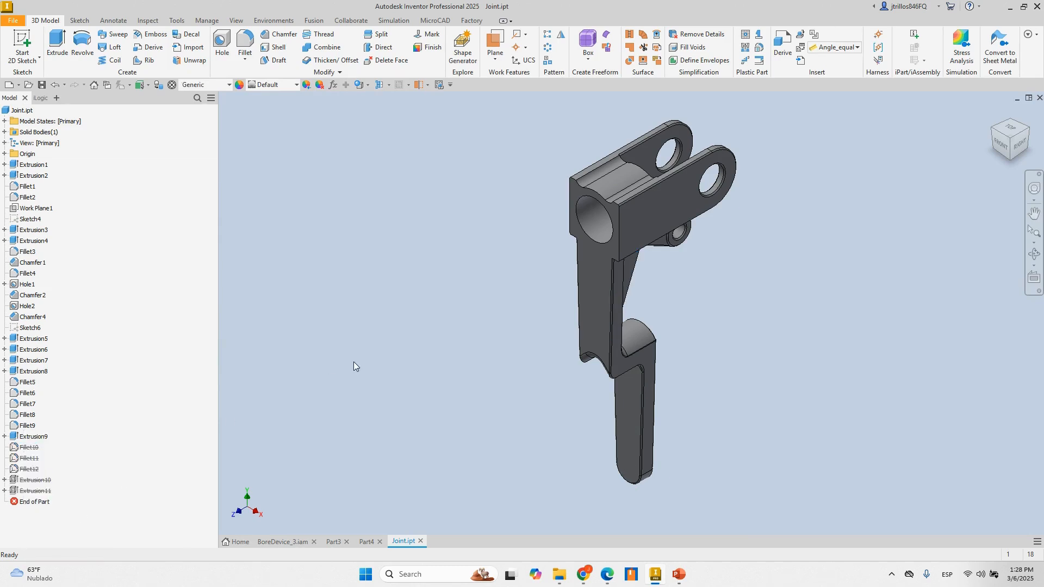
# Suppress Extrusion7 and Extrusion8, which form the joint's offset lower arm.
pyautogui.click(34, 339)
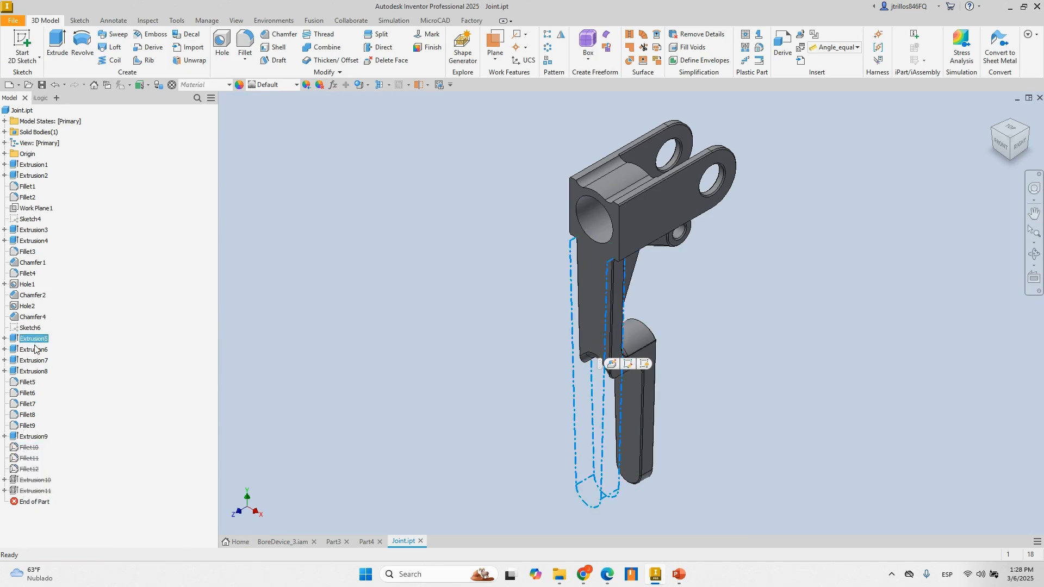
pyautogui.keyDown('shift'); pyautogui.click(33, 350); pyautogui.keyUp('shift')
pyautogui.click(33, 371)
pyautogui.keyDown('shift'); pyautogui.click(33, 361); pyautogui.keyUp('shift')
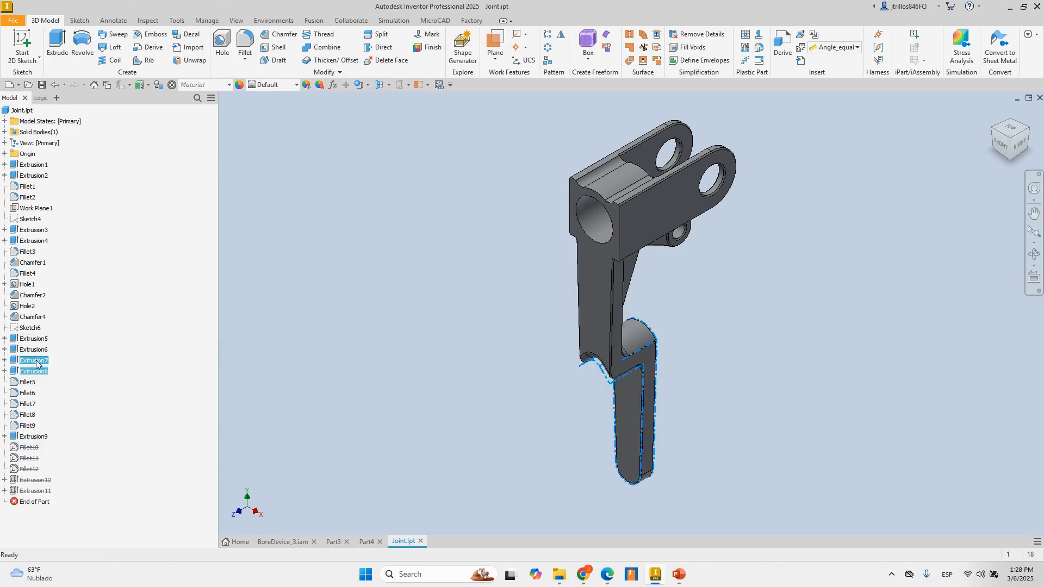
pyautogui.rightClick(37, 362)
pyautogui.click(73, 452)
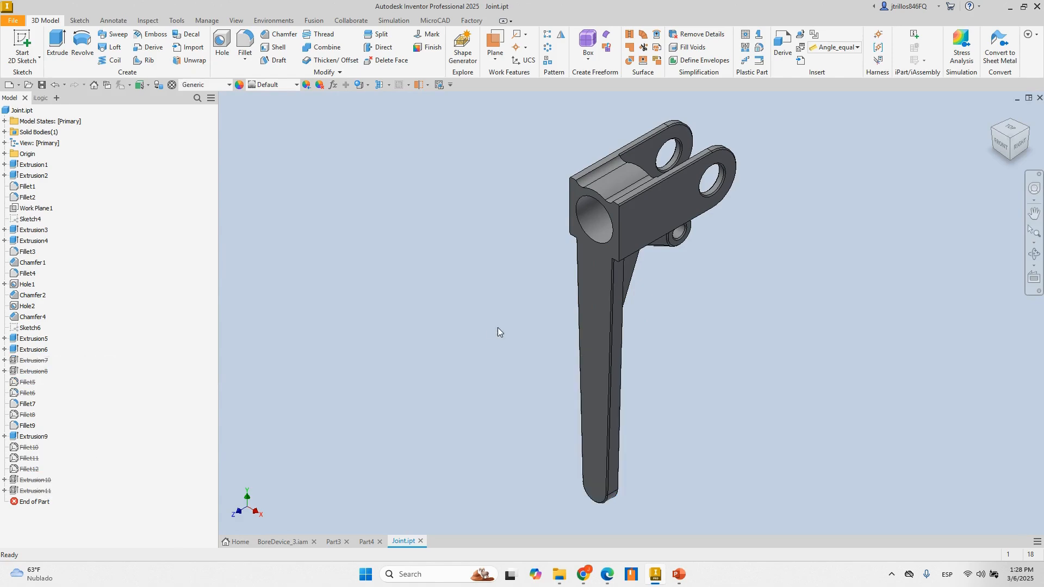
# Inspect the simplified joint from several sides and run the MicroCAD Feature Statistics tool on it.
pyautogui.keyDown('shift'); pyautogui.moveTo(497, 328); pyautogui.dragTo(462, 305, button='middle'); pyautogui.keyUp('shift')
pyautogui.keyDown('shift'); pyautogui.moveTo(587, 355); pyautogui.dragTo(709, 345, button='middle'); pyautogui.keyUp('shift')
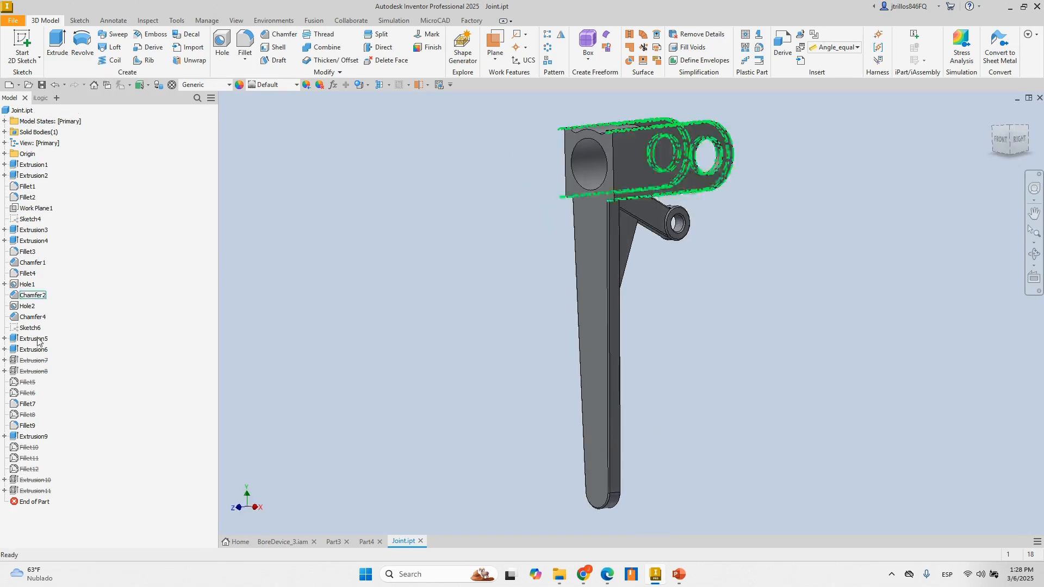
pyautogui.keyDown('shift'); pyautogui.moveTo(390, 278); pyautogui.dragTo(436, 302, button='middle'); pyautogui.keyUp('shift')
pyautogui.press('F6')
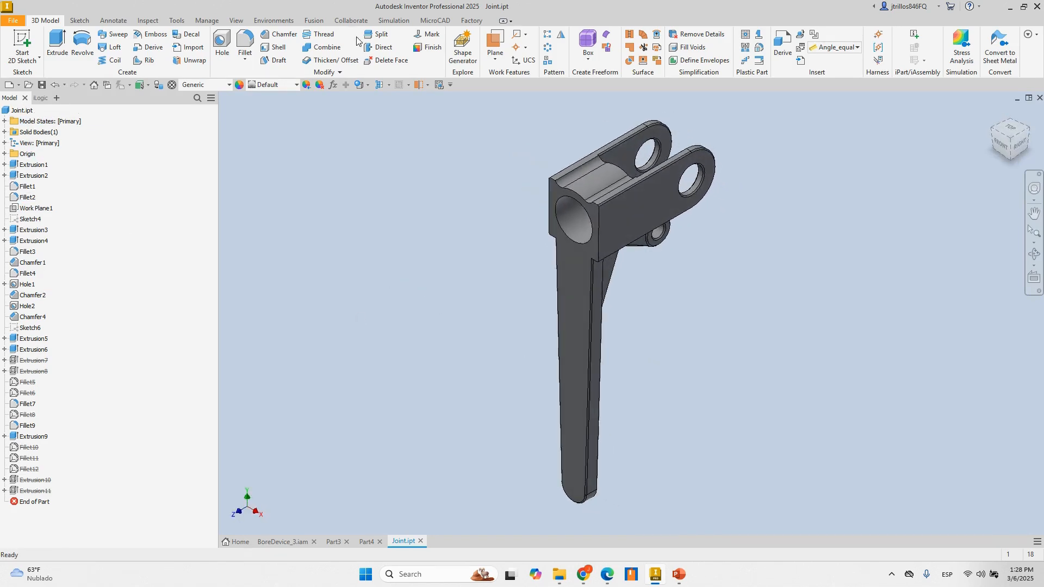
pyautogui.click(435, 21)
pyautogui.click(51, 47)
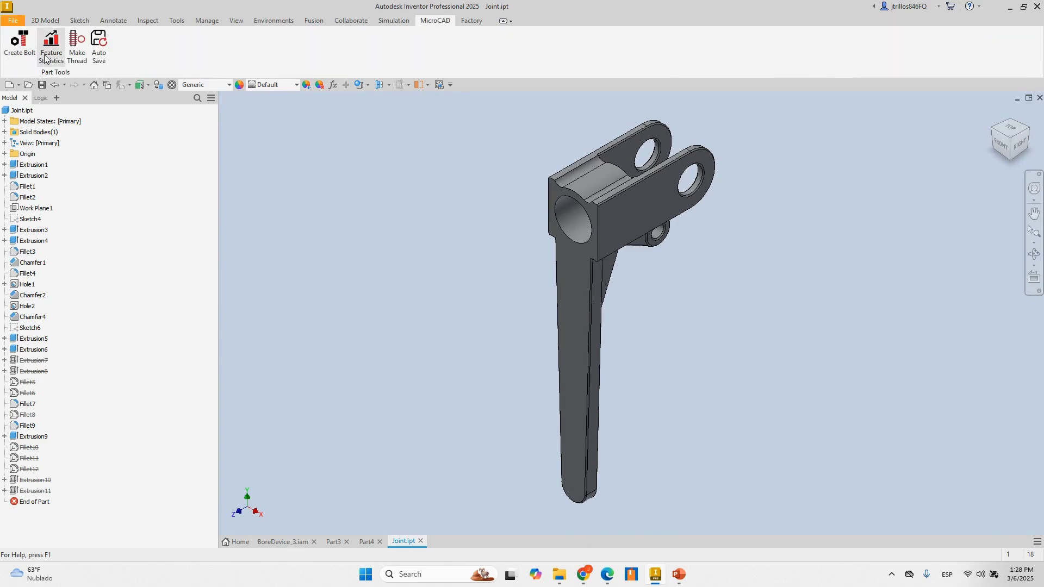
pyautogui.moveTo(141, 29); pyautogui.dragTo(358, 116)
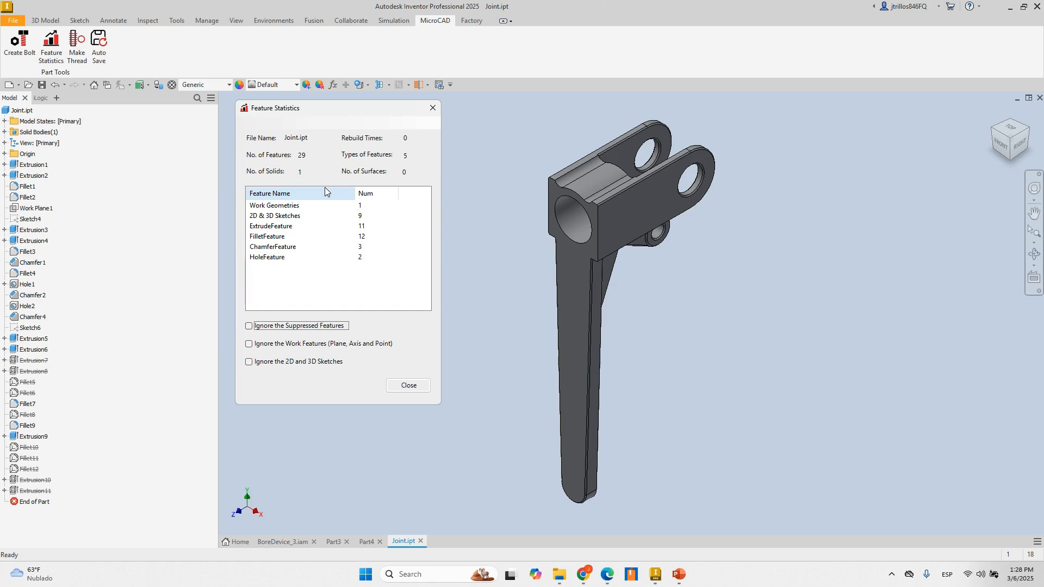
# Go through the Work Geometries, 2D & 3D Sketches and ExtrudeFeature entries of the feature statistics.
pyautogui.click(309, 207)
pyautogui.click(302, 217)
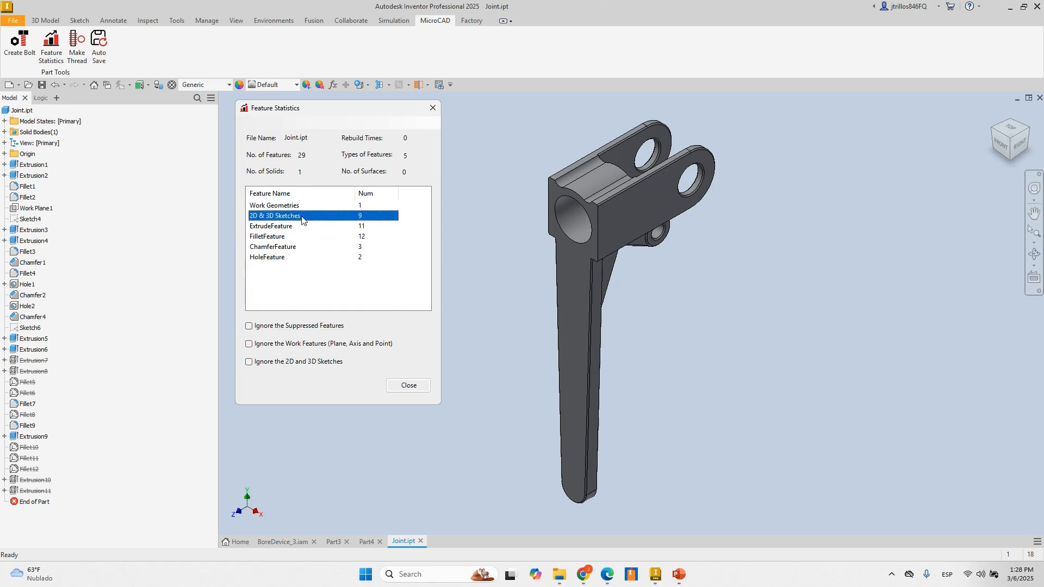
pyautogui.click(300, 225)
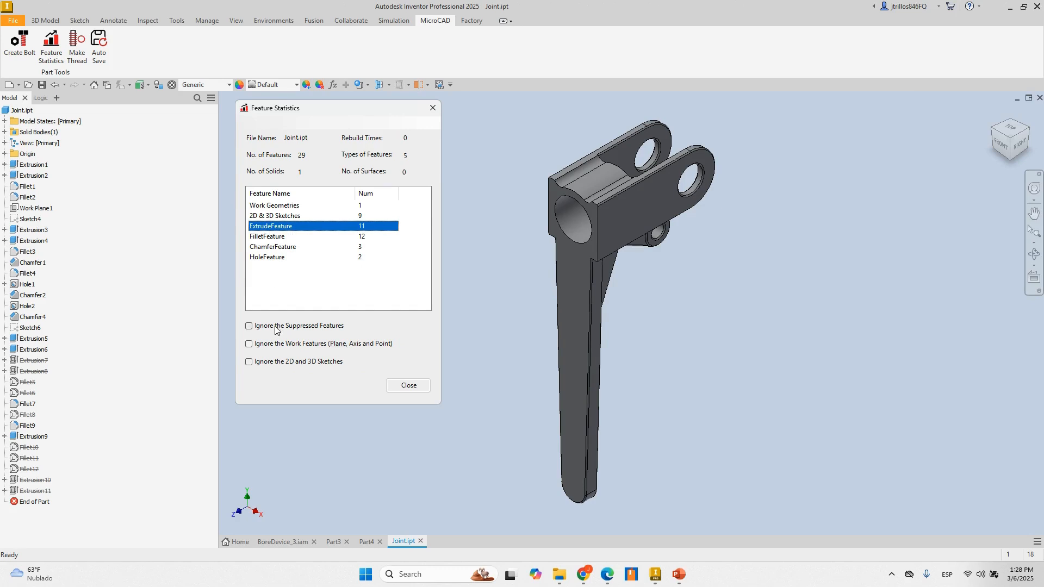
# Try the options to ignore suppressed features, 2D and 3D sketches, and work features one at a time, turning each back off.
pyautogui.click(259, 328)
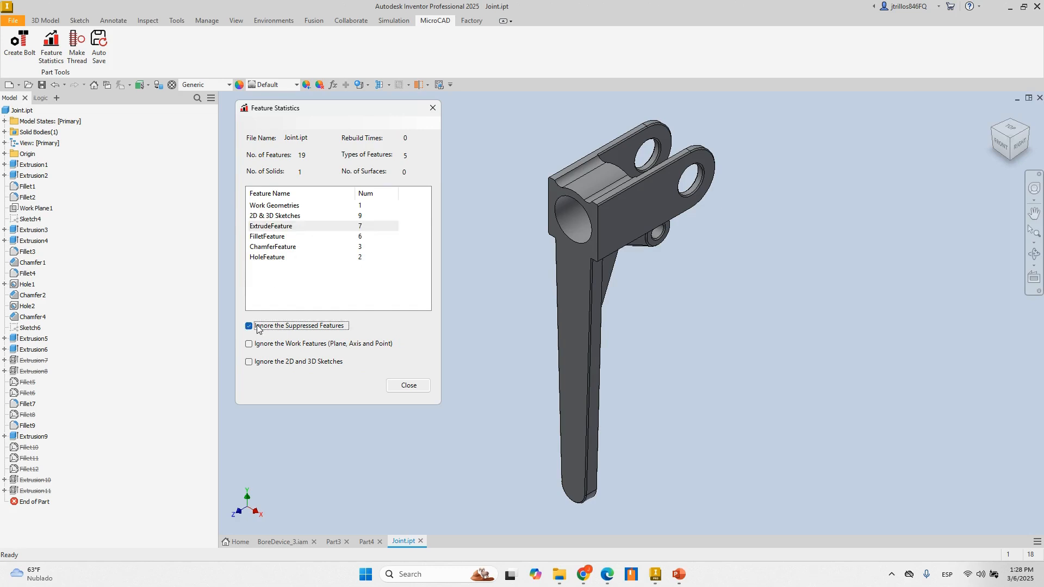
pyautogui.click(260, 328)
pyautogui.click(256, 362)
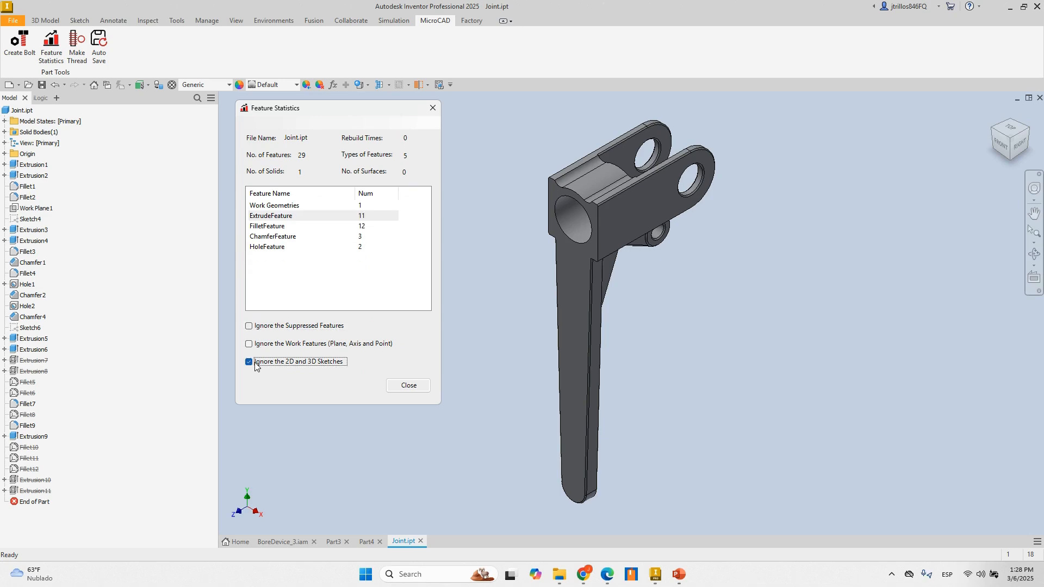
pyautogui.click(256, 363)
pyautogui.click(271, 347)
pyautogui.click(272, 347)
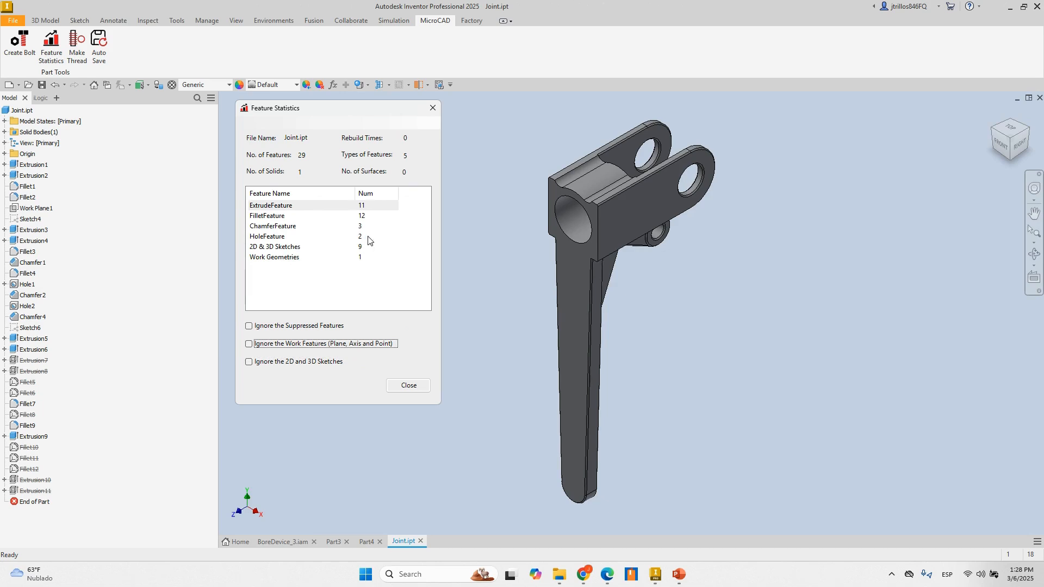
# Highlight the FilletFeature and ExtrudeFeature entries in the feature statistics, and close the statistics window.
pyautogui.click(314, 215)
pyautogui.click(304, 206)
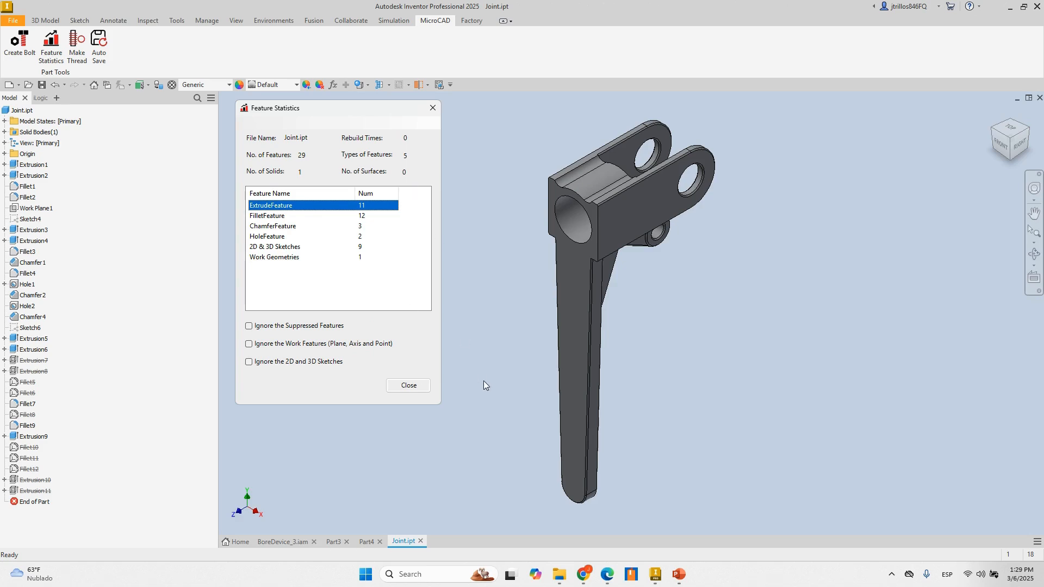
pyautogui.click(408, 386)
pyautogui.scroll(-2, 454, 359)
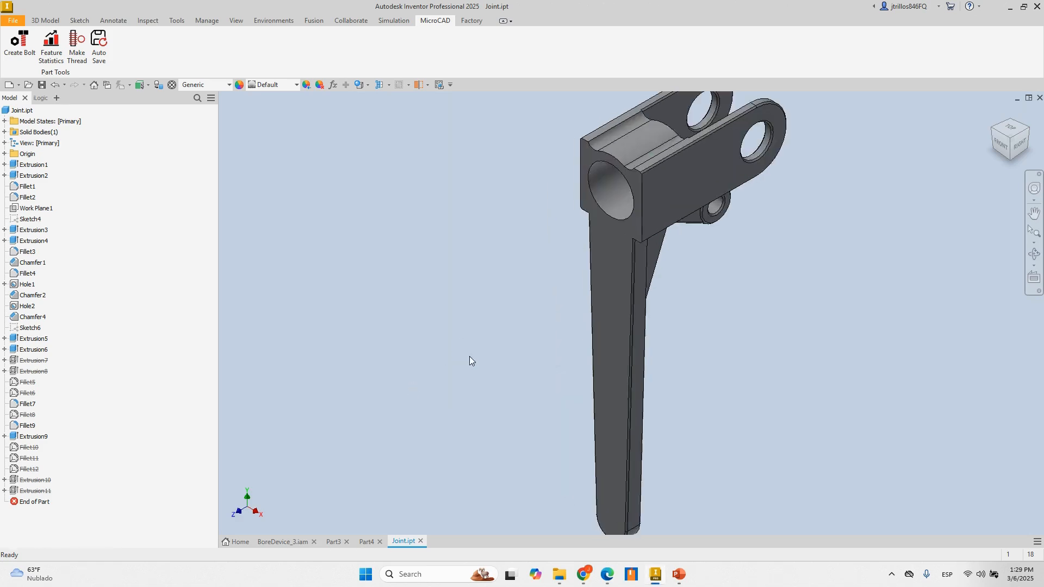
pyautogui.scroll(2, 470, 357)
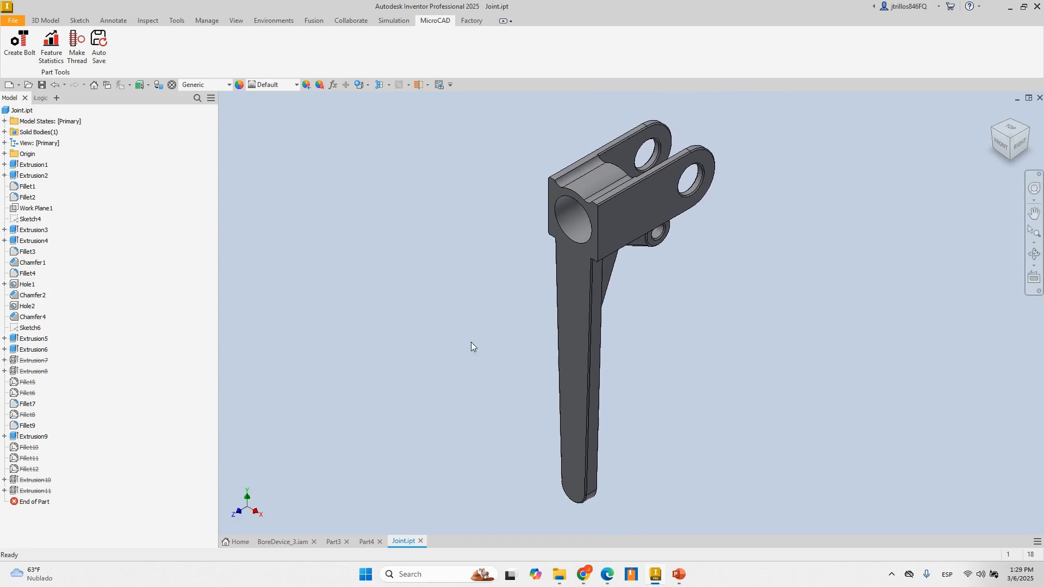